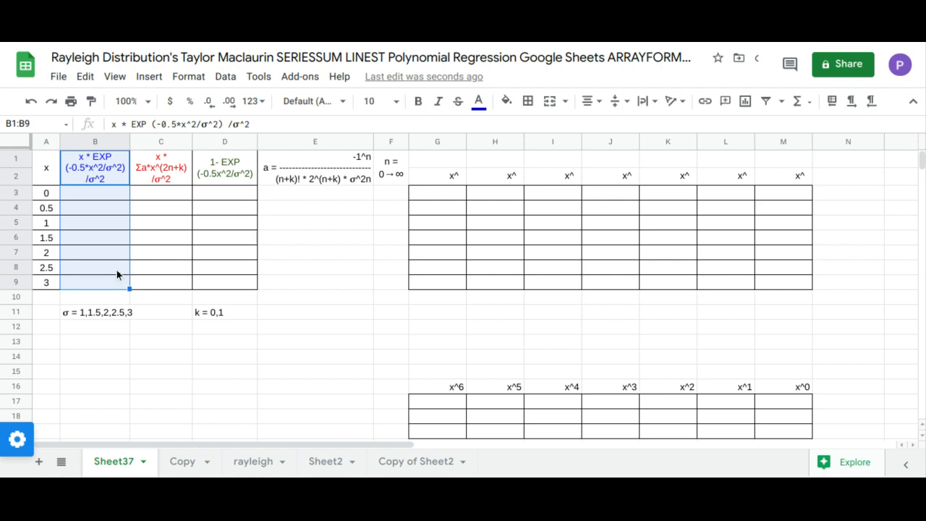
pyautogui.moveTo(229, 167); pyautogui.dragTo(240, 280)
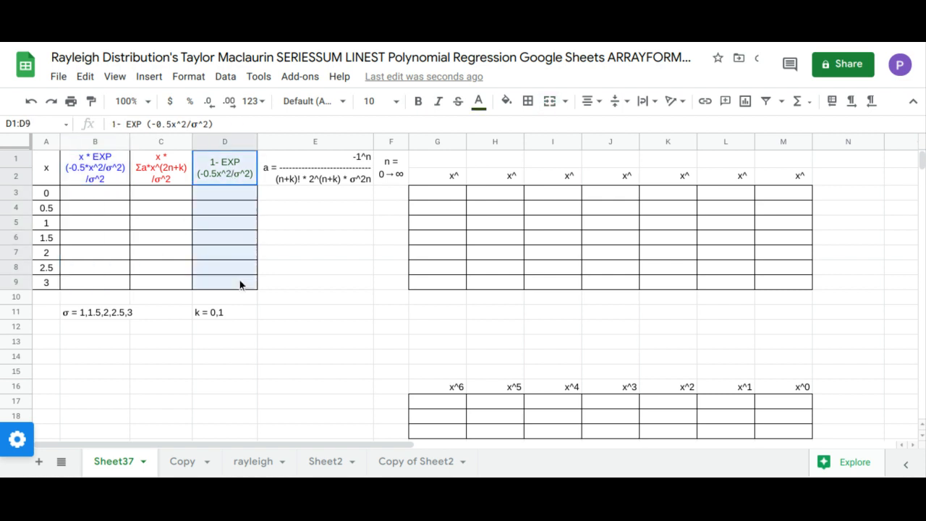
# Add a dropdown list with the items 1,1.5,2,2.5,3 to cell B12 for σ and choose 1
pyautogui.click(114, 330)
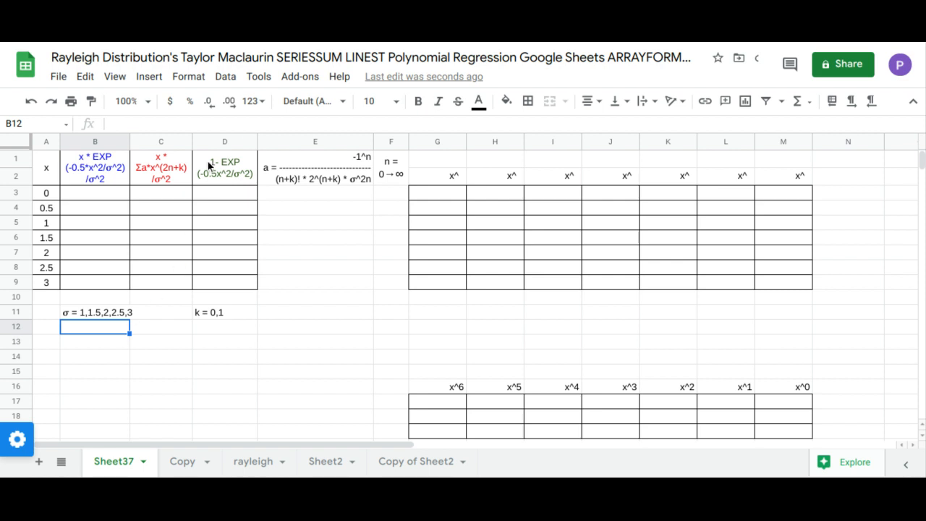
pyautogui.click(237, 80)
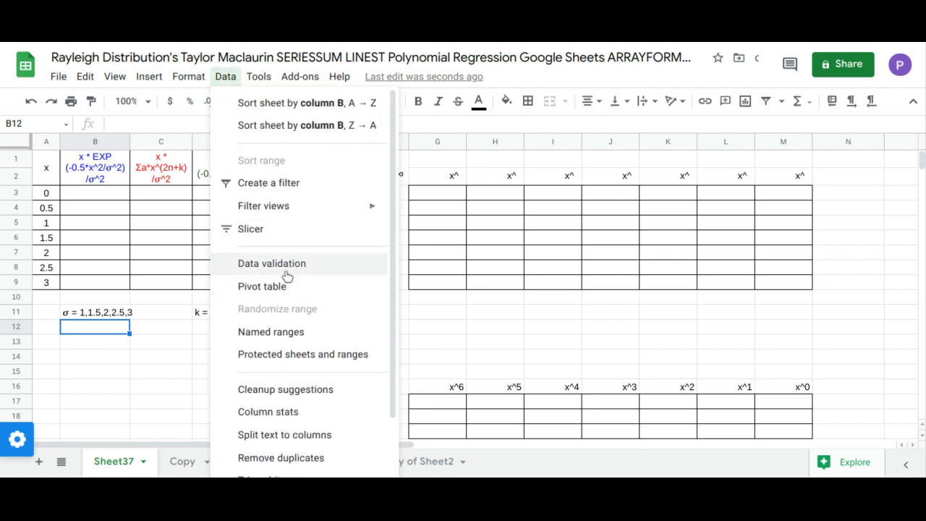
pyautogui.click(287, 273)
pyautogui.click(437, 227)
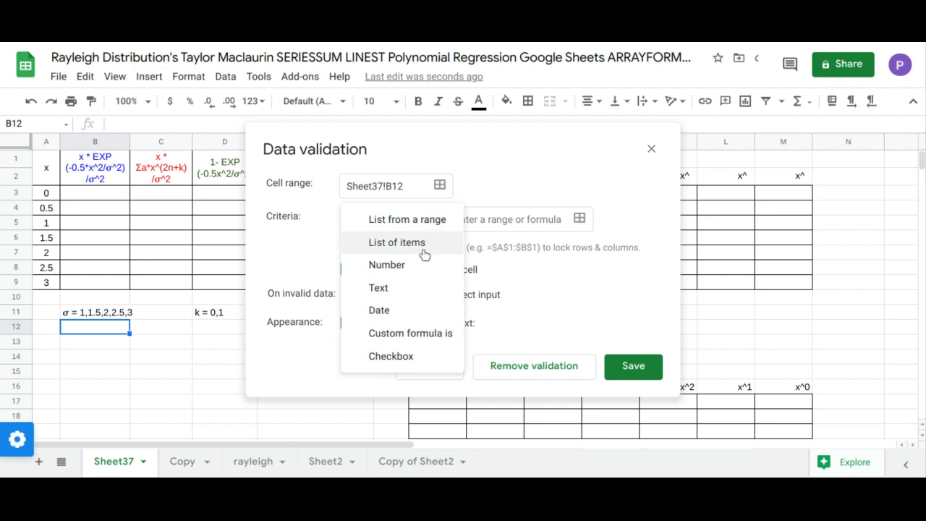
pyautogui.click(424, 254)
pyautogui.click(455, 219)
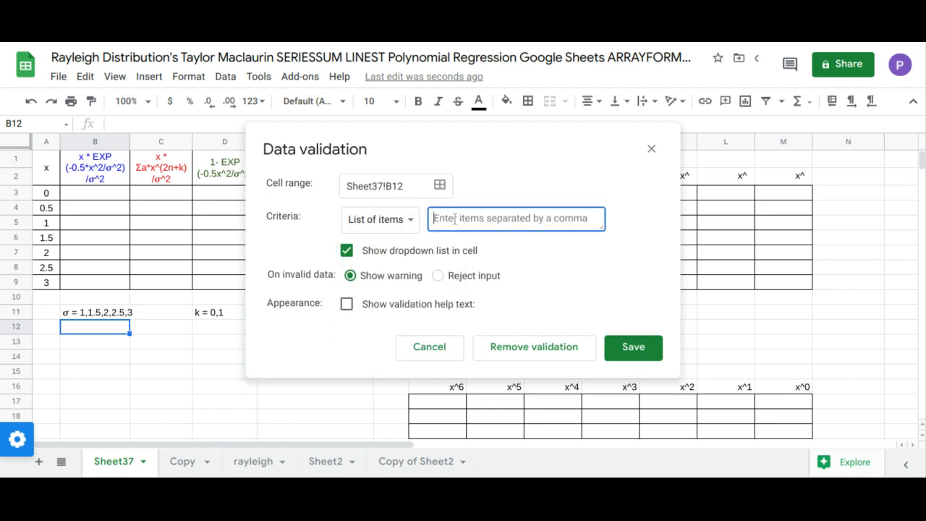
pyautogui.write('1,1.5,2,2.5,3')
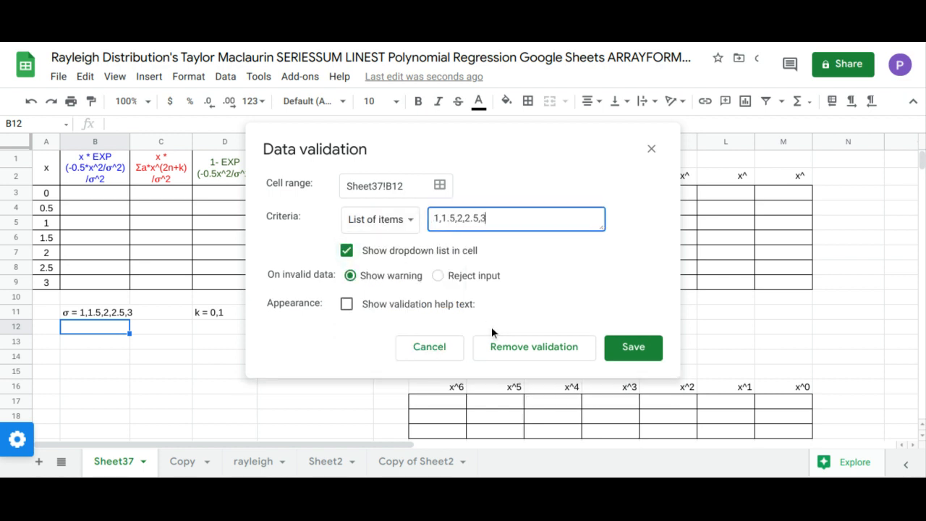
pyautogui.click(615, 347)
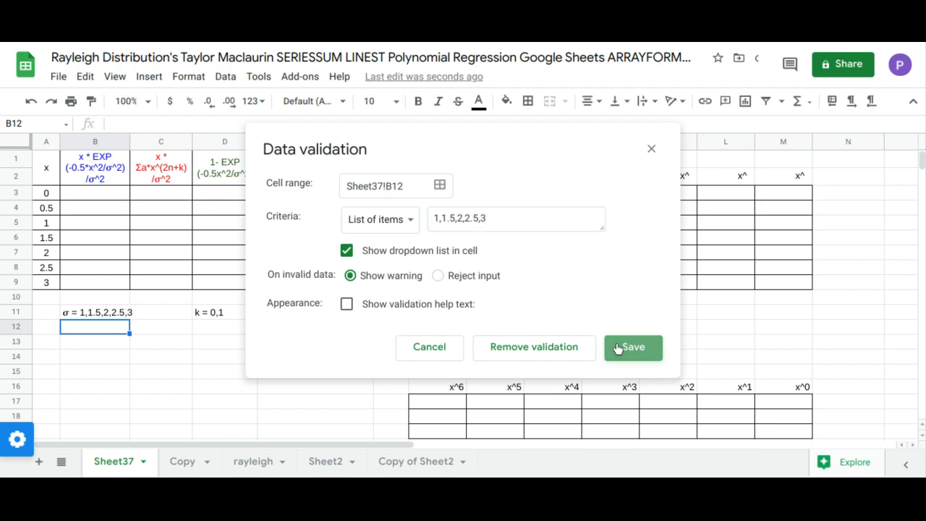
pyautogui.click(122, 327)
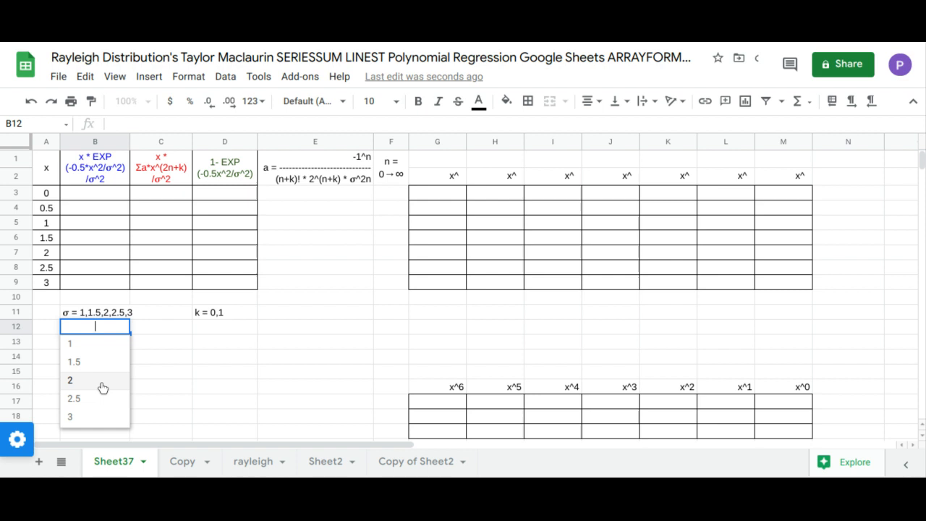
pyautogui.click(108, 347)
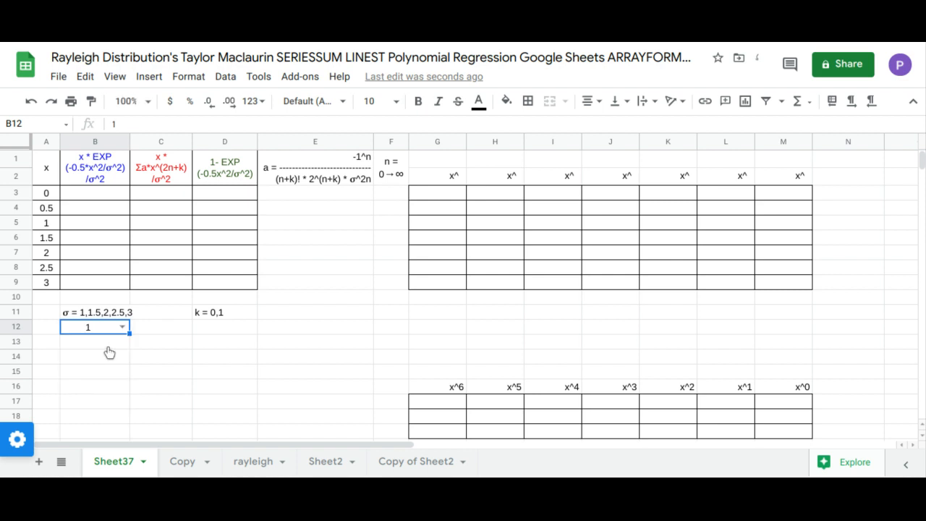
# Add a dropdown list with the items 0,1 to cell D12 for k and choose 0
pyautogui.click(220, 332)
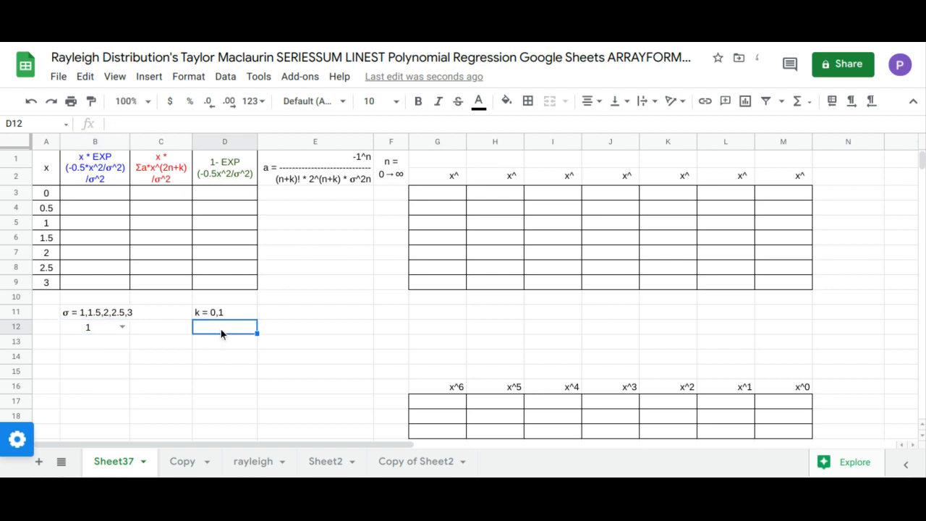
pyautogui.click(225, 76)
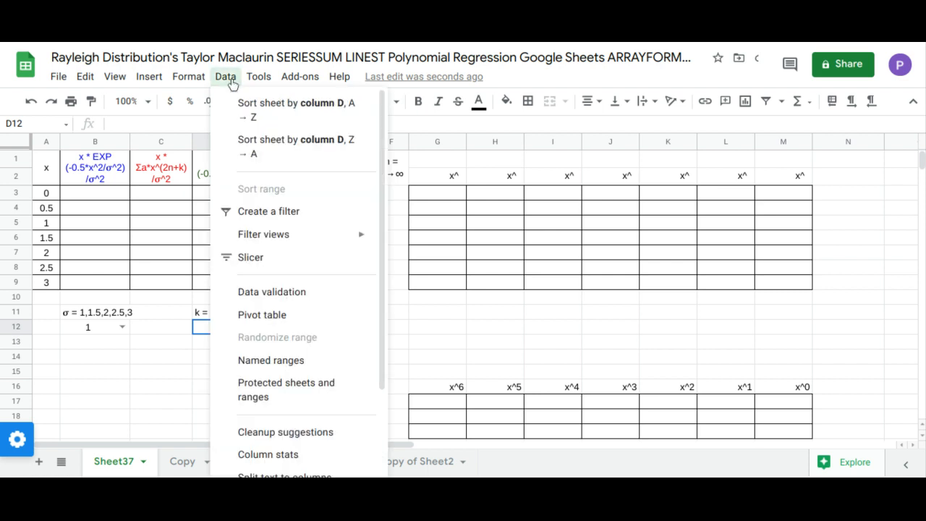
pyautogui.click(279, 266)
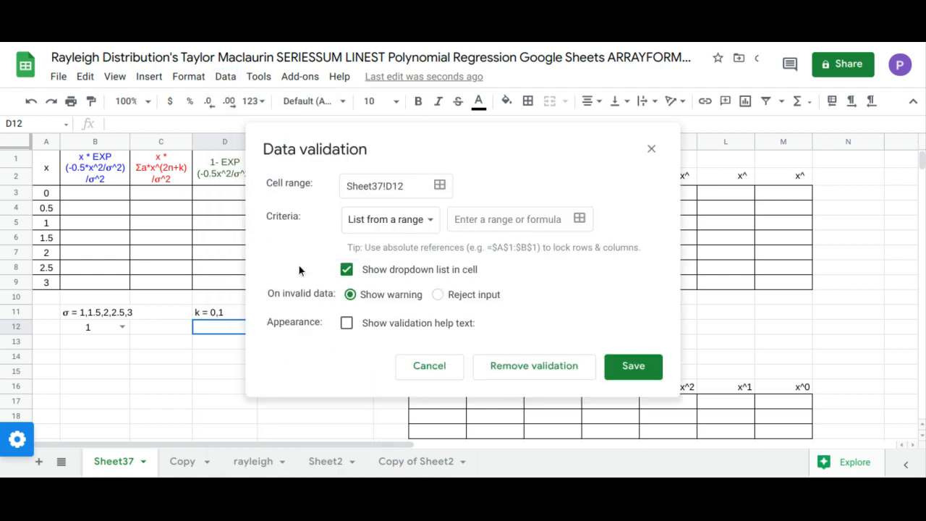
pyautogui.click(424, 227)
pyautogui.click(422, 243)
pyautogui.click(464, 221)
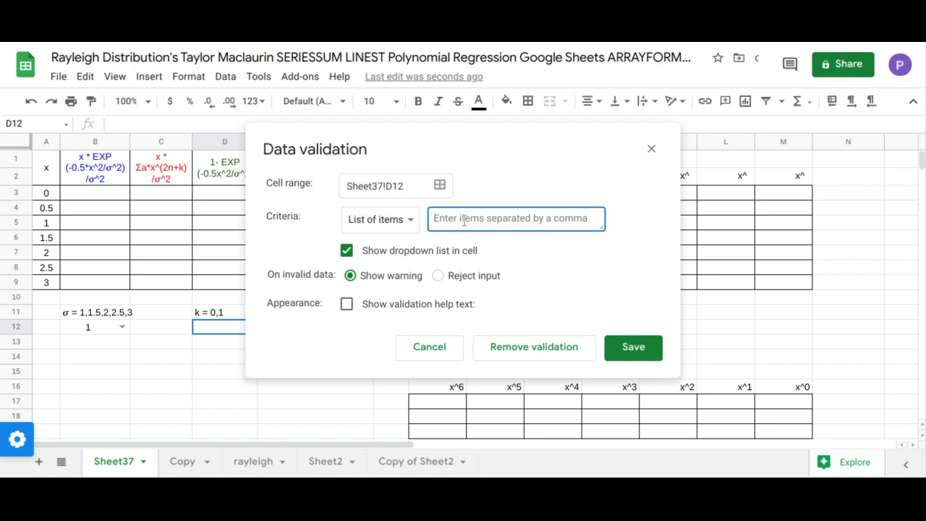
pyautogui.write('0,1')
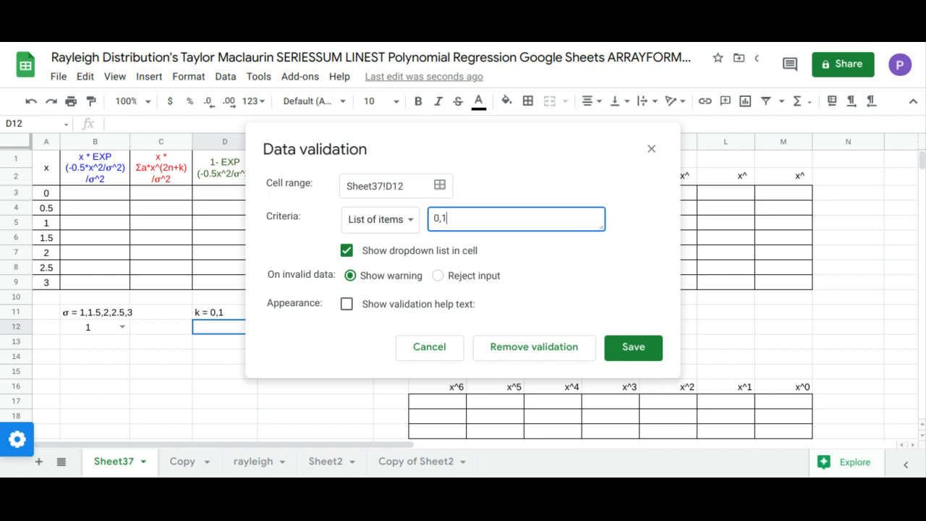
pyautogui.click(620, 351)
pyautogui.click(251, 328)
pyautogui.click(243, 347)
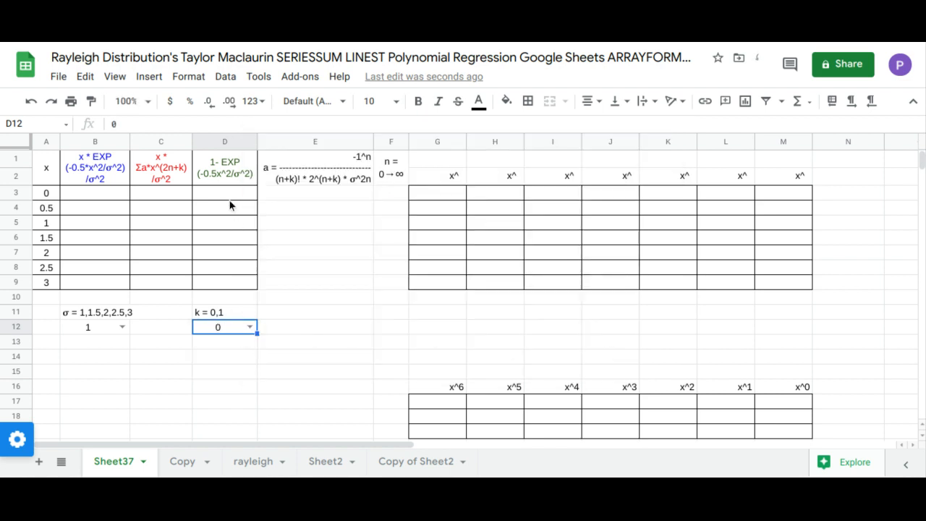
# Enter the formula =ARRAYFORMULA(A3:A9*EXP(-.5*A3:A9^2/B12^2)/(B12^2)) in cell B3
pyautogui.click(98, 192)
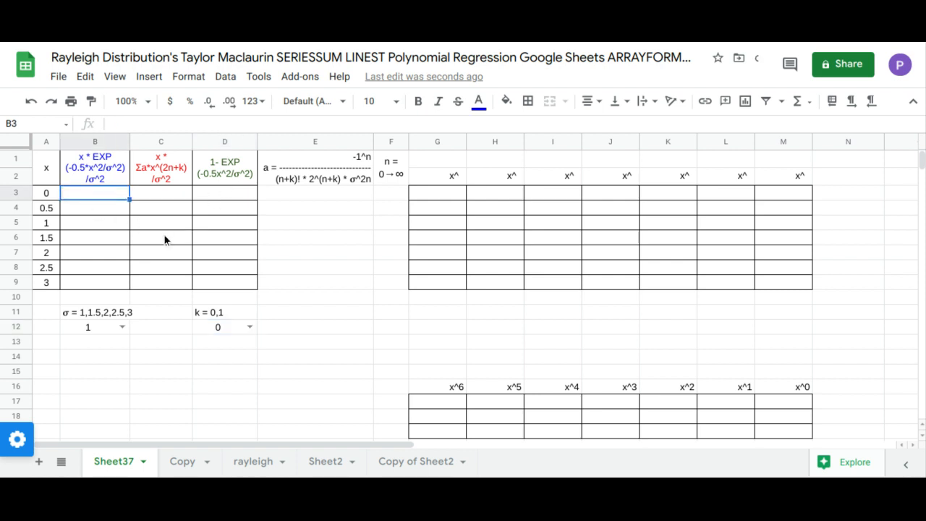
pyautogui.write('=')
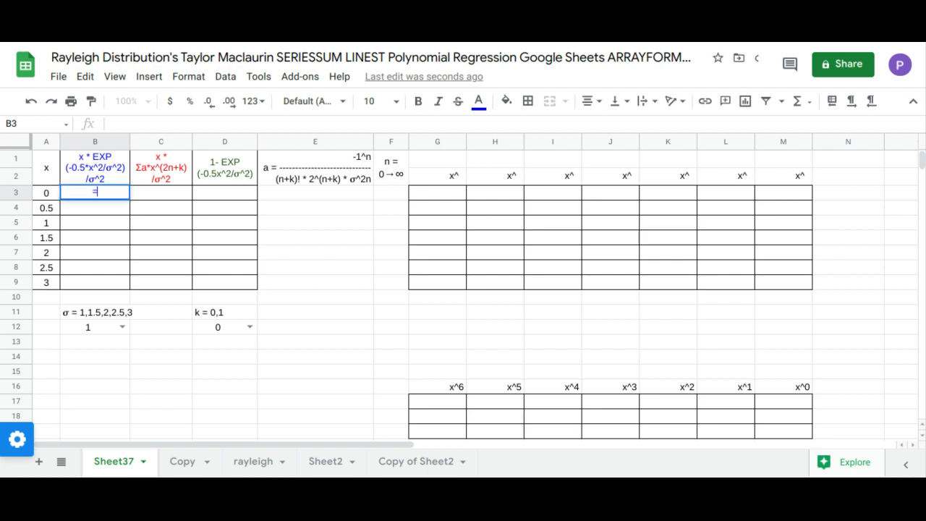
pyautogui.write('arr')
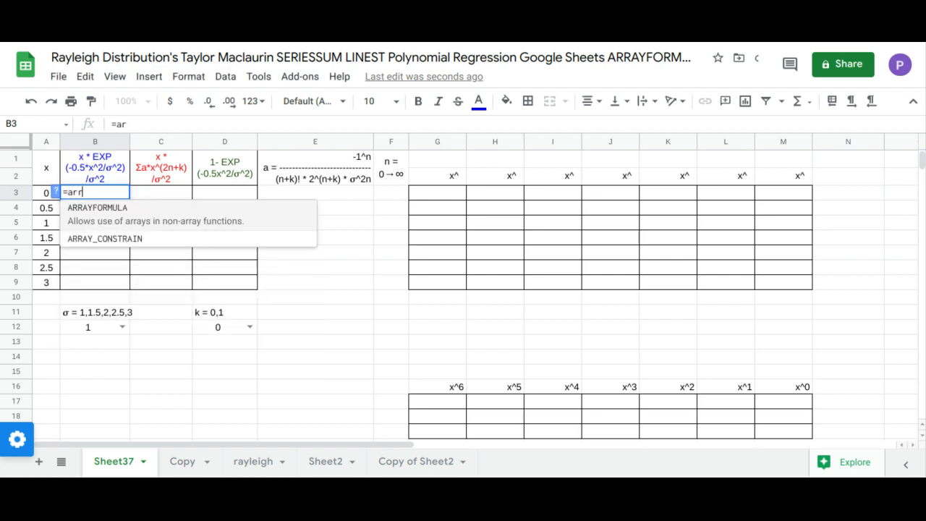
pyautogui.press('Tab')
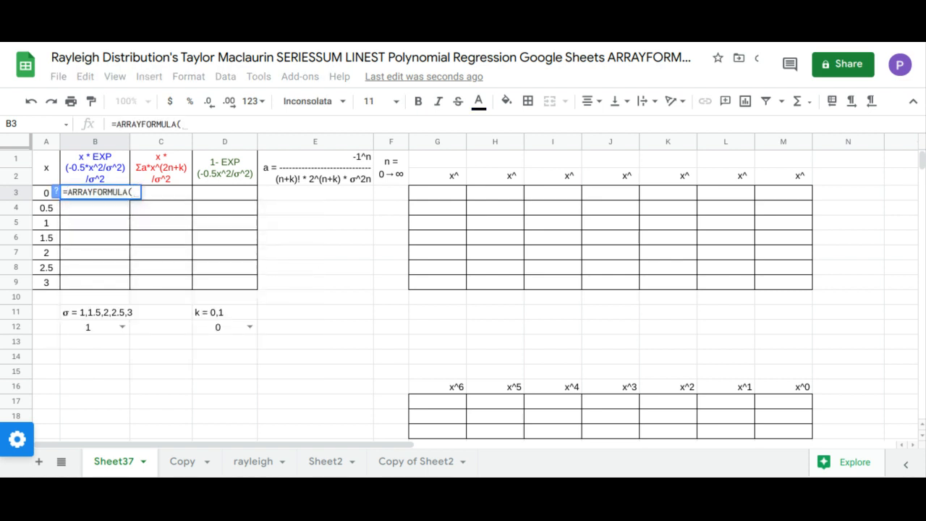
pyautogui.moveTo(43, 193); pyautogui.dragTo(51, 285)
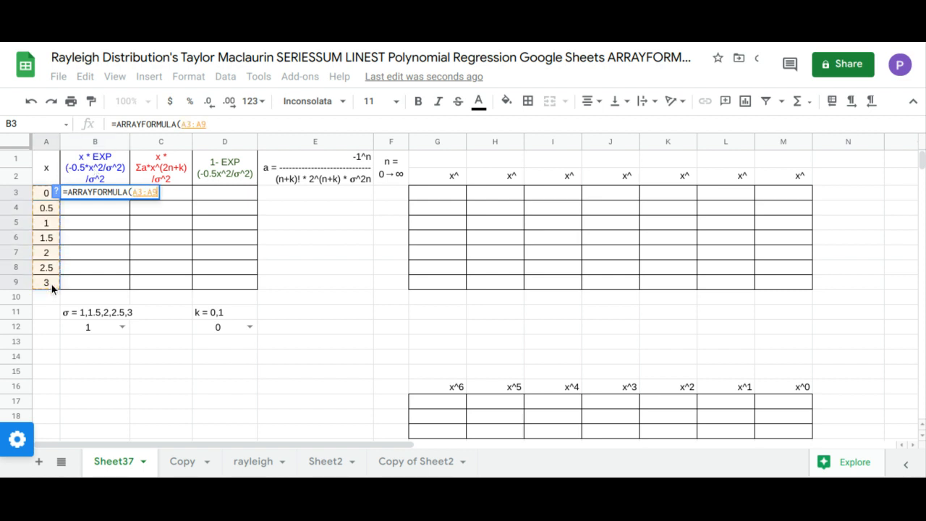
pyautogui.write('*ex')
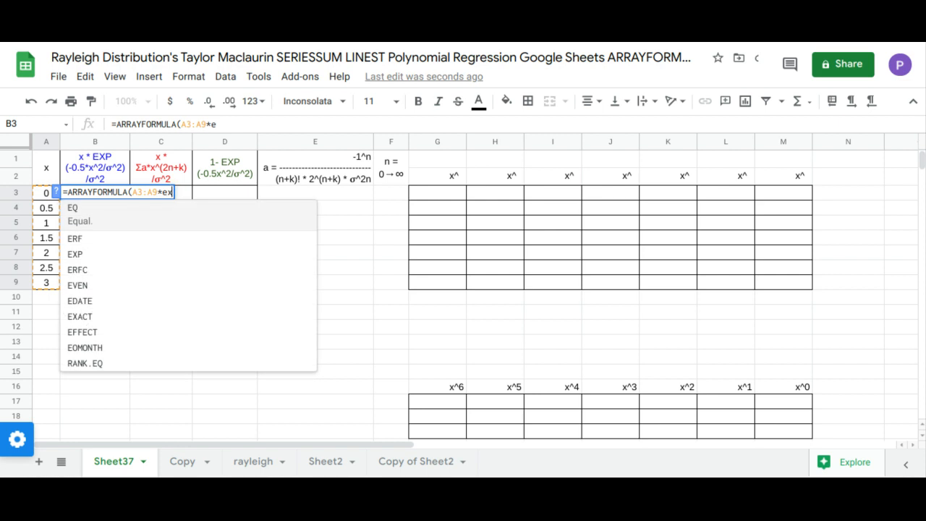
pyautogui.write('p')
pyautogui.press('Tab')
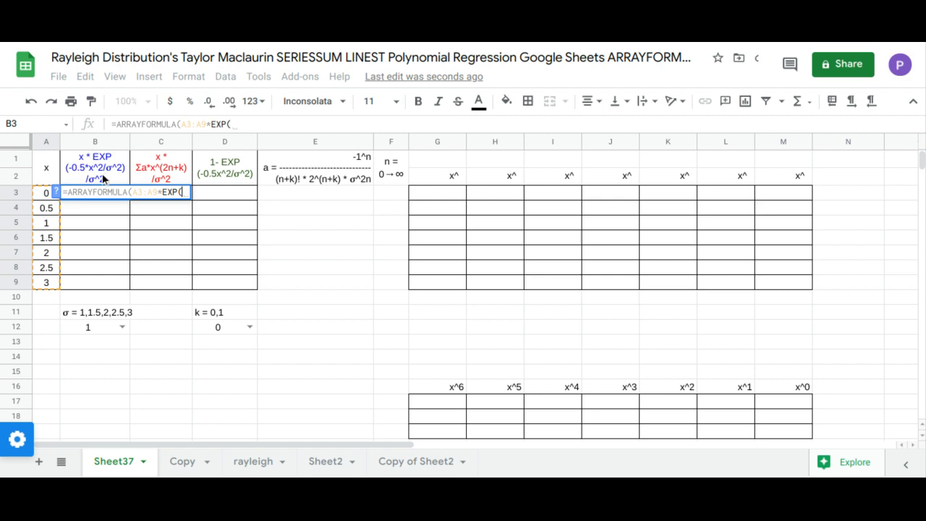
pyautogui.write('-.5*')
pyautogui.moveTo(43, 193); pyautogui.dragTo(49, 282)
pyautogui.write('^2/')
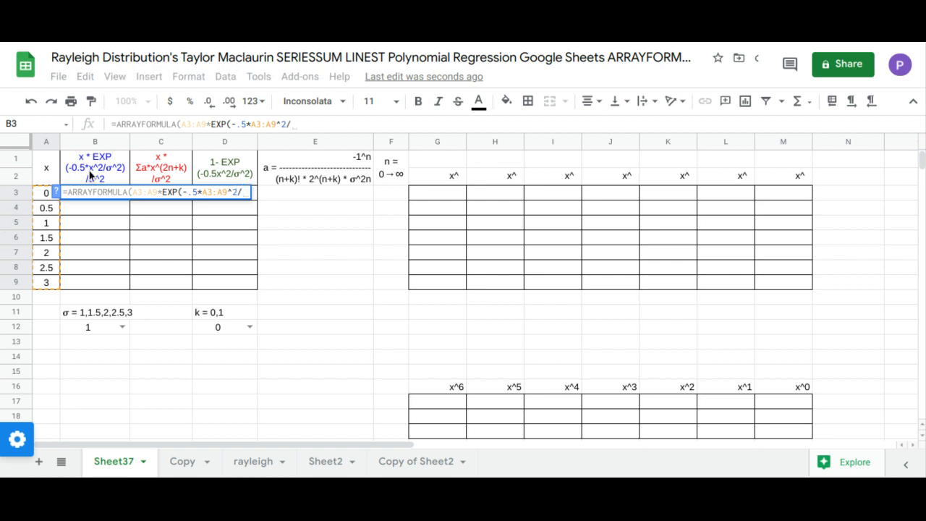
pyautogui.click(103, 327)
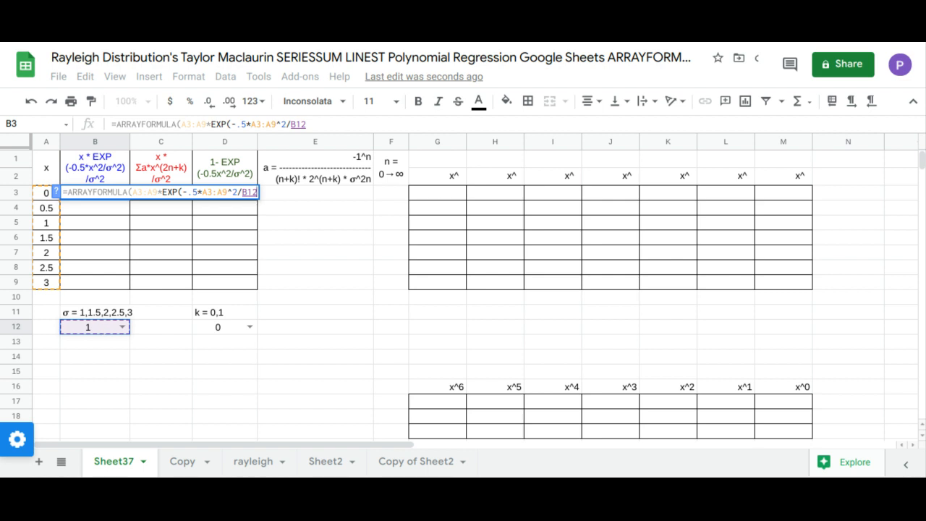
pyautogui.write('^2)')
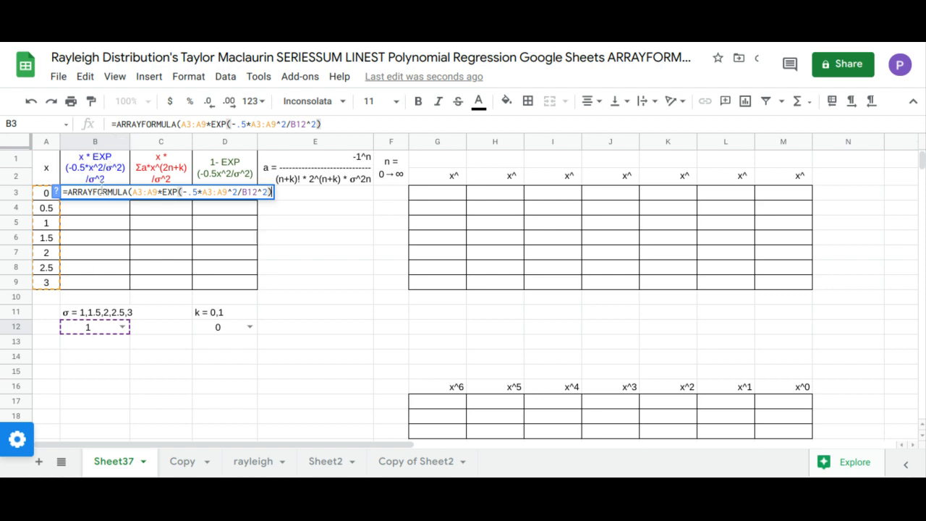
pyautogui.write(')/(')
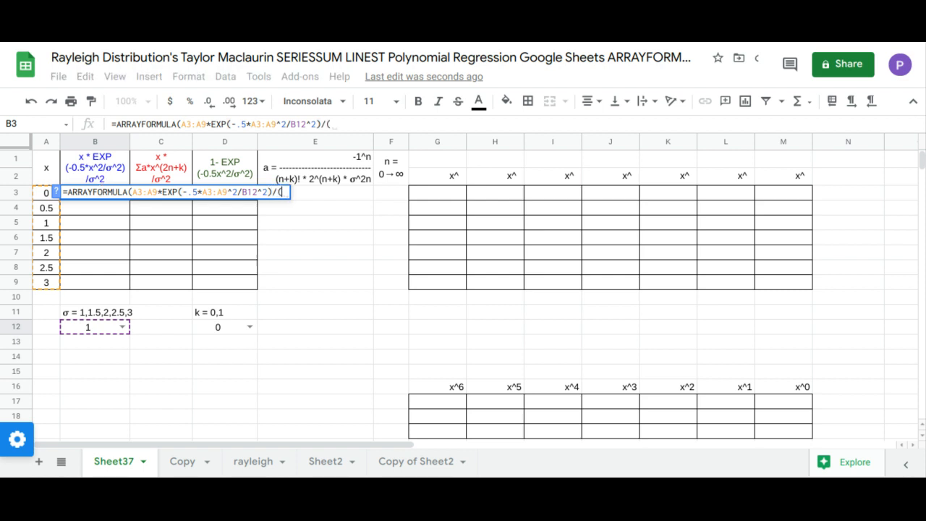
pyautogui.click(84, 334)
pyautogui.write('^2)')
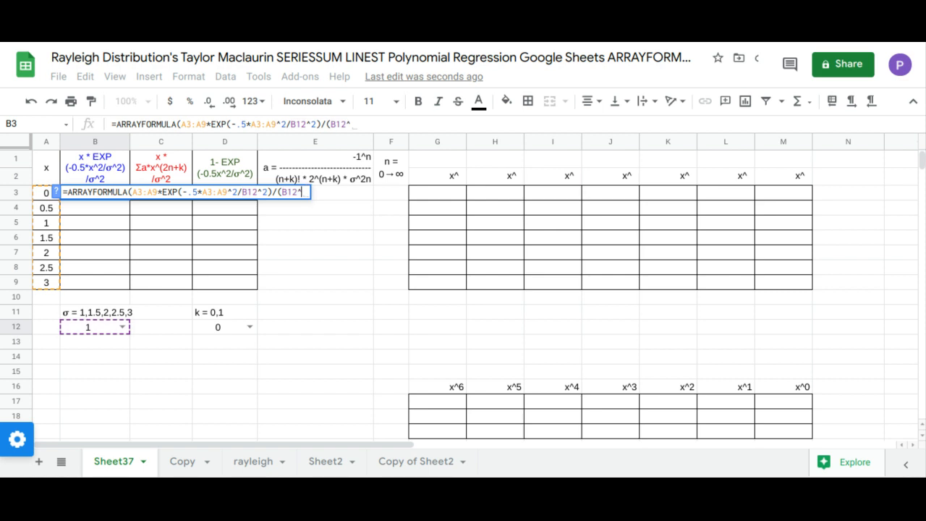
pyautogui.write(')')
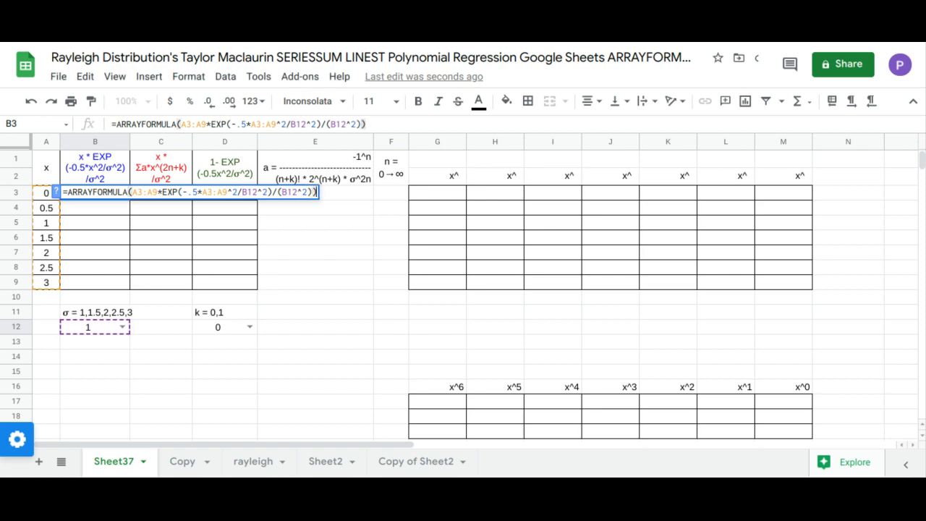
pyautogui.press('Return')
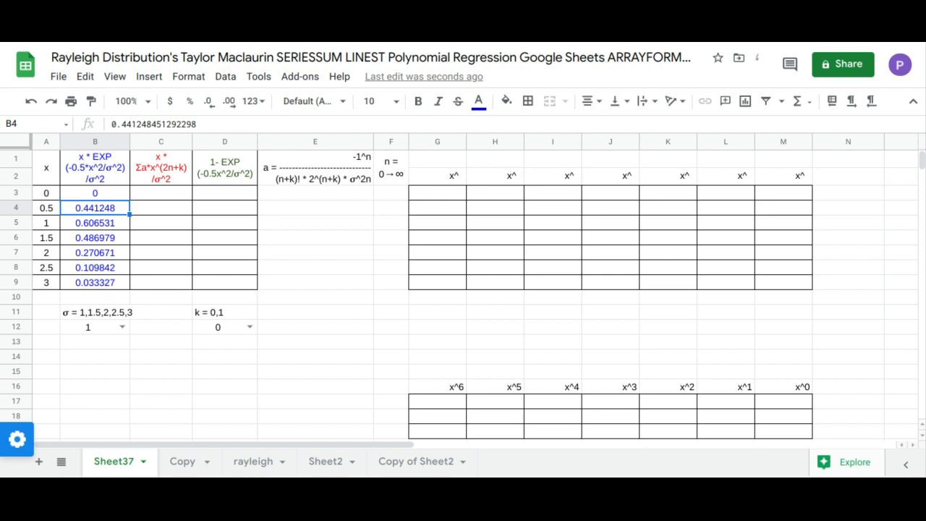
# Begin an array formula in cell D3 with =ARRAYFORMULA(1-
pyautogui.click(233, 197)
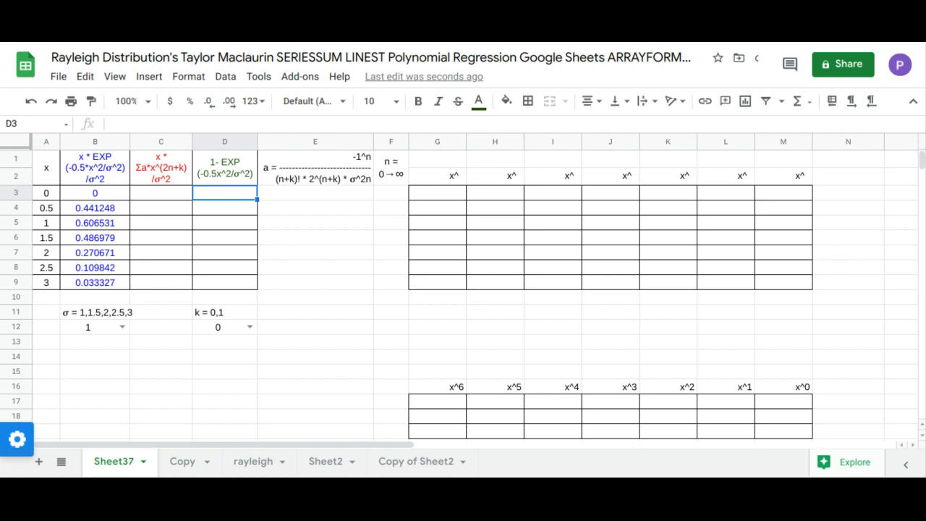
pyautogui.write('=arr')
pyautogui.press('Tab')
pyautogui.write('1-')
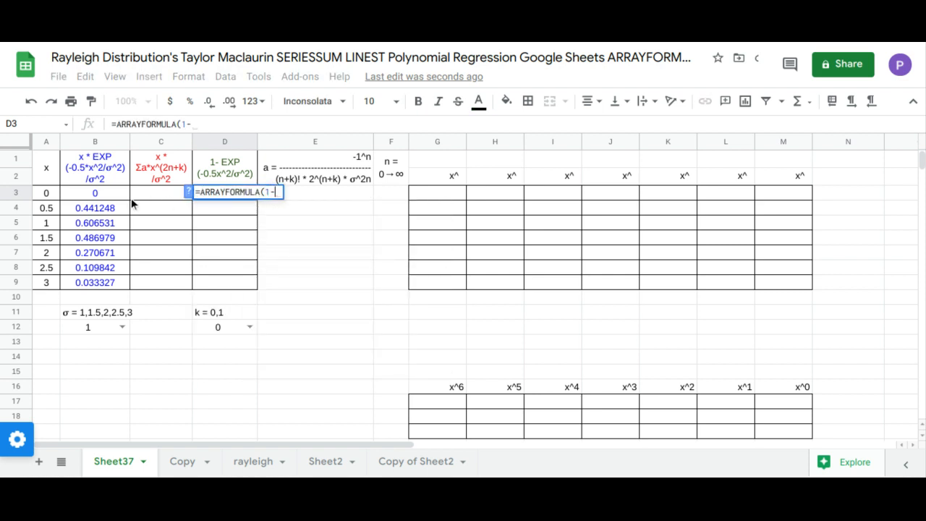
pyautogui.moveTo(46, 197); pyautogui.dragTo(50, 287)
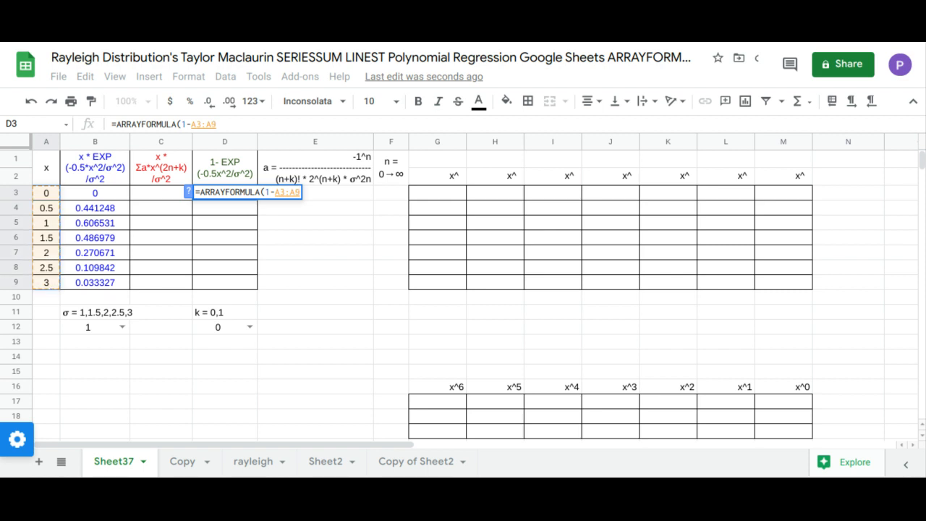
pyautogui.press('BackSpace')
pyautogui.press('BackSpace')
pyautogui.press('BackSpace')
pyautogui.press('BackSpace')
pyautogui.press('BackSpace')
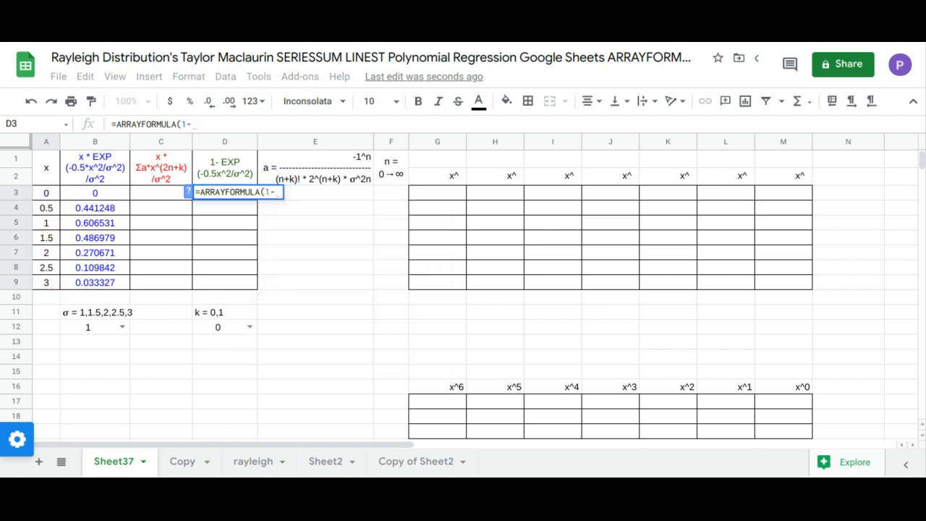
# Complete the array formula in cell D3 as =ARRAYFORMULA(1-EXP(-.5*A3:A9^2/(B12^2)))
pyautogui.write('EXP(')
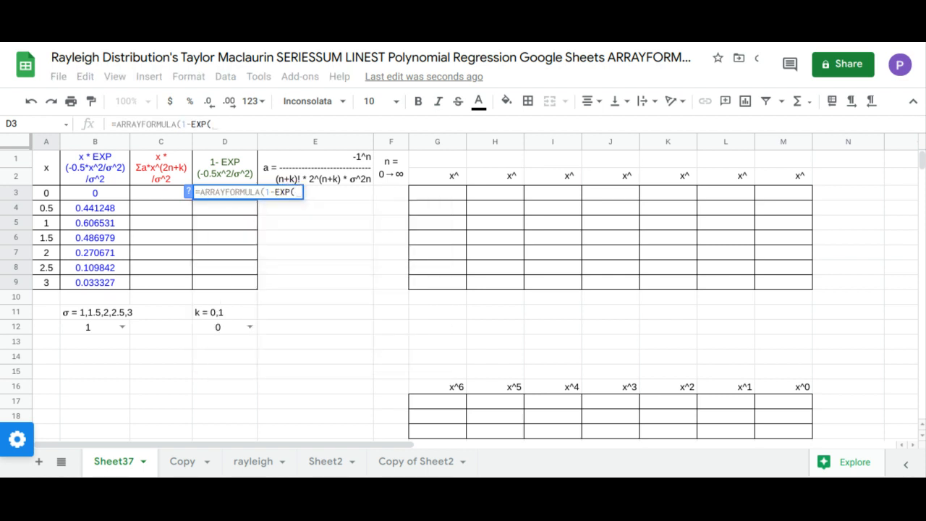
pyautogui.write('-.5')
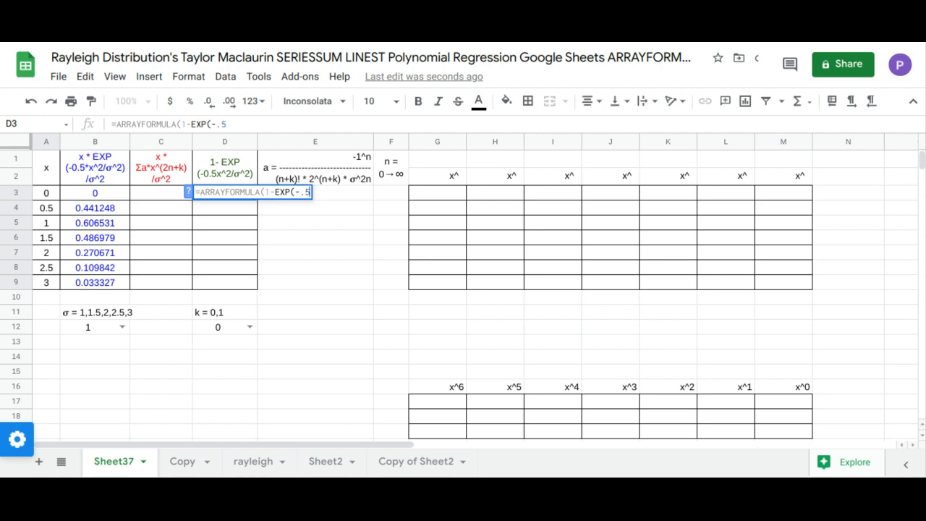
pyautogui.write('*')
pyautogui.moveTo(46, 194); pyautogui.dragTo(55, 282)
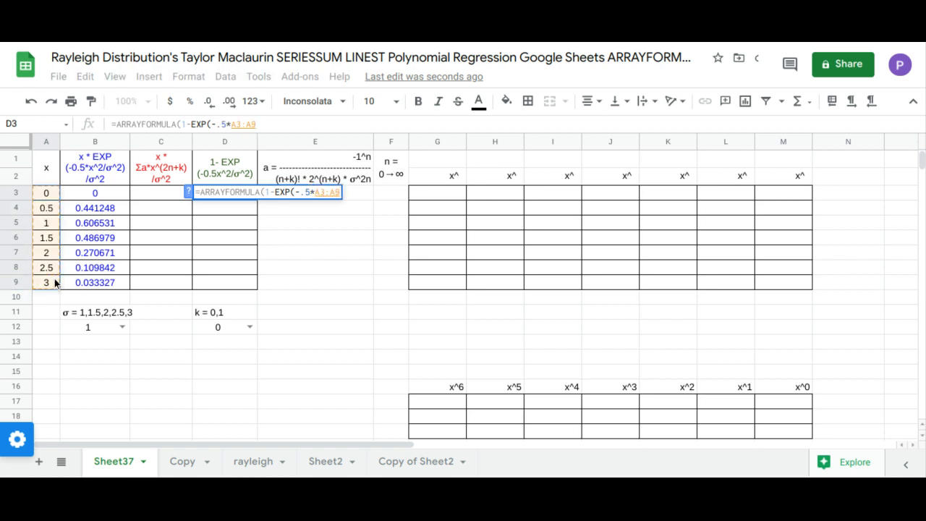
pyautogui.write('^2')
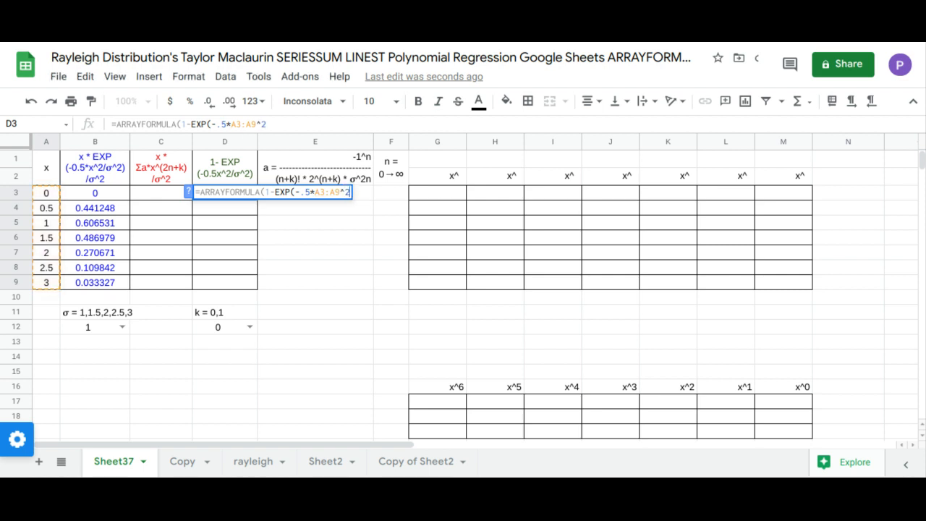
pyautogui.write('/')
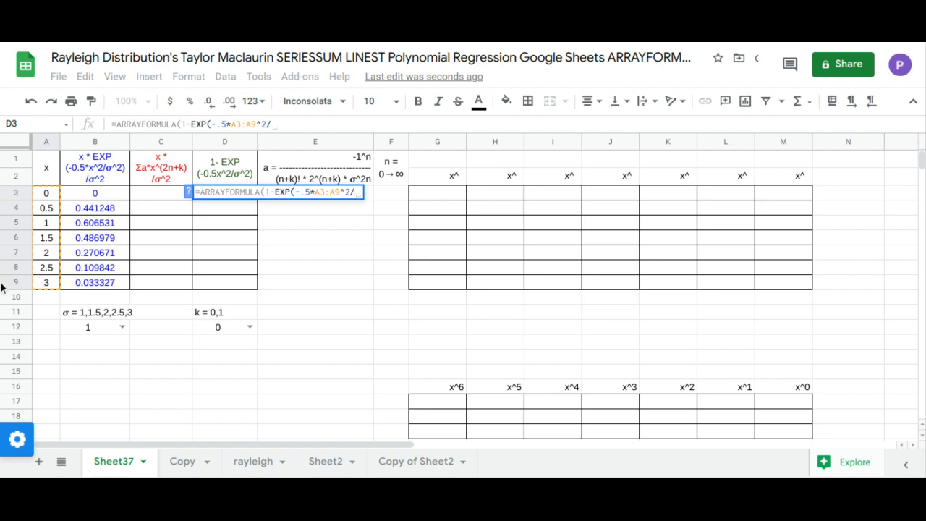
pyautogui.write('(')
pyautogui.click(98, 331)
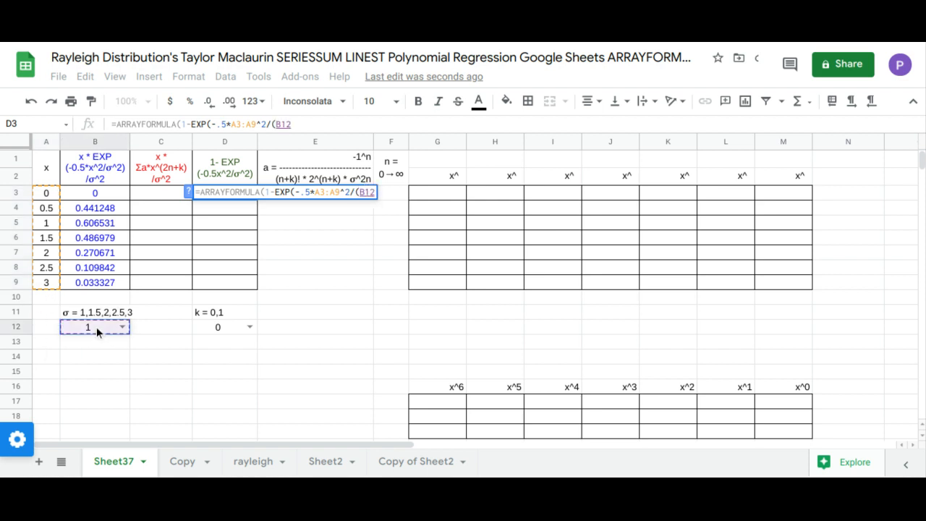
pyautogui.write('^2')
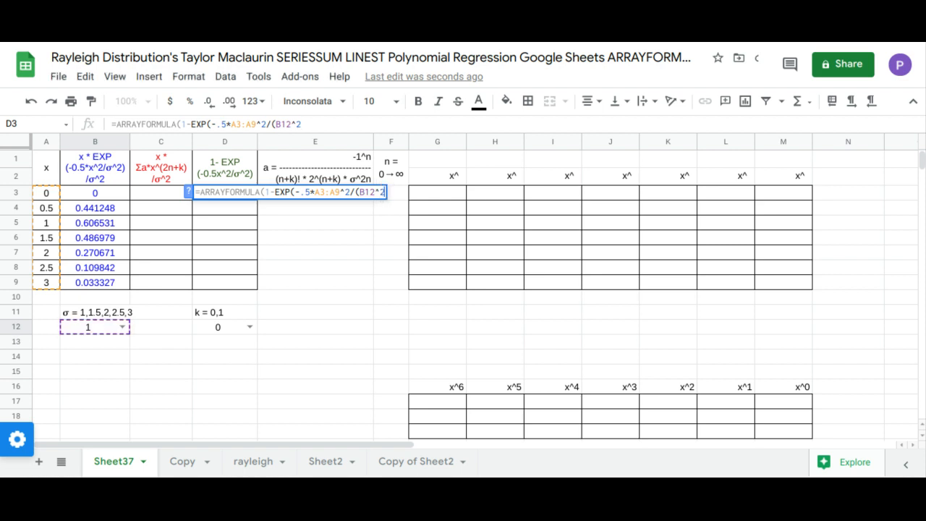
pyautogui.write('))')
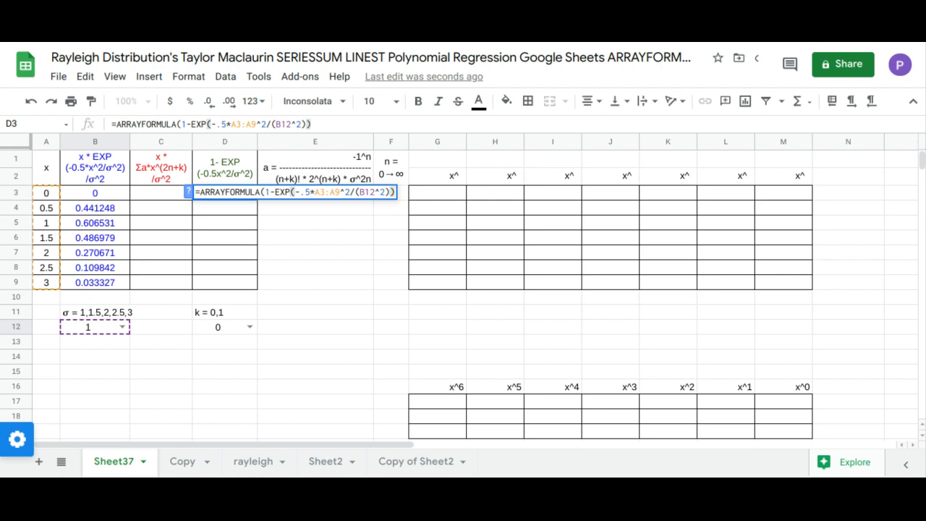
pyautogui.press('Return')
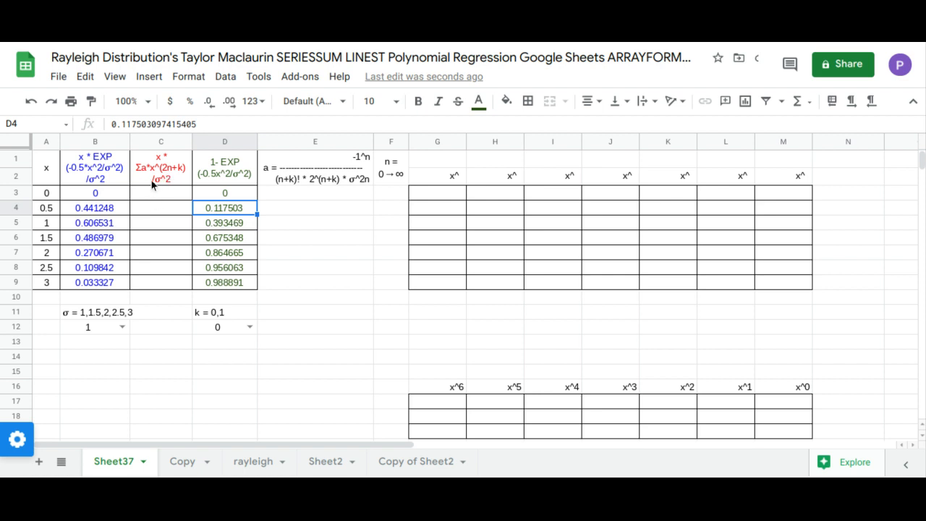
# Insert a scatter chart of A1:D9 that uses row 1 as headers and column A as labels
pyautogui.moveTo(46, 167); pyautogui.dragTo(215, 285)
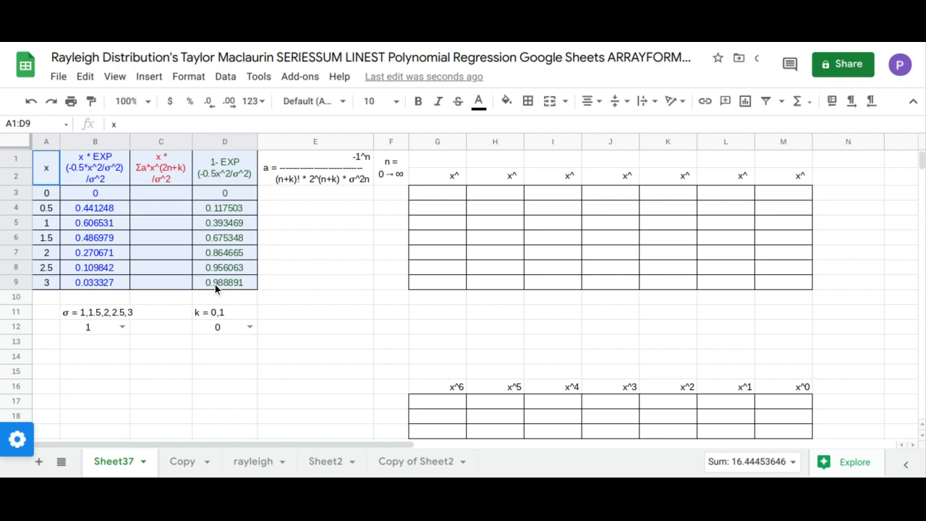
pyautogui.click(148, 76)
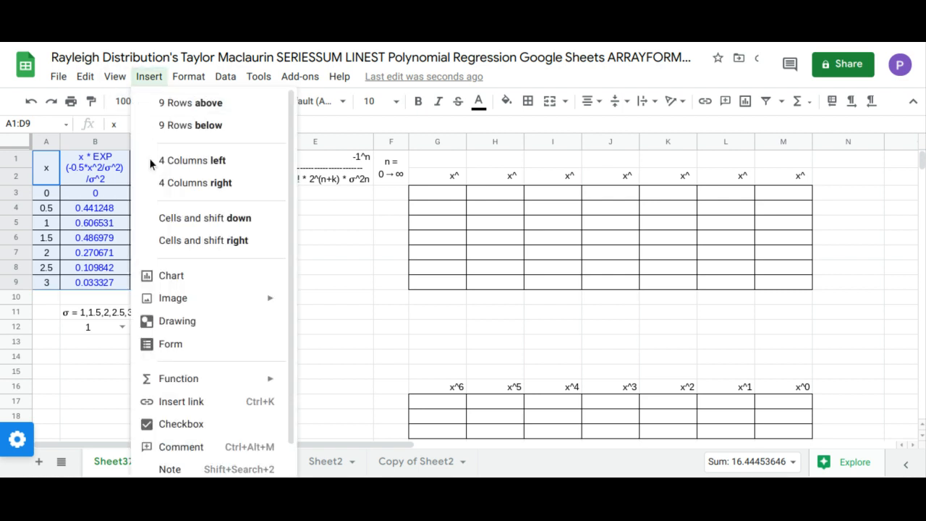
pyautogui.click(173, 282)
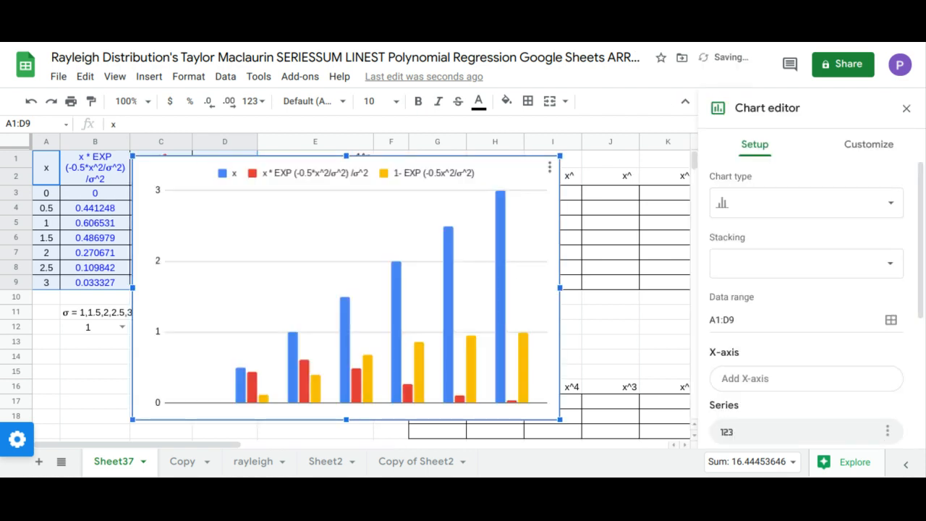
pyautogui.scroll(-4, 702, 309)
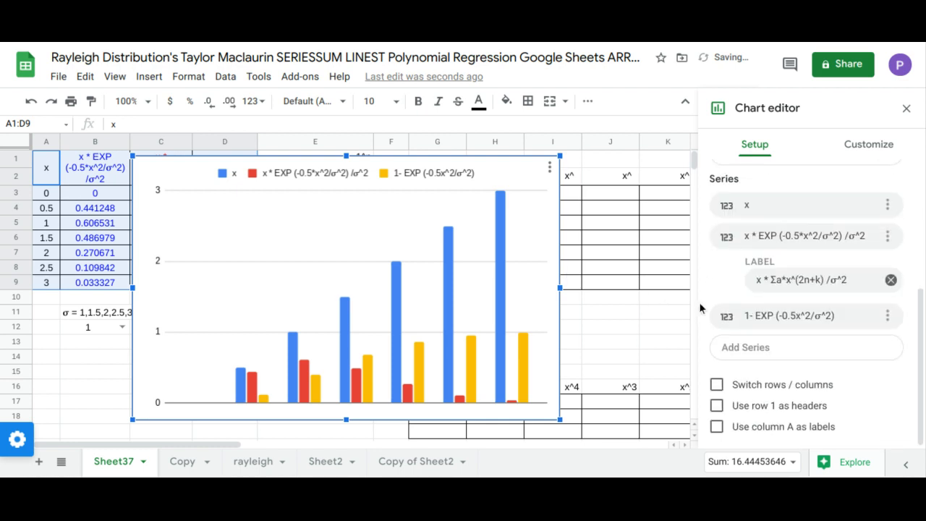
pyautogui.click(717, 427)
pyautogui.click(718, 415)
pyautogui.scroll(5, 749, 293)
pyautogui.click(753, 209)
pyautogui.scroll(-5, 753, 267)
pyautogui.click(739, 313)
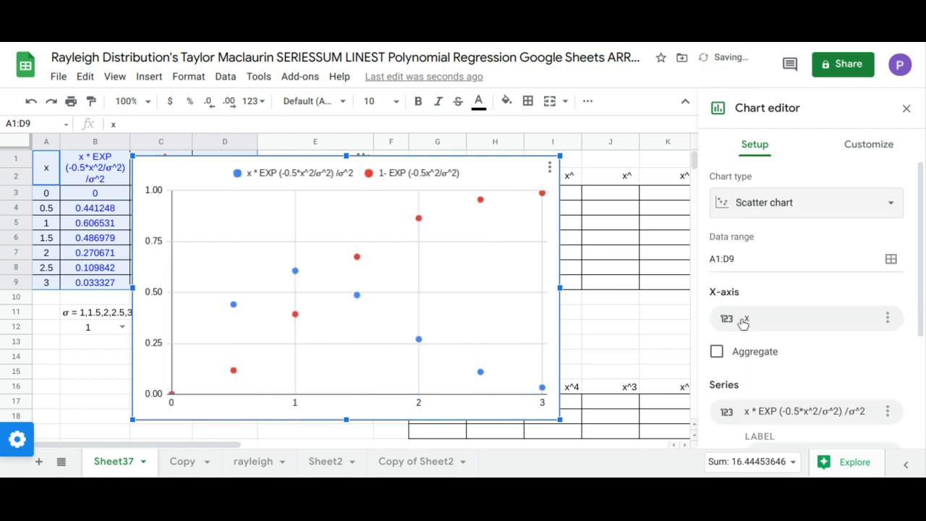
# Add polynomial trendlines of degree 6 to all chart series and label them with their equations
pyautogui.click(864, 149)
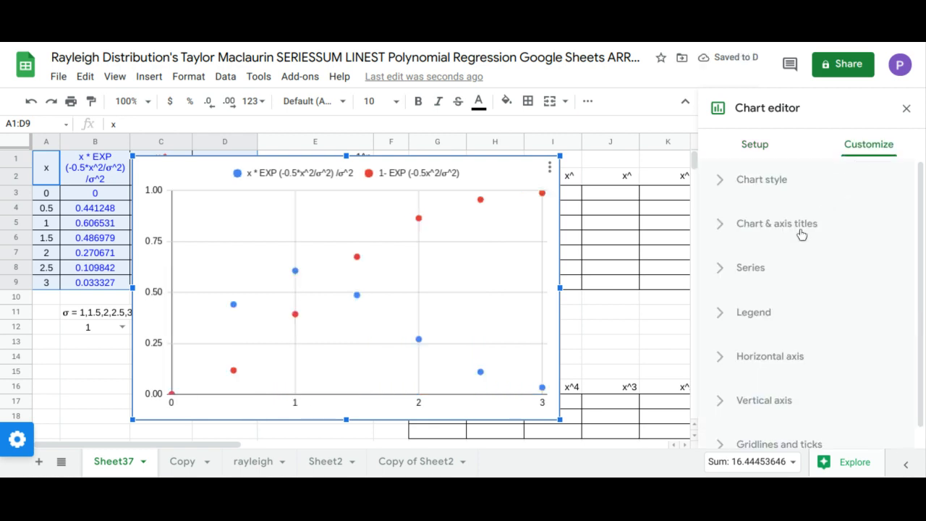
pyautogui.click(769, 269)
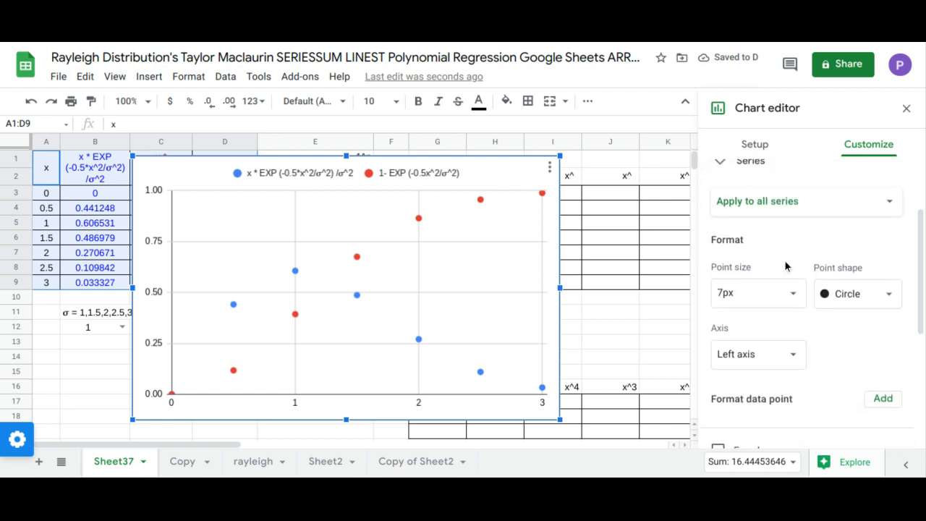
pyautogui.scroll(-3, 785, 262)
pyautogui.click(741, 384)
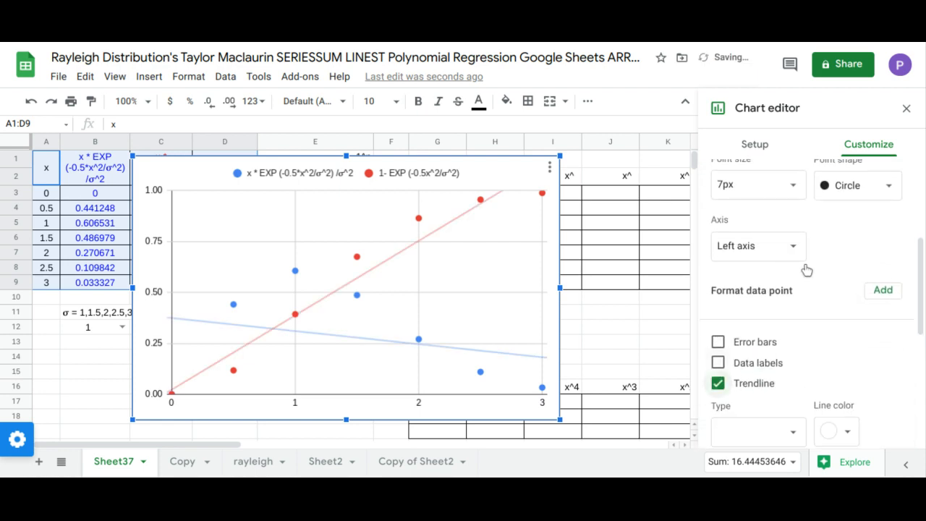
pyautogui.scroll(-2, 803, 275)
pyautogui.click(792, 337)
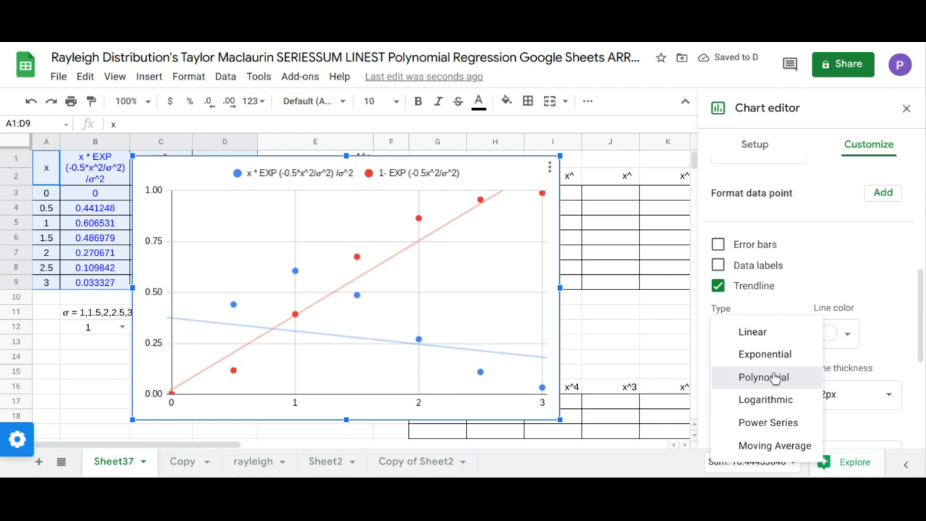
pyautogui.click(773, 377)
pyautogui.scroll(-3, 796, 335)
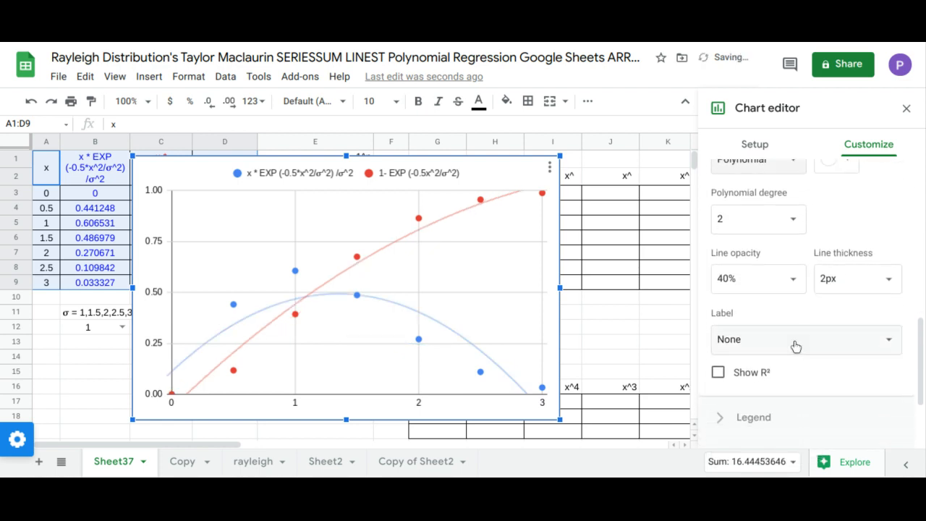
pyautogui.click(782, 223)
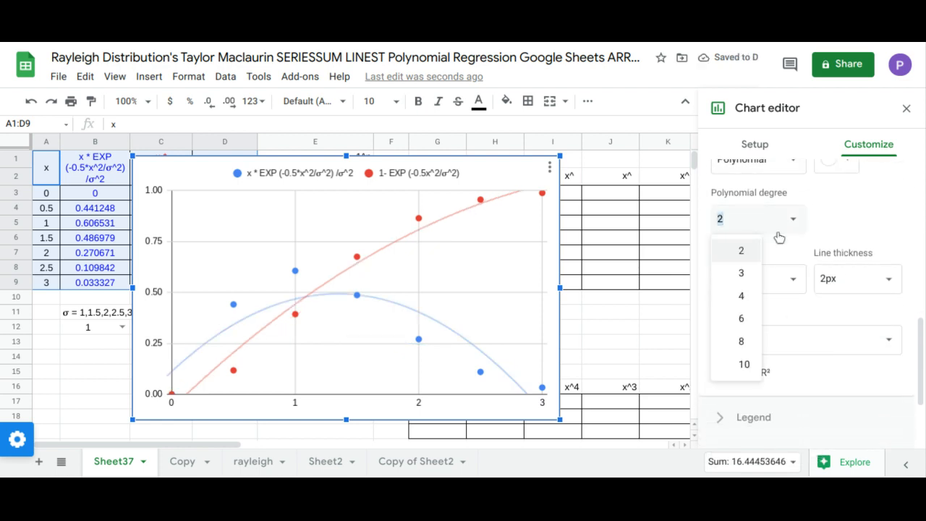
pyautogui.click(742, 317)
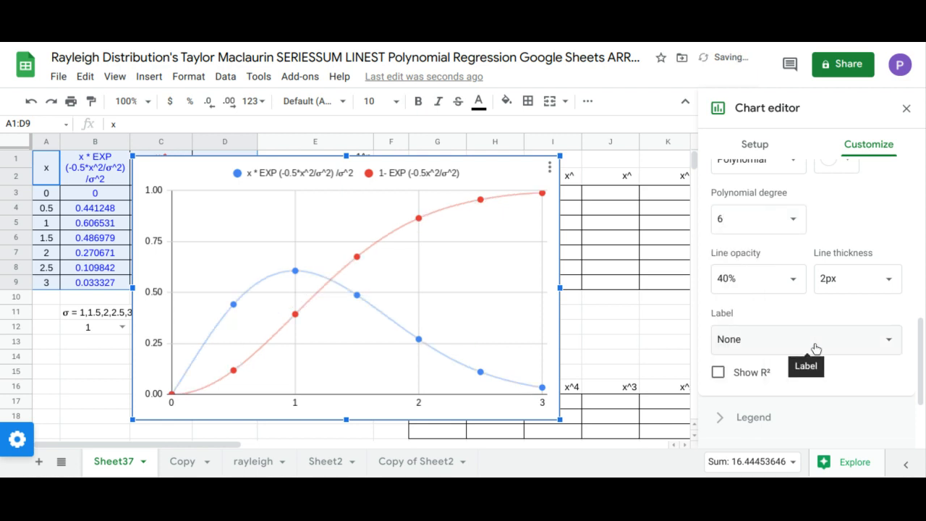
pyautogui.click(816, 350)
pyautogui.click(789, 384)
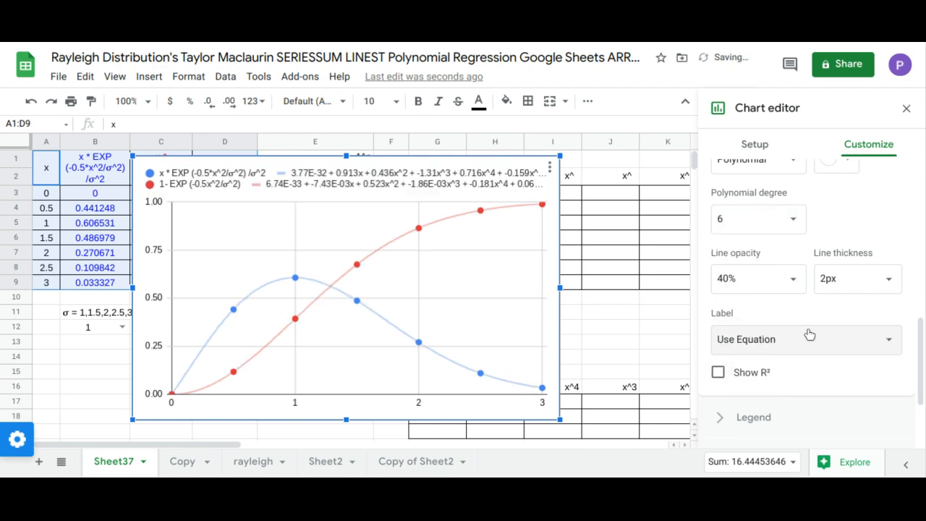
# Set the chart's legend position to Bottom and close the chart editor
pyautogui.scroll(-2, 809, 336)
pyautogui.click(775, 330)
pyautogui.scroll(2, 781, 324)
pyautogui.click(751, 221)
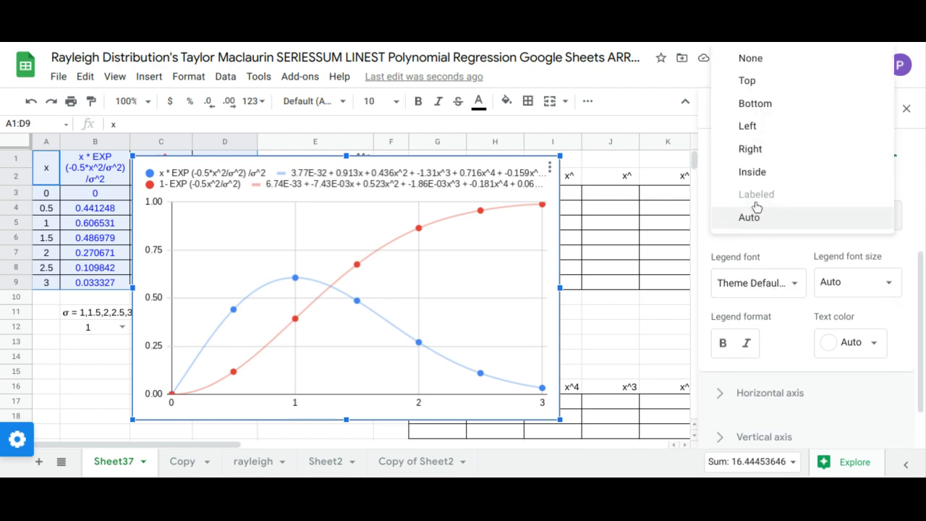
pyautogui.click(765, 110)
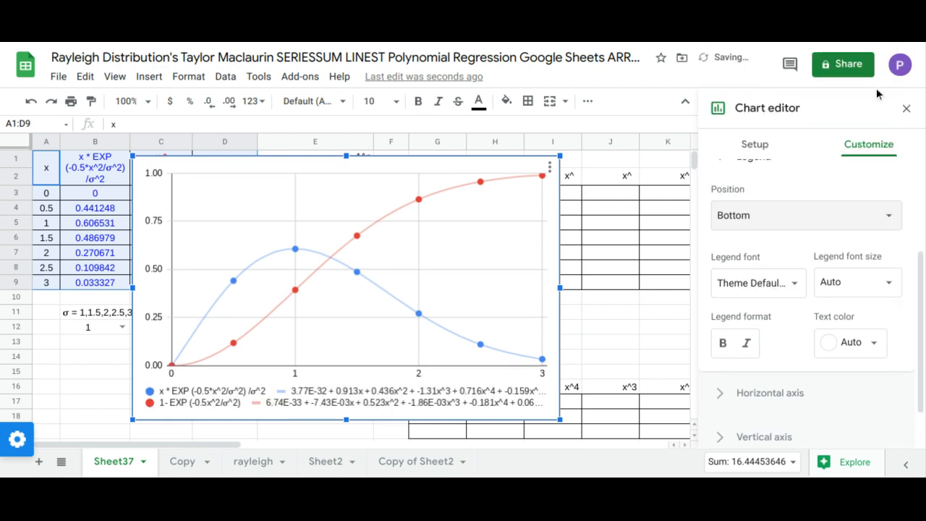
pyautogui.click(906, 108)
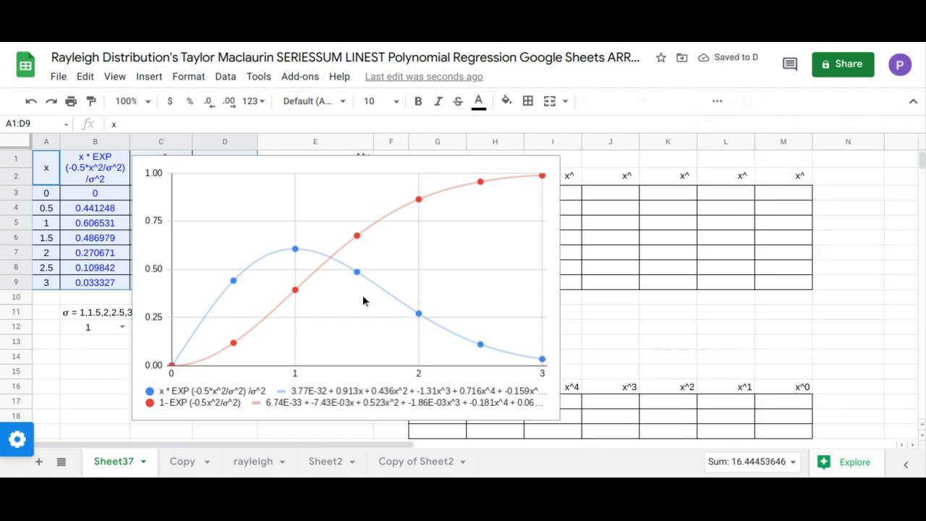
# Reduce the chart's height and move it beside the tables so that it starts at column N
pyautogui.click(493, 315)
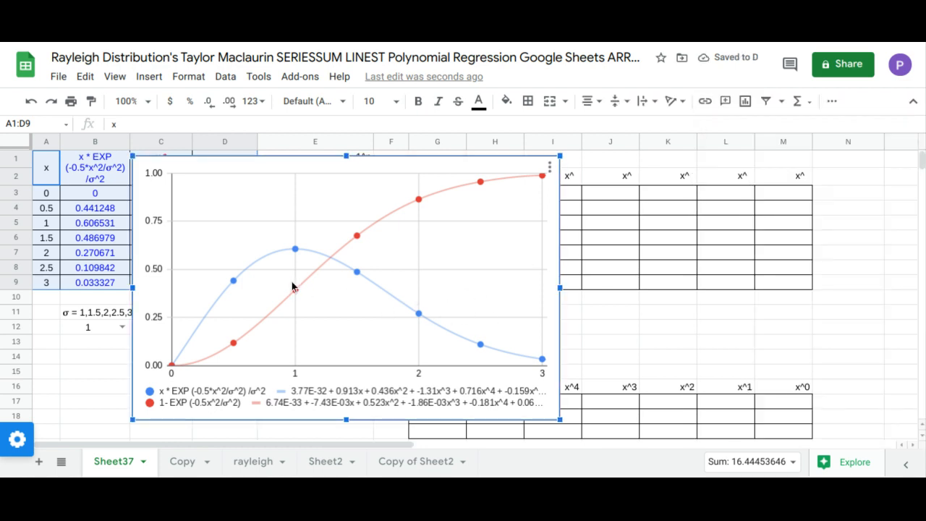
pyautogui.moveTo(418, 318); pyautogui.dragTo(732, 317)
pyautogui.moveTo(648, 324); pyautogui.dragTo(646, 324)
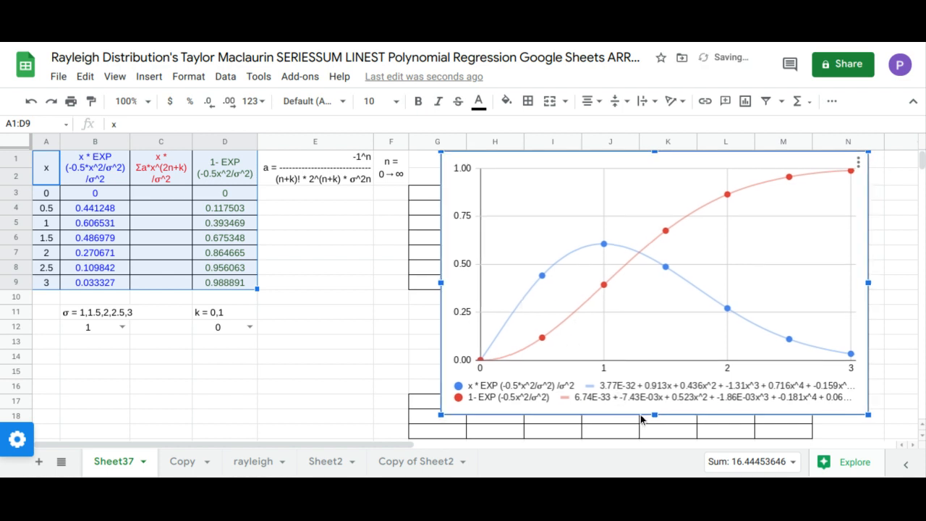
pyautogui.moveTo(655, 416); pyautogui.dragTo(652, 376)
pyautogui.moveTo(651, 381); pyautogui.dragTo(653, 381)
pyautogui.moveTo(631, 316); pyautogui.dragTo(726, 312)
pyautogui.moveTo(556, 296); pyautogui.dragTo(879, 287)
# Enter 0 in cell F3 as the first value of the n column
pyautogui.click(167, 194)
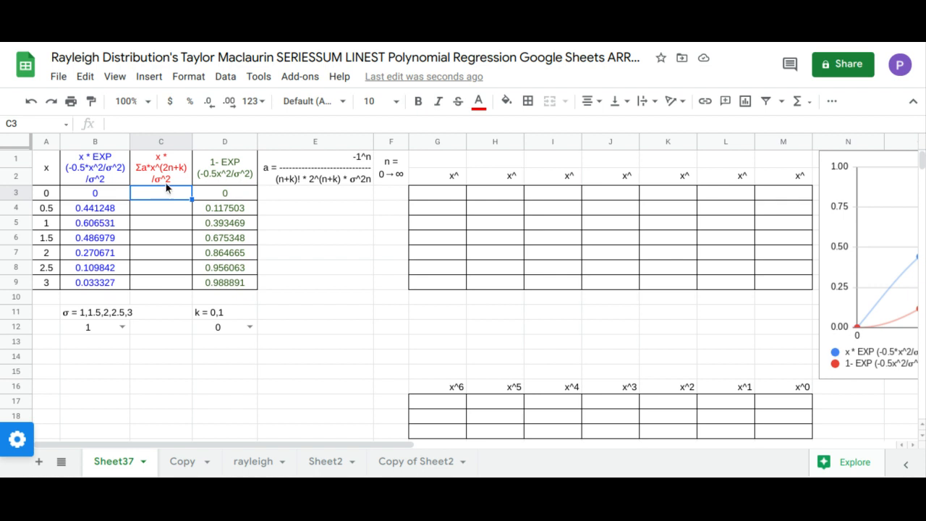
pyautogui.click(326, 181)
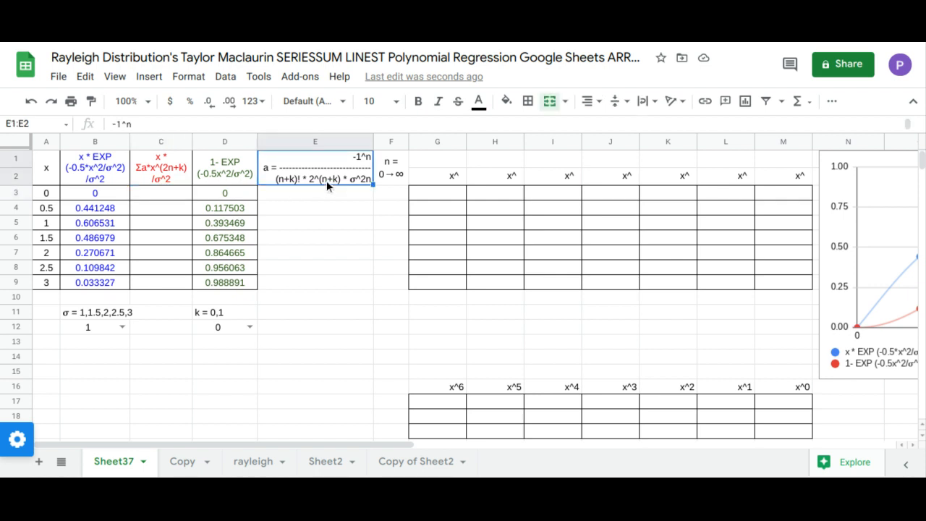
pyautogui.moveTo(326, 180); pyautogui.dragTo(328, 419)
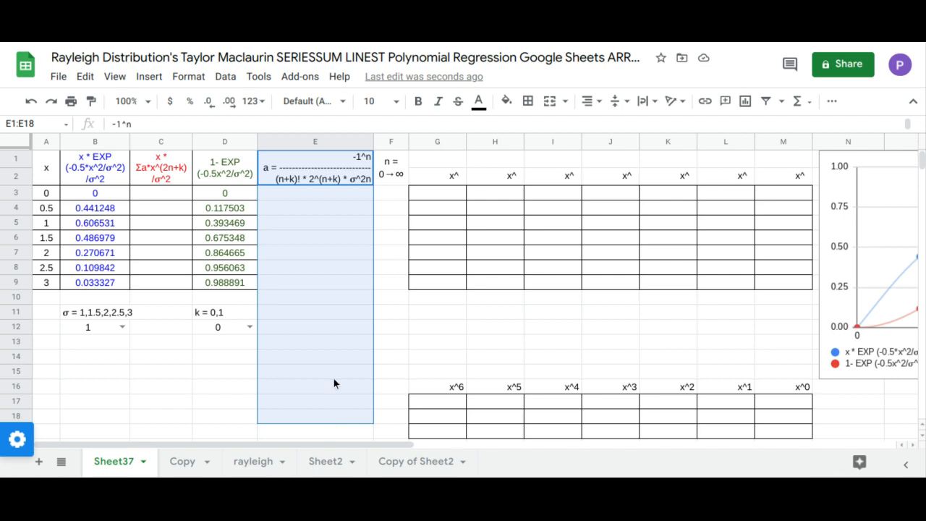
pyautogui.click(390, 196)
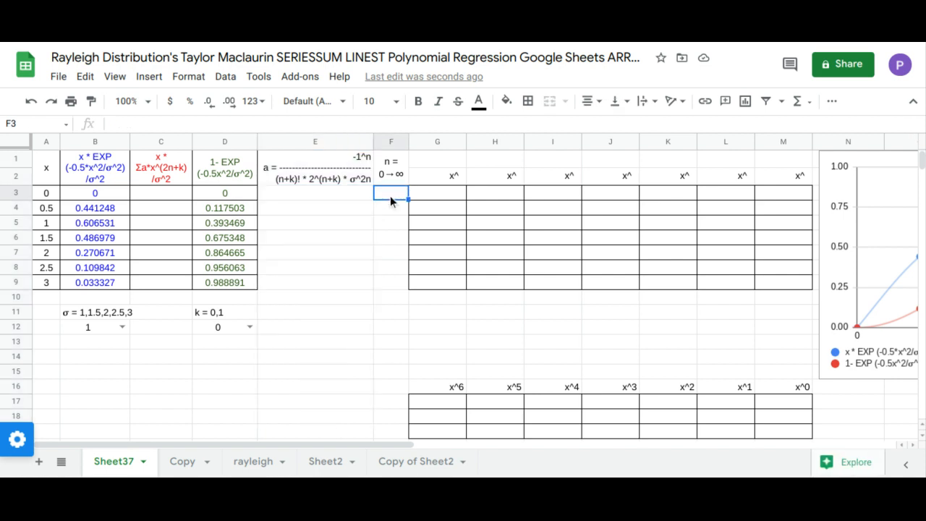
pyautogui.write('0')
pyautogui.press('Return')
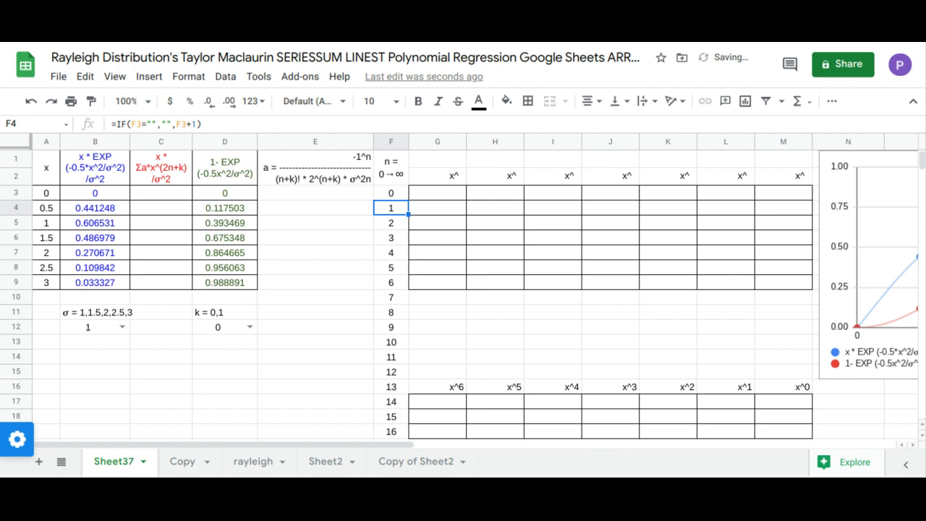
# Start an array formula in cell E3 with -1^F3:F19 divided by a denominator that begins with FACT(F3:F19+D12)
pyautogui.click(329, 198)
pyautogui.write('=arr')
pyautogui.press('Tab')
pyautogui.write('-1^')
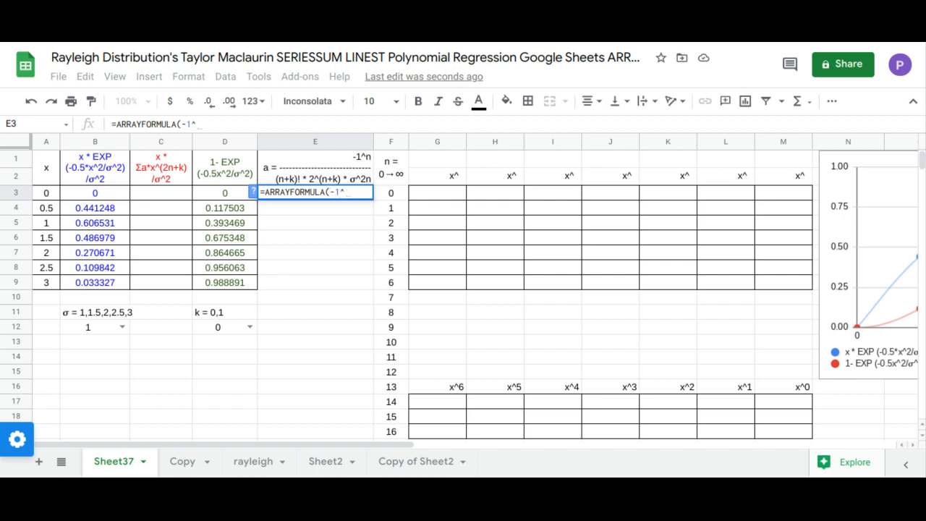
pyautogui.moveTo(389, 194); pyautogui.dragTo(393, 428)
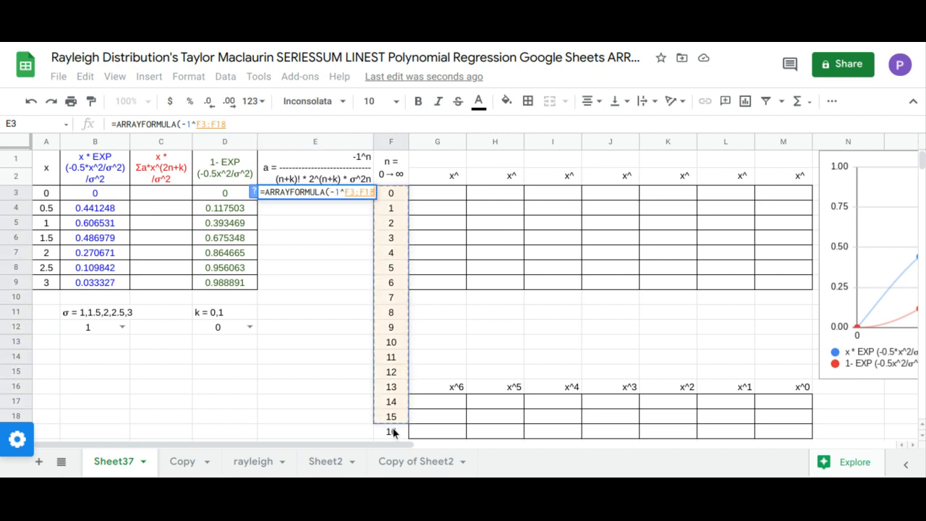
pyautogui.write('/(')
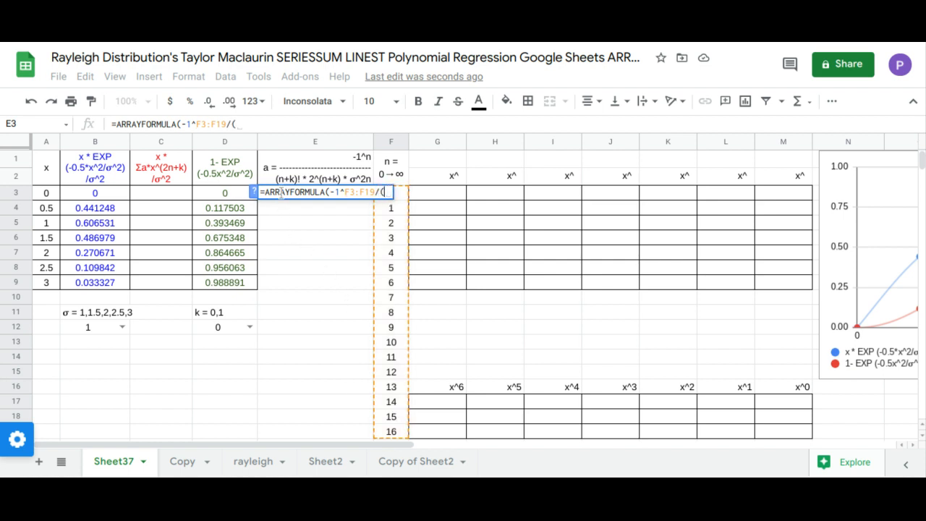
pyautogui.write('FACT(')
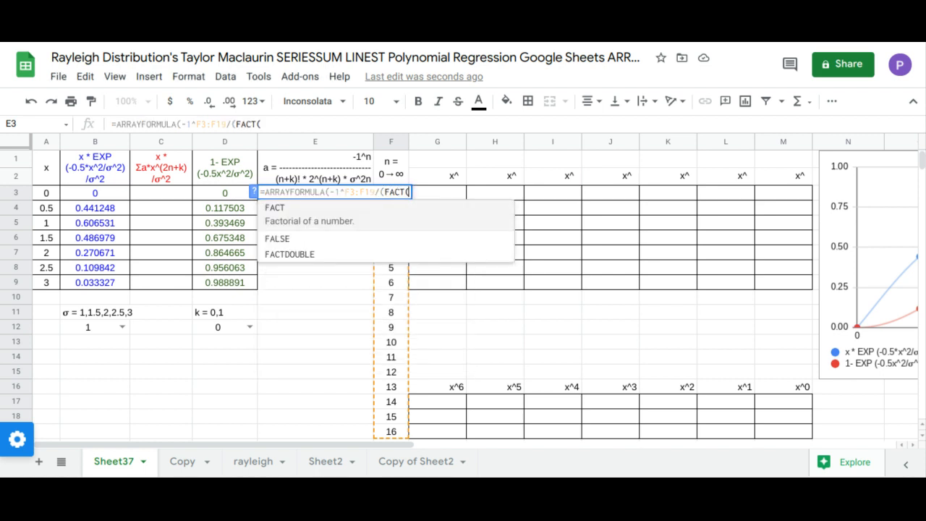
pyautogui.moveTo(383, 431); pyautogui.dragTo(384, 200)
pyautogui.write('+')
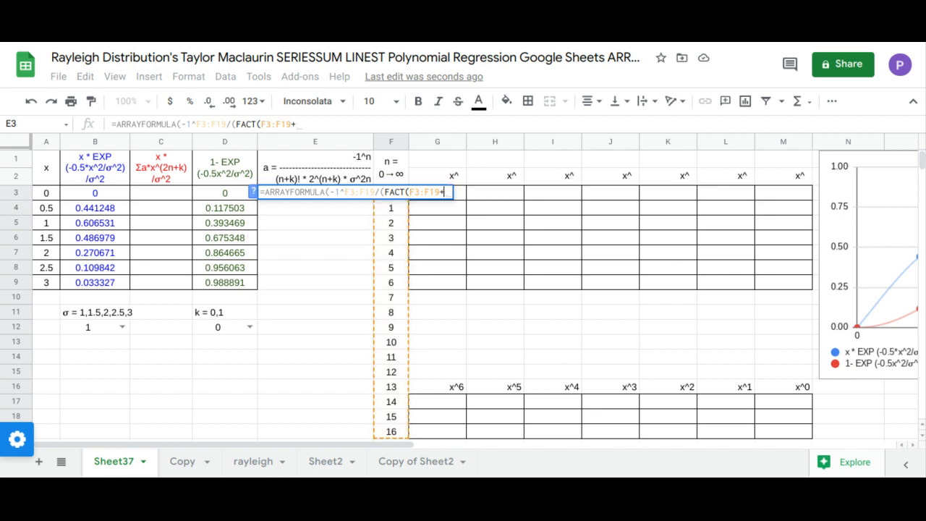
pyautogui.click(236, 326)
pyautogui.write(')')
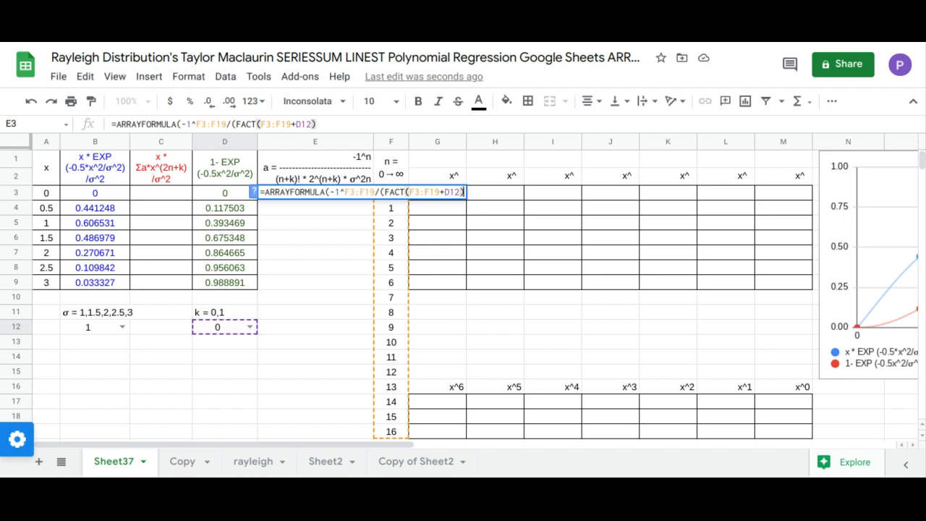
# Complete the E3 formula's denominator with *2^(F3:F19+D12)*B12^(2*F3:F19) and enter it to fill the coefficient column
pyautogui.write('*')
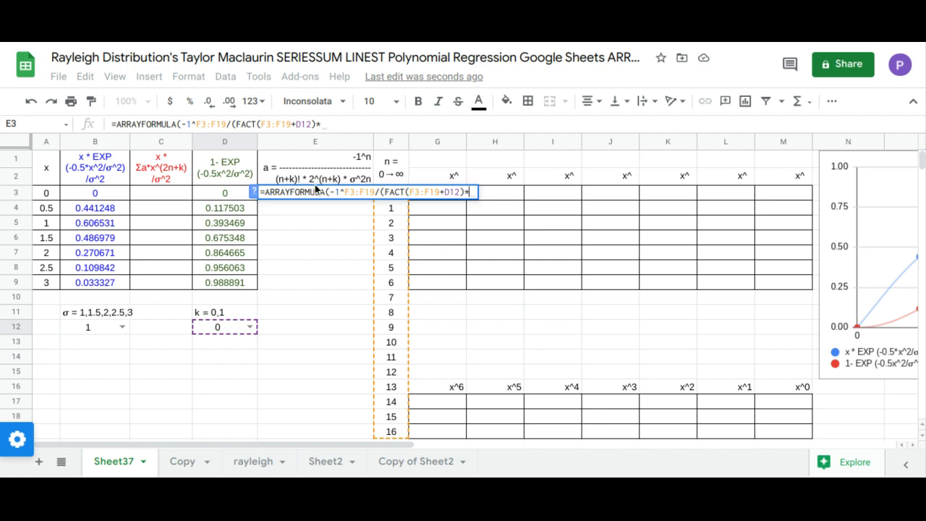
pyautogui.write('2^(')
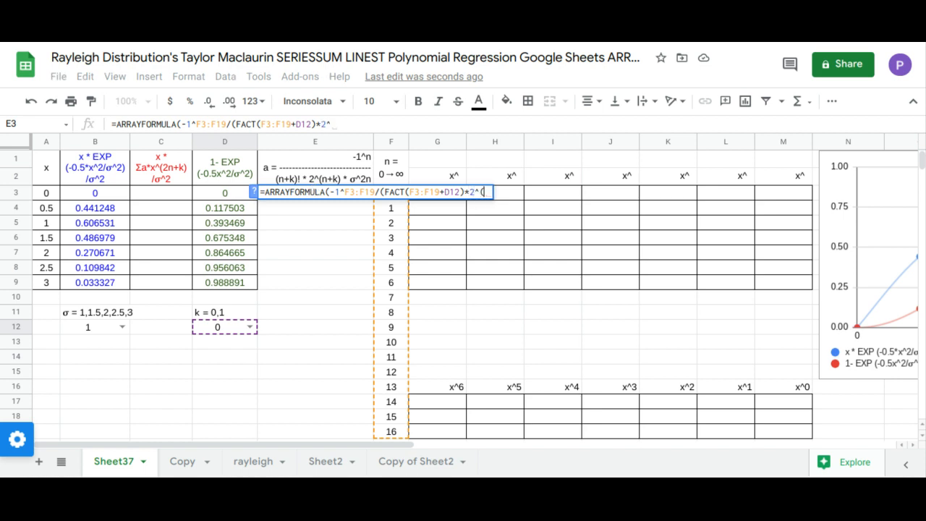
pyautogui.moveTo(397, 429); pyautogui.dragTo(391, 194)
pyautogui.write('+')
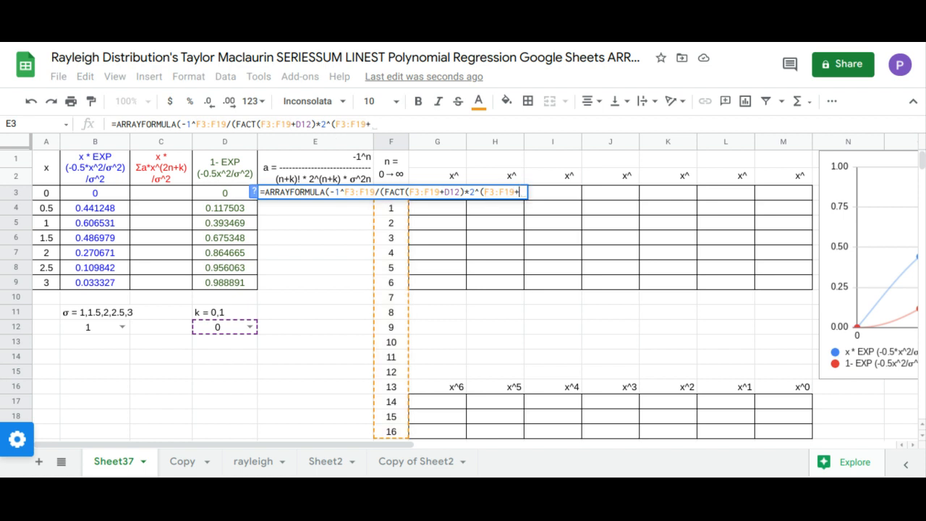
pyautogui.click(235, 327)
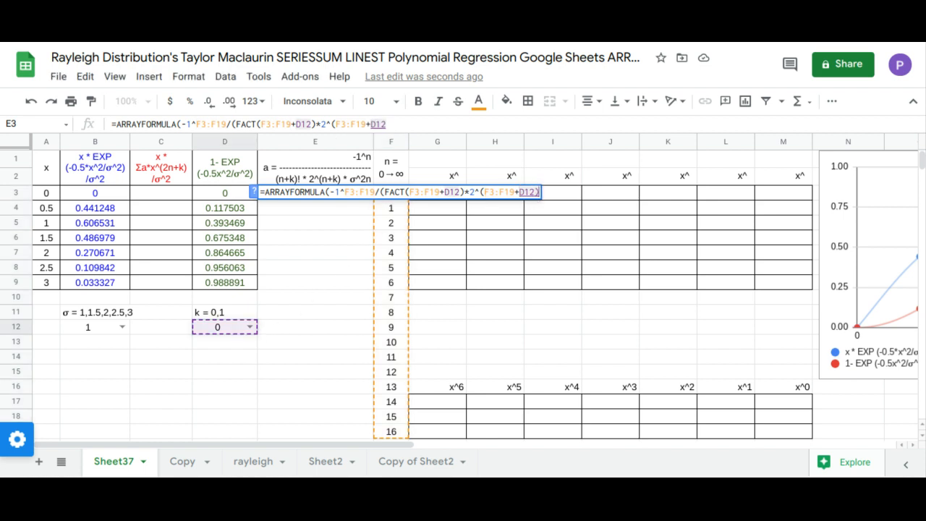
pyautogui.write(')*')
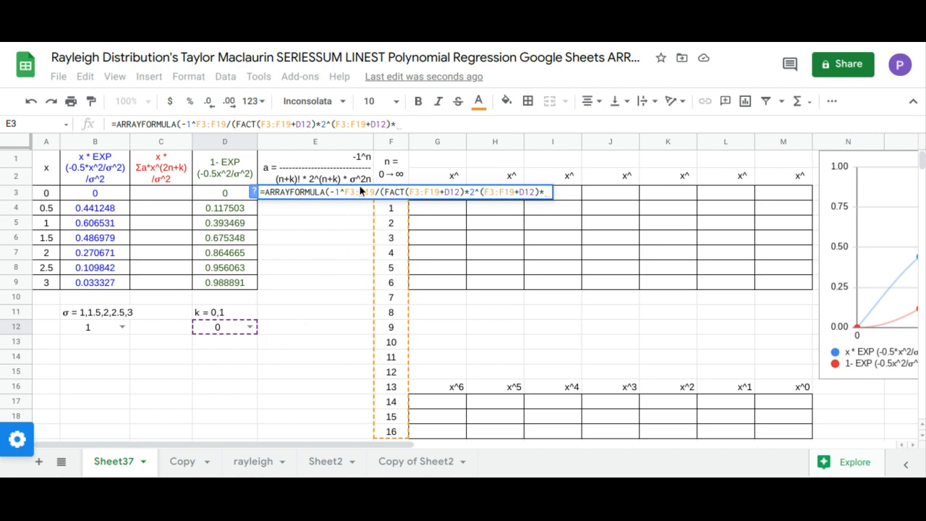
pyautogui.click(94, 326)
pyautogui.write('^(')
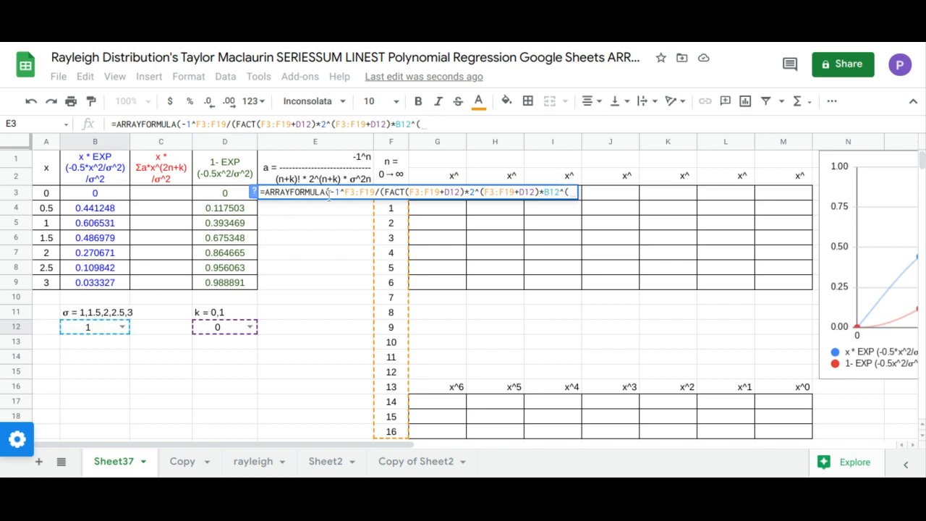
pyautogui.write('2*')
pyautogui.moveTo(387, 433); pyautogui.dragTo(394, 199)
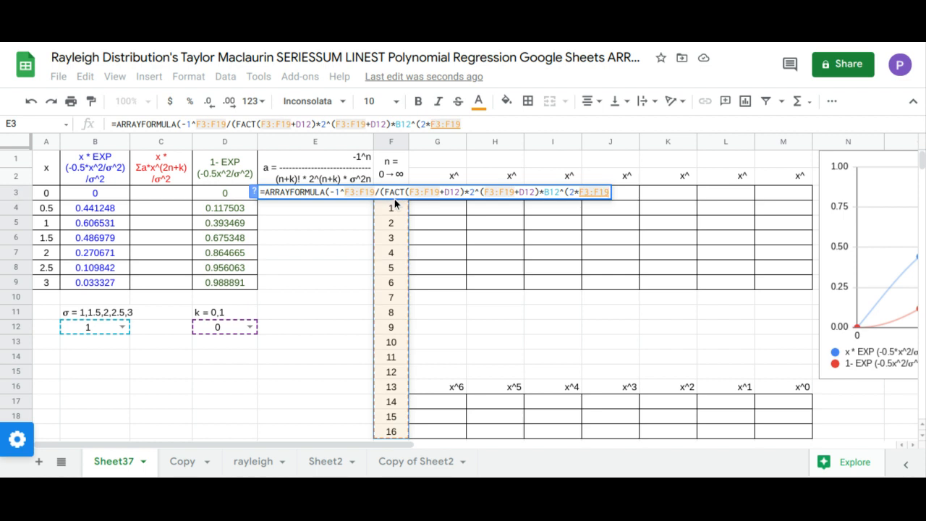
pyautogui.write(')')
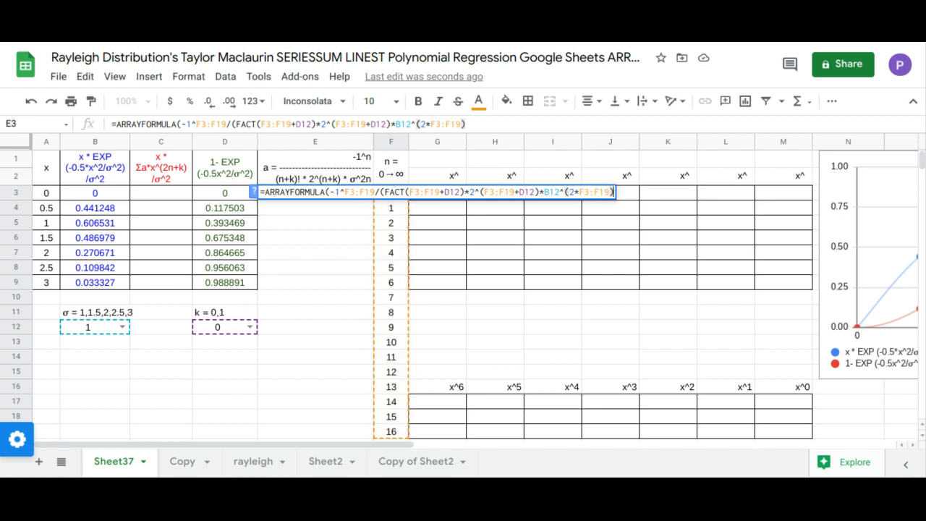
pyautogui.press('Return')
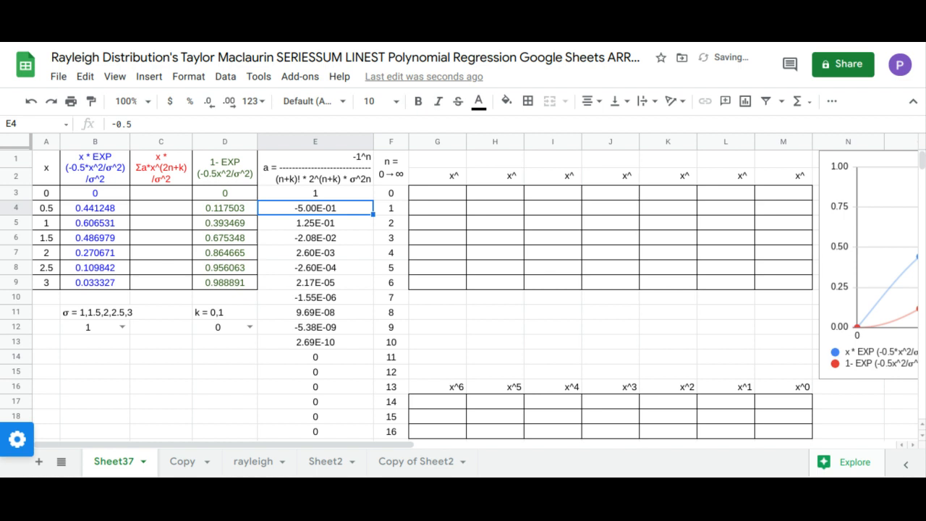
# Start an array formula in cell C3 that multiplies A3:A9 by SERIESSUM(A3:A9,D12,2,E3:E19)
pyautogui.click(178, 197)
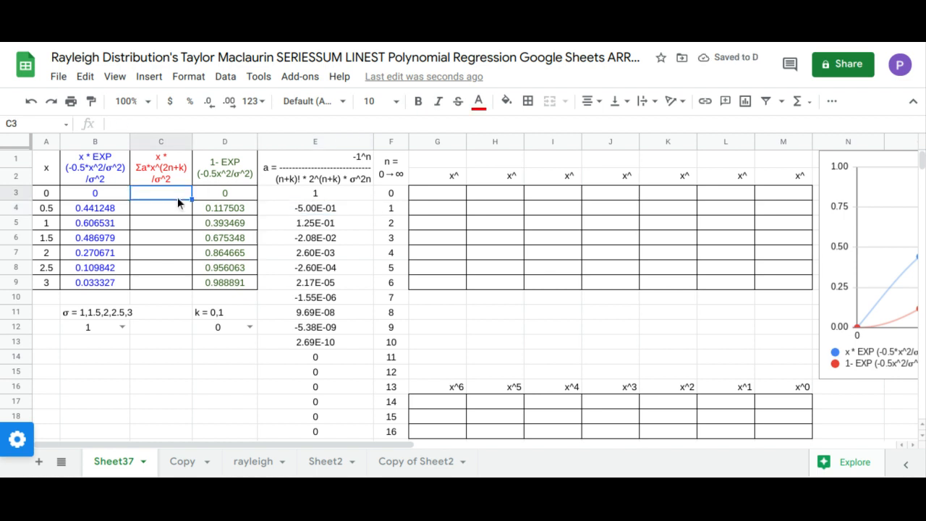
pyautogui.write('-')
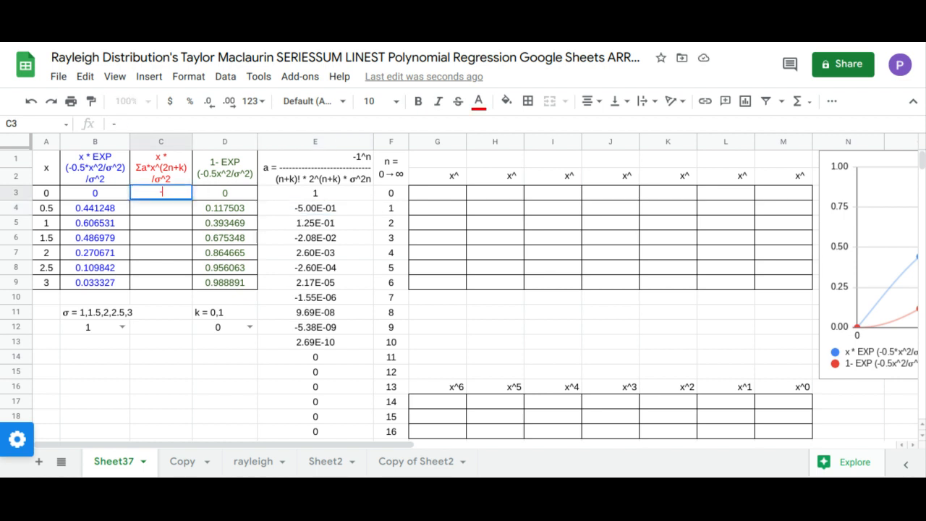
pyautogui.press('BackSpace')
pyautogui.write('=ARRAYFORMULA(')
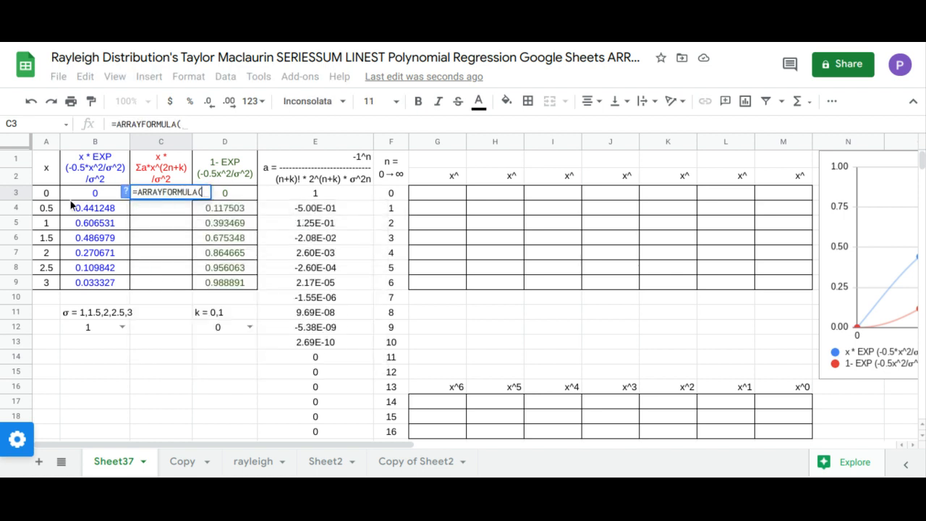
pyautogui.moveTo(49, 194); pyautogui.dragTo(58, 284)
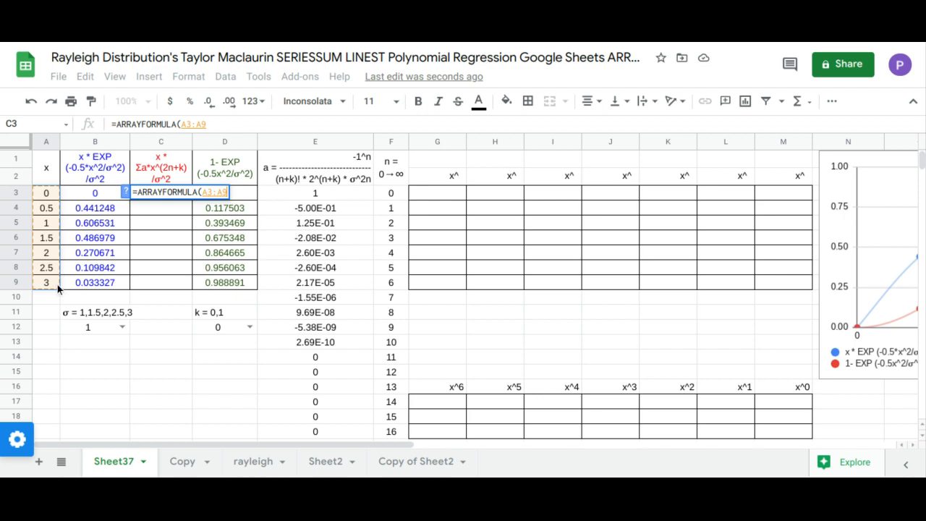
pyautogui.write('*SERIESSUM(')
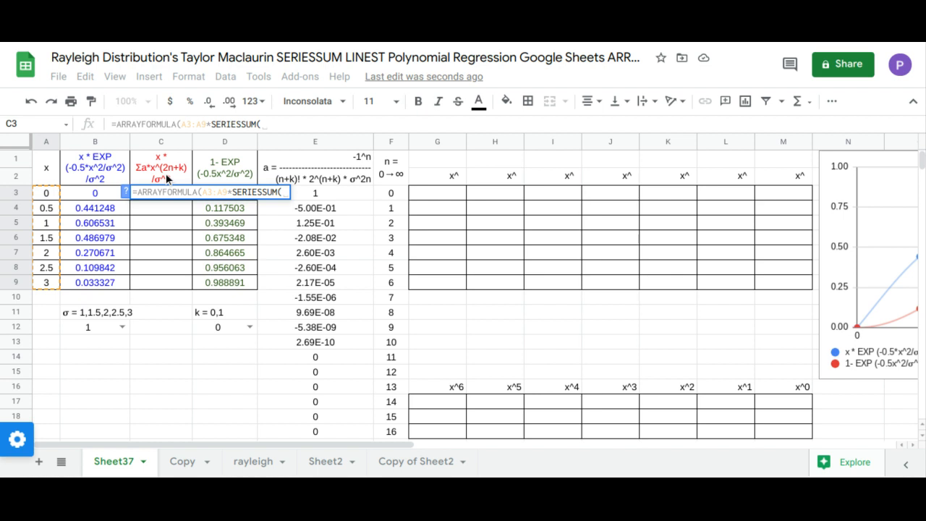
pyautogui.moveTo(50, 196); pyautogui.dragTo(52, 280)
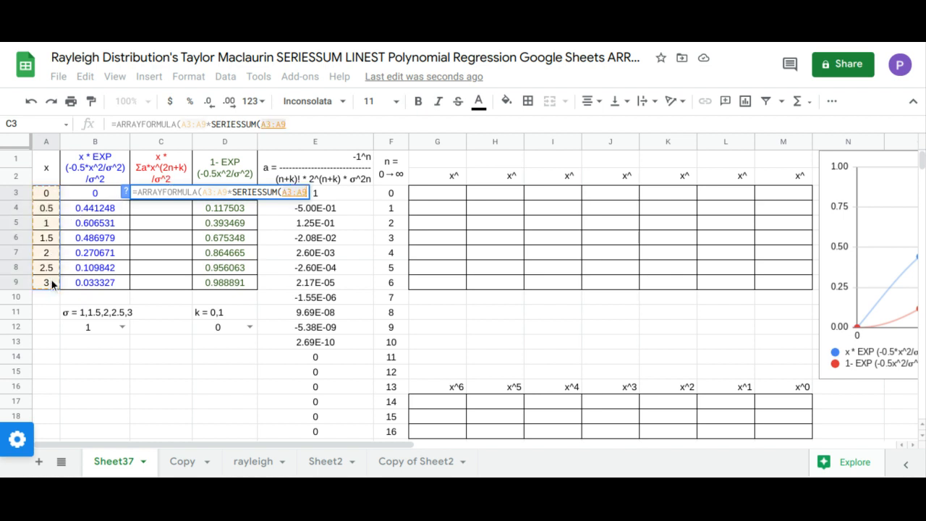
pyautogui.write(',')
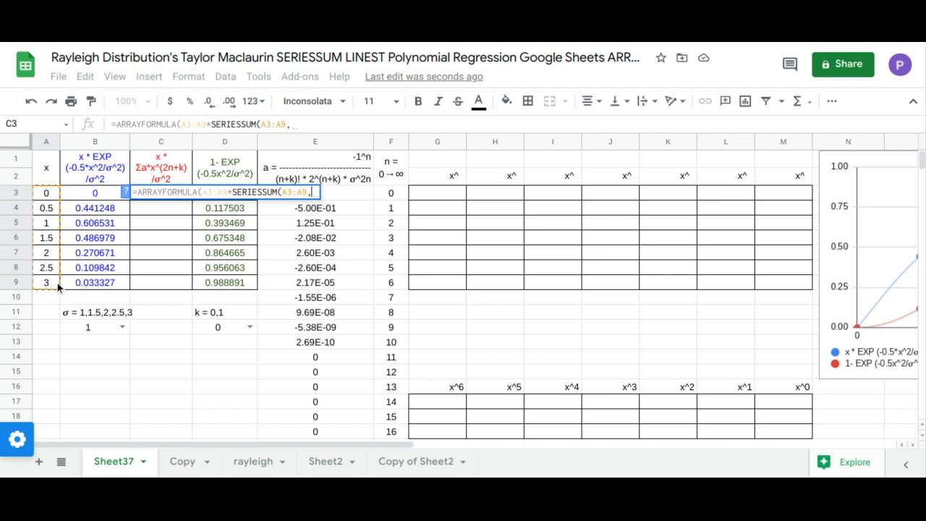
pyautogui.click(208, 327)
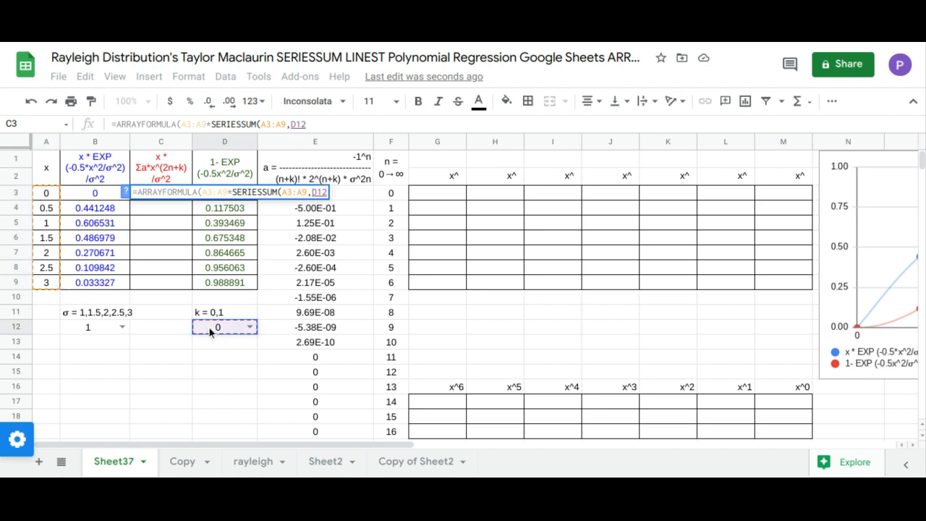
pyautogui.write(',')
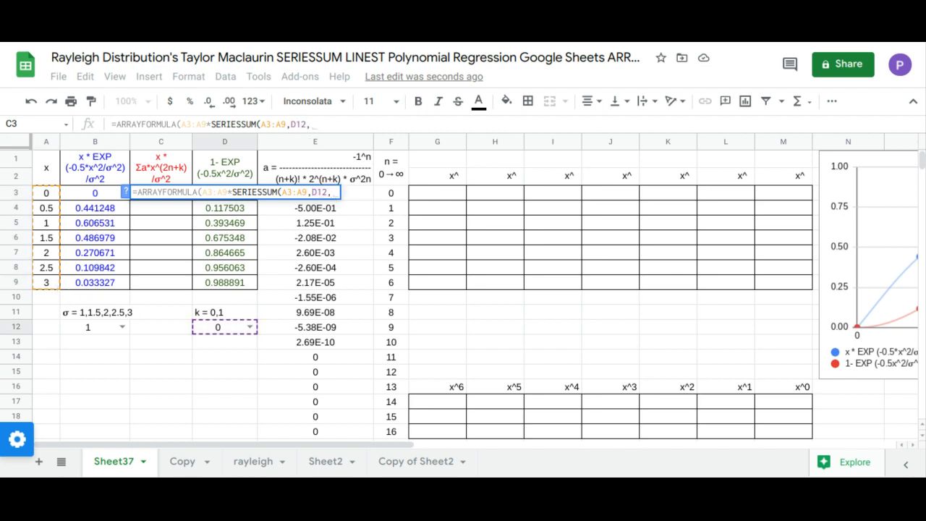
pyautogui.write('2,')
pyautogui.moveTo(328, 432)
pyautogui.mouseDown()
pyautogui.moveTo(322, 200)
pyautogui.moveTo(319, 207)
pyautogui.mouseUp()
pyautogui.write(')')
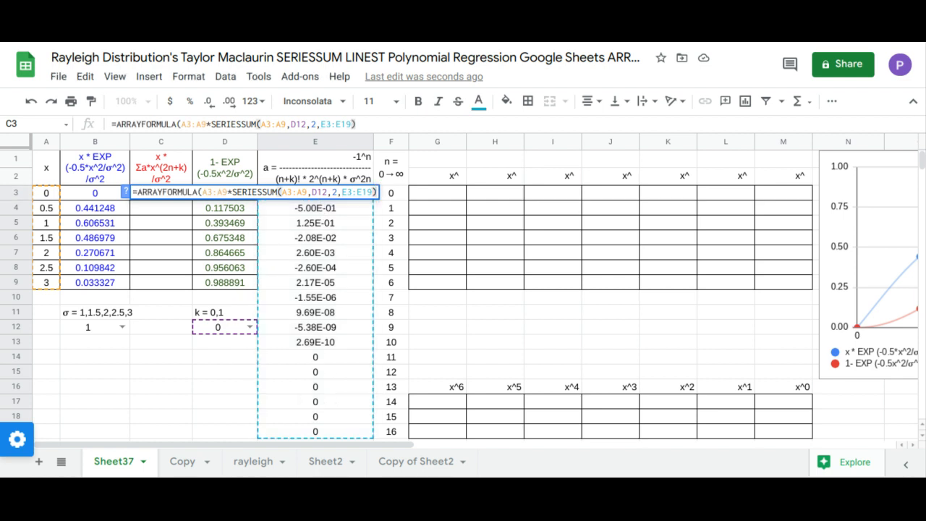
# Divide the C3 series formula by B12^2 and enter it to fill the series column
pyautogui.write('/')
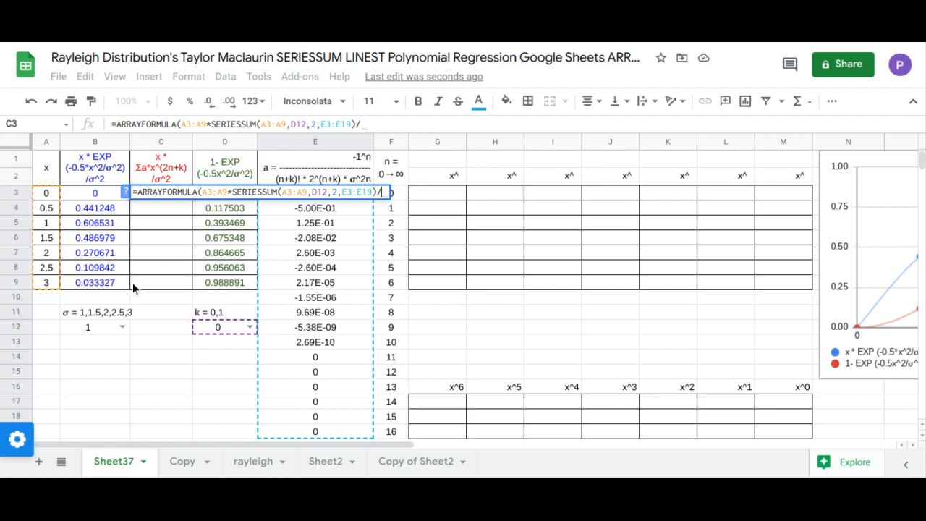
pyautogui.click(99, 327)
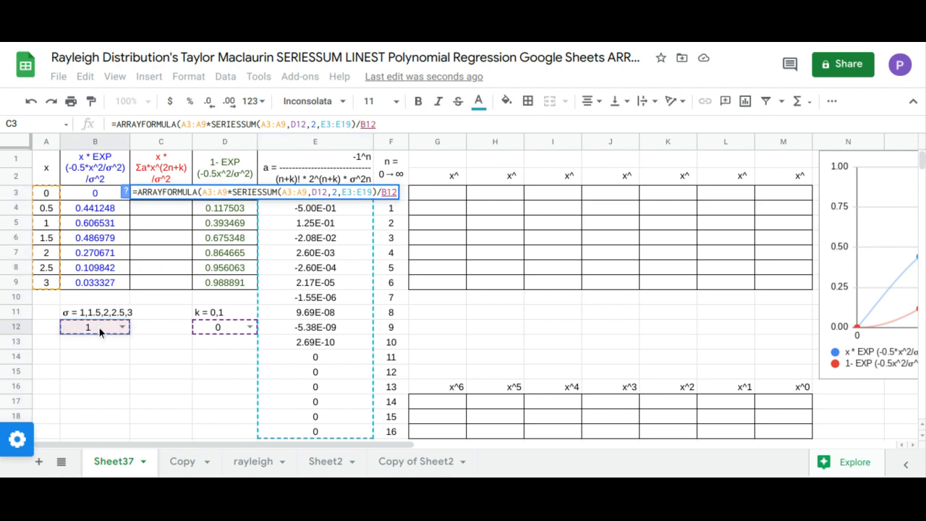
pyautogui.write('^')
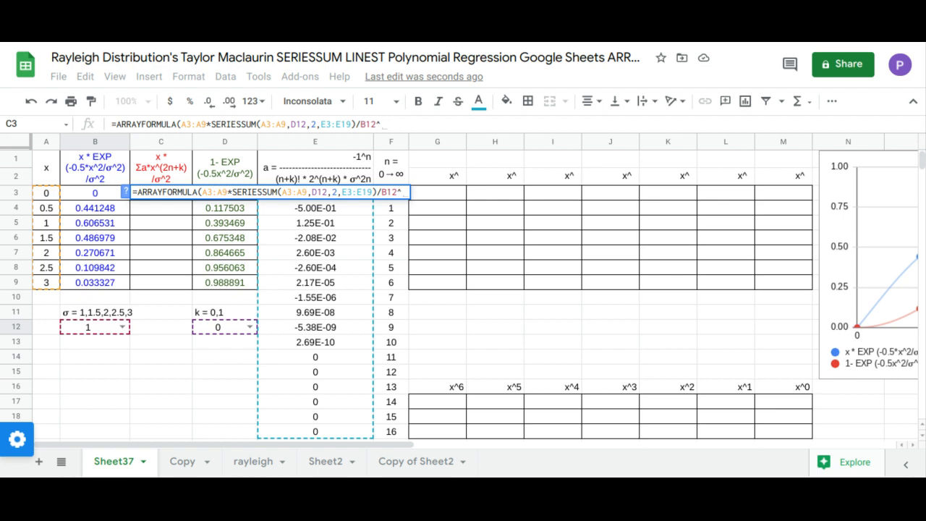
pyautogui.write('2')
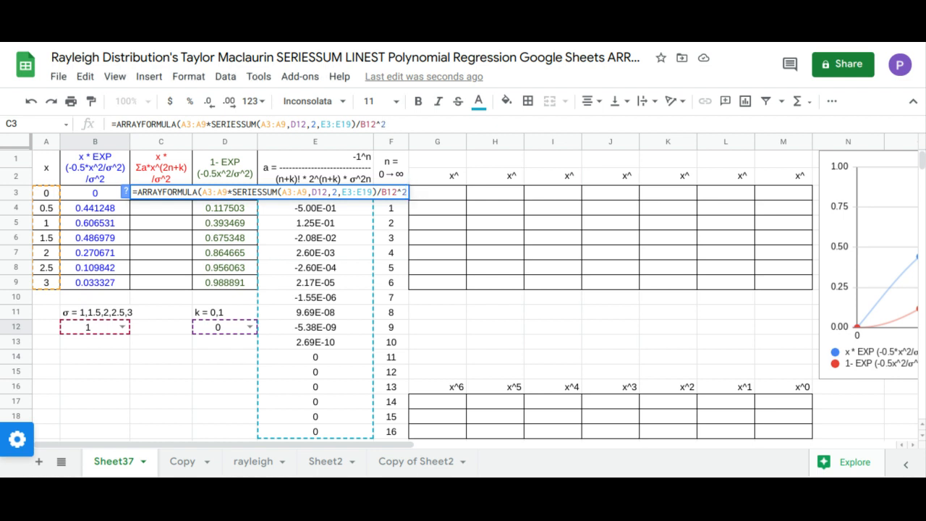
pyautogui.write(')')
pyautogui.press('Return')
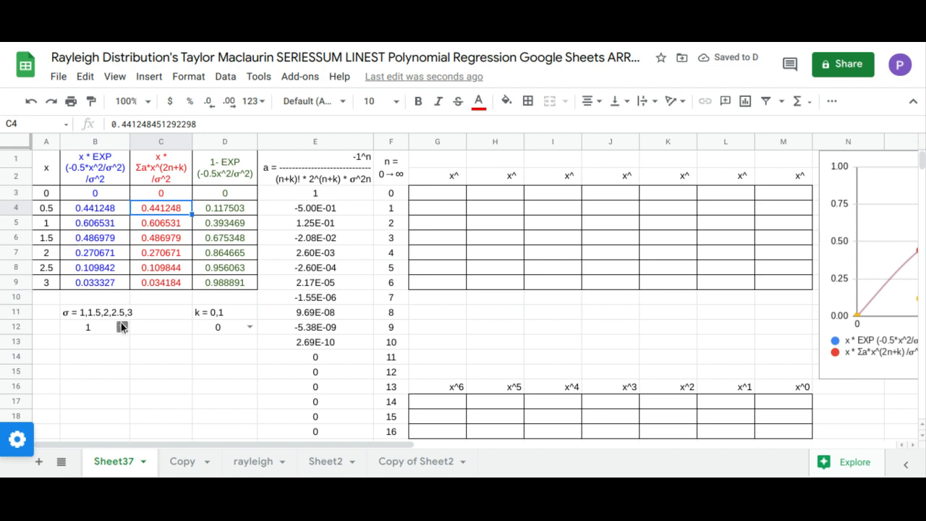
# Set k in D12 to 1 and compare the series results with the 1-EXP column by selecting C3:D9
pyautogui.click(250, 331)
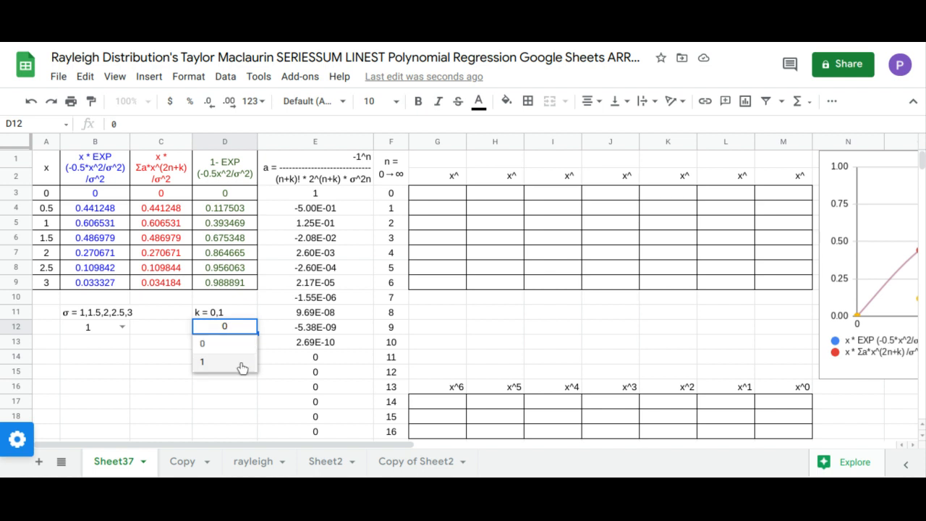
pyautogui.click(243, 362)
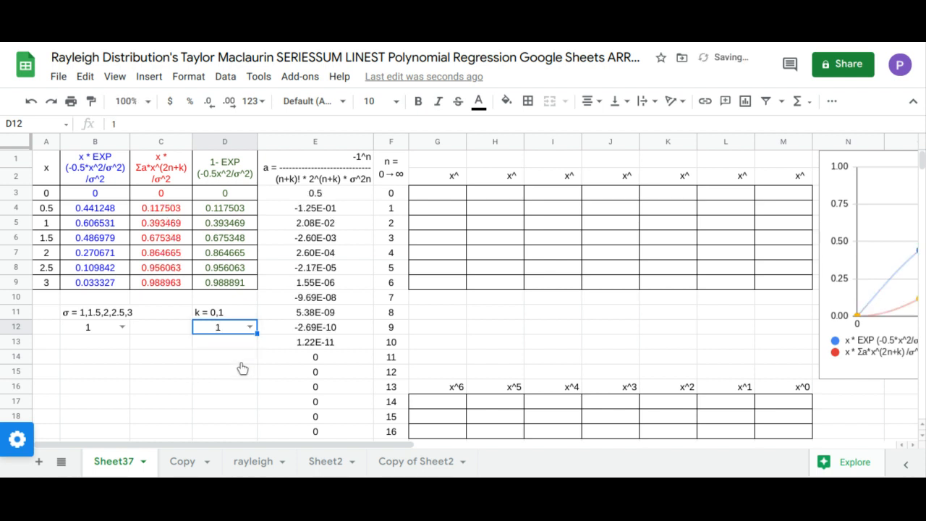
pyautogui.moveTo(170, 193); pyautogui.dragTo(223, 286)
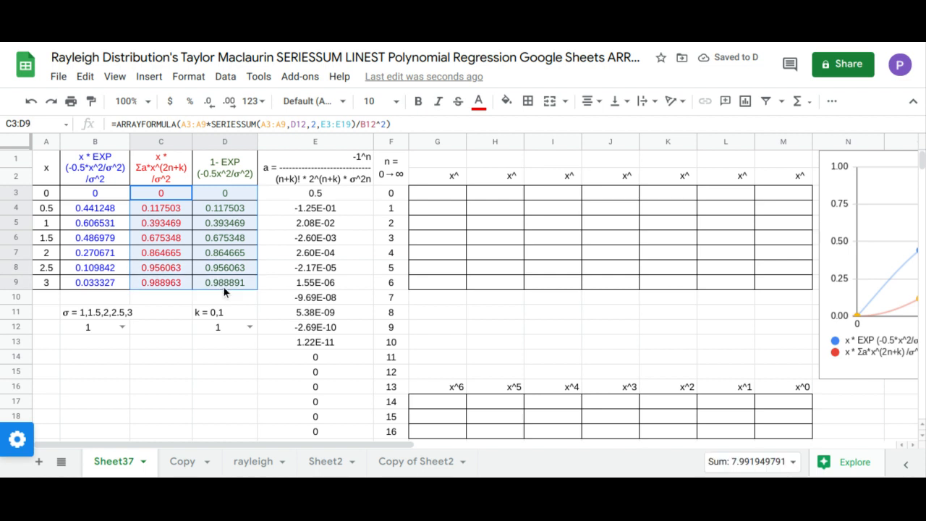
# Set k in D12 back to 0 and compare the x*EXP column with the series results by selecting B3:C9
pyautogui.click(247, 328)
pyautogui.click(231, 346)
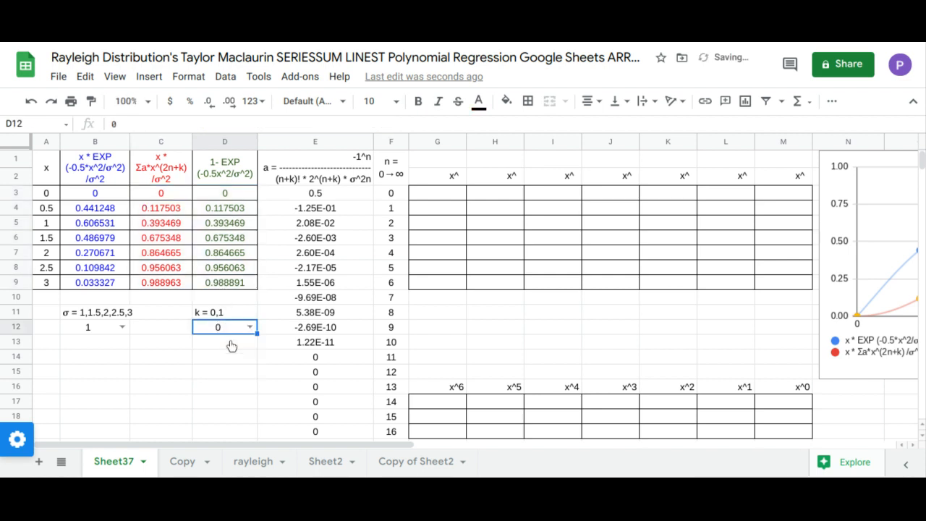
pyautogui.moveTo(94, 193); pyautogui.dragTo(155, 284)
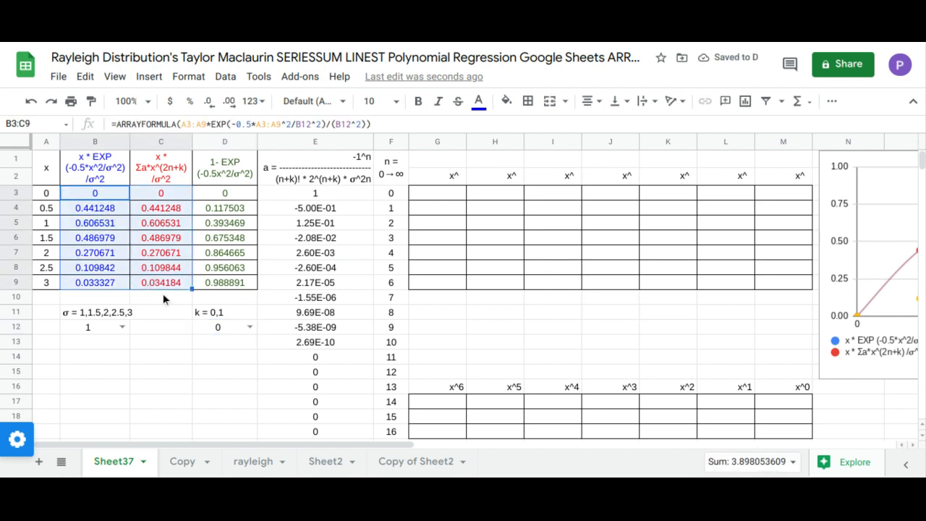
# Move the chart left so it covers columns G to M and open it for editing
pyautogui.click(827, 275)
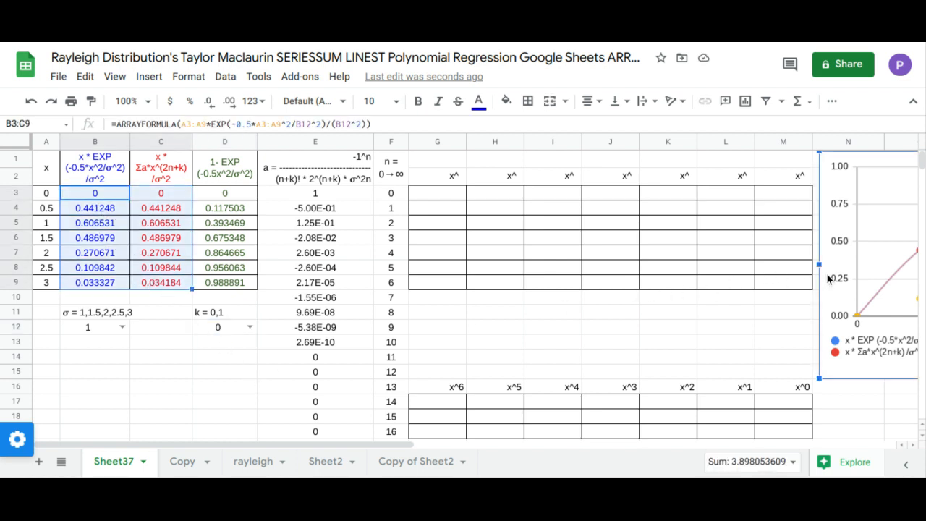
pyautogui.moveTo(826, 275); pyautogui.dragTo(402, 224)
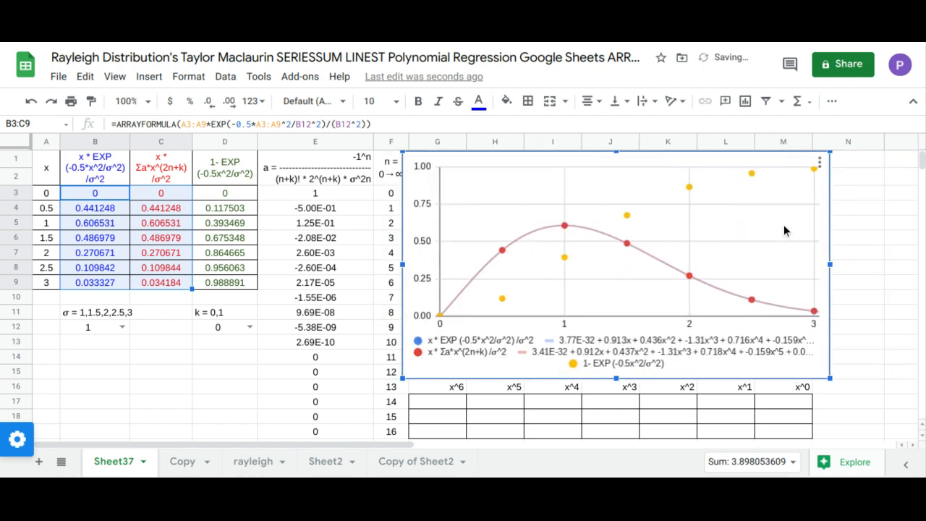
pyautogui.click(820, 163)
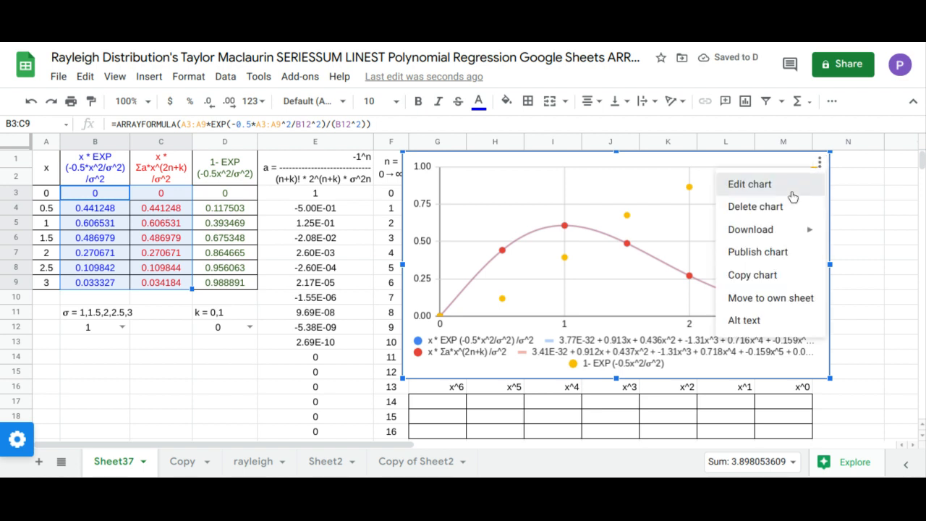
pyautogui.click(793, 196)
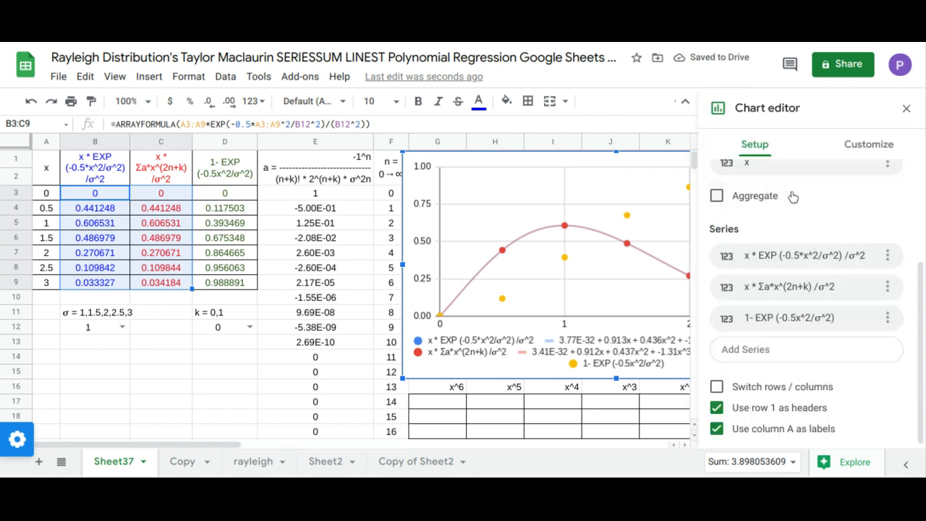
# Change the colour of the chart's 1- EXP (-0.5x^2/σ^2) series to the theme green
pyautogui.click(877, 148)
pyautogui.click(756, 251)
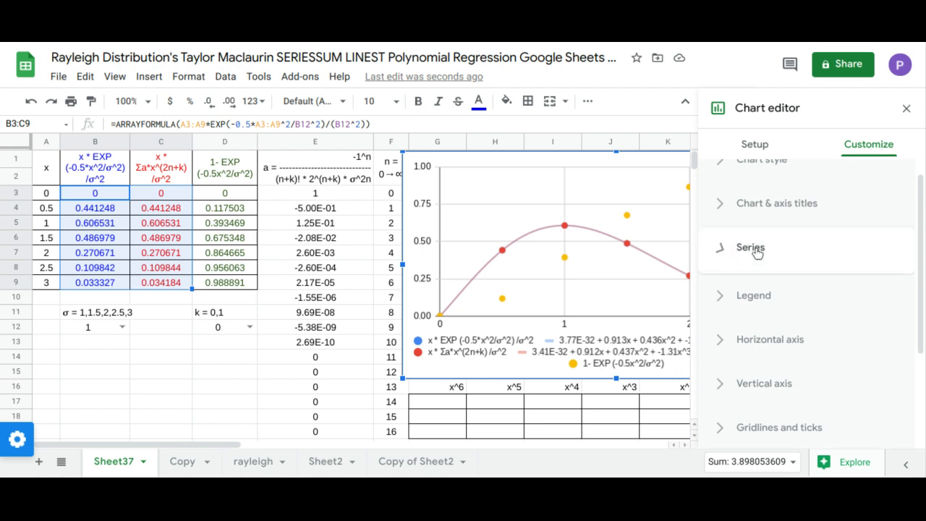
pyautogui.scroll(-2, 760, 253)
pyautogui.scroll(1, 762, 246)
pyautogui.click(767, 230)
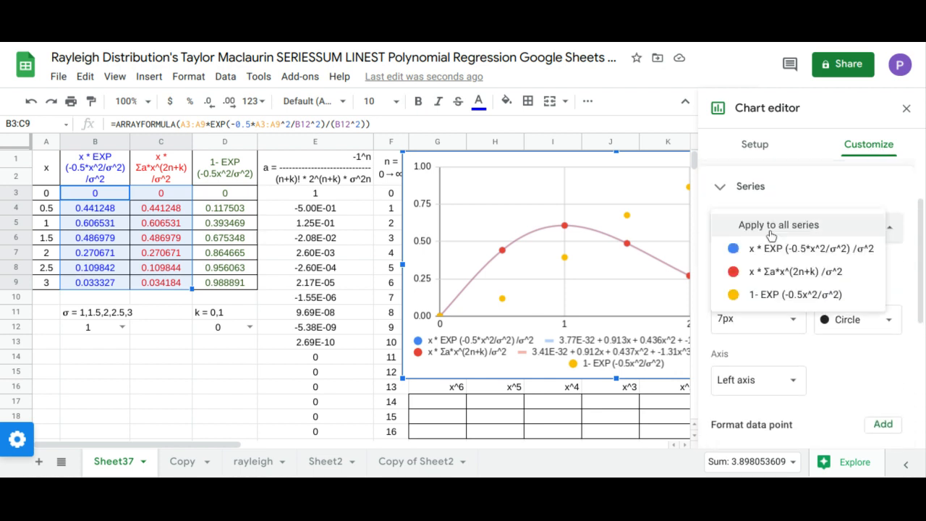
pyautogui.click(752, 298)
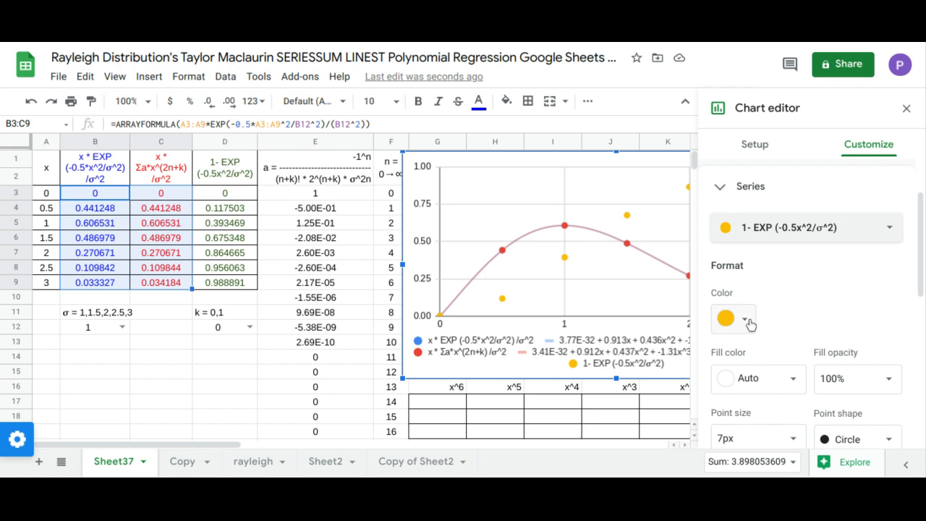
pyautogui.click(748, 323)
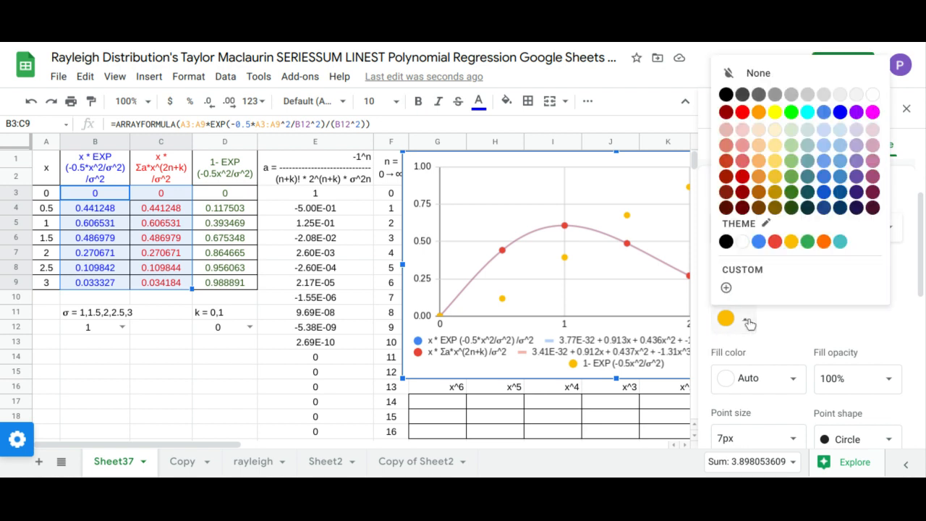
pyautogui.click(809, 243)
# Apply the series settings to all series and turn on a trendline for them
pyautogui.click(816, 231)
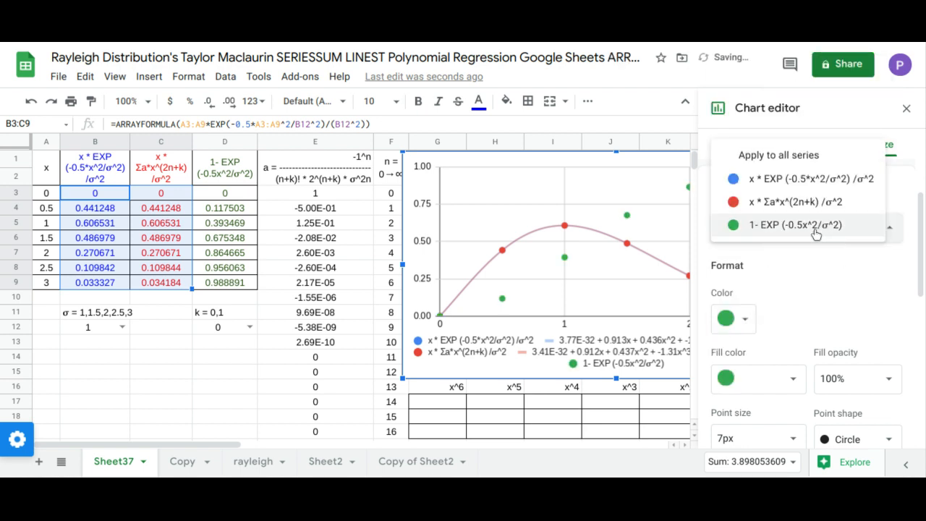
pyautogui.click(792, 155)
pyautogui.scroll(-2, 790, 253)
pyautogui.scroll(-3, 790, 254)
pyautogui.click(757, 353)
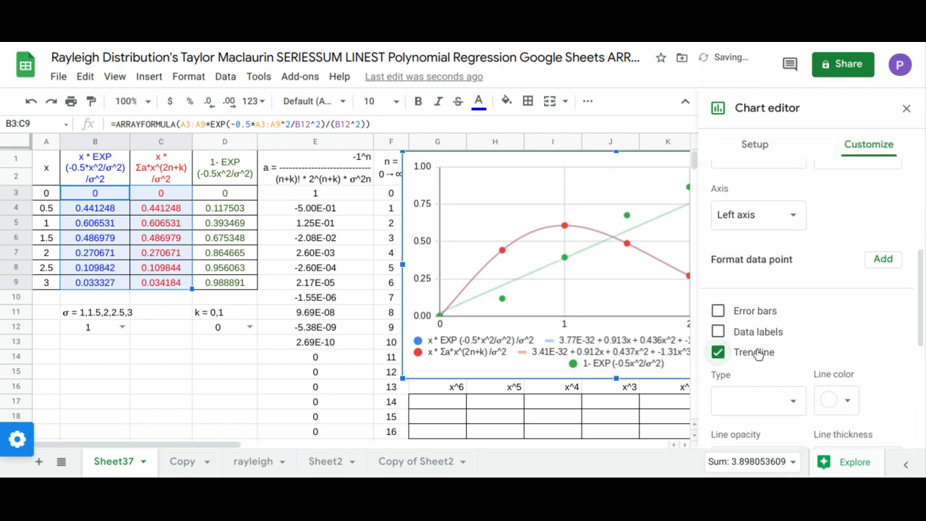
pyautogui.scroll(-2, 794, 246)
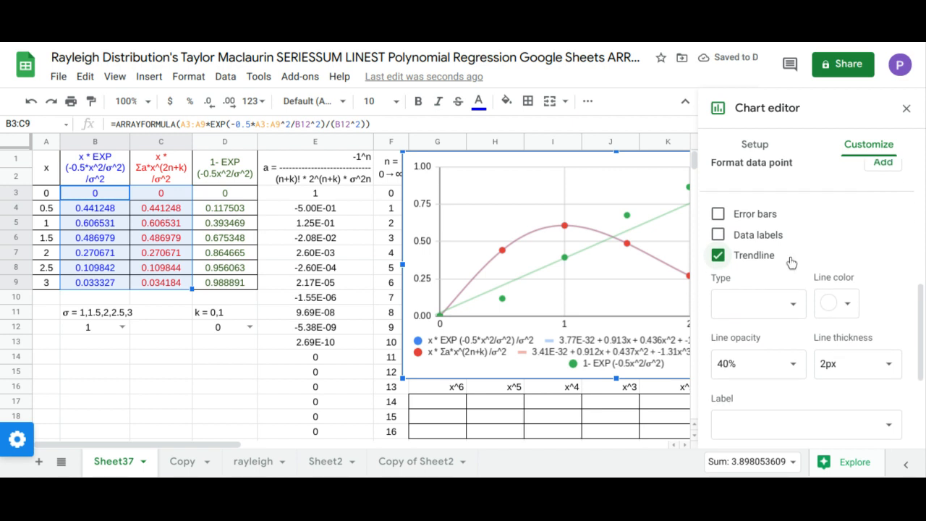
# Set the trendline type of all series to Polynomial with degree 6
pyautogui.click(794, 310)
pyautogui.click(794, 309)
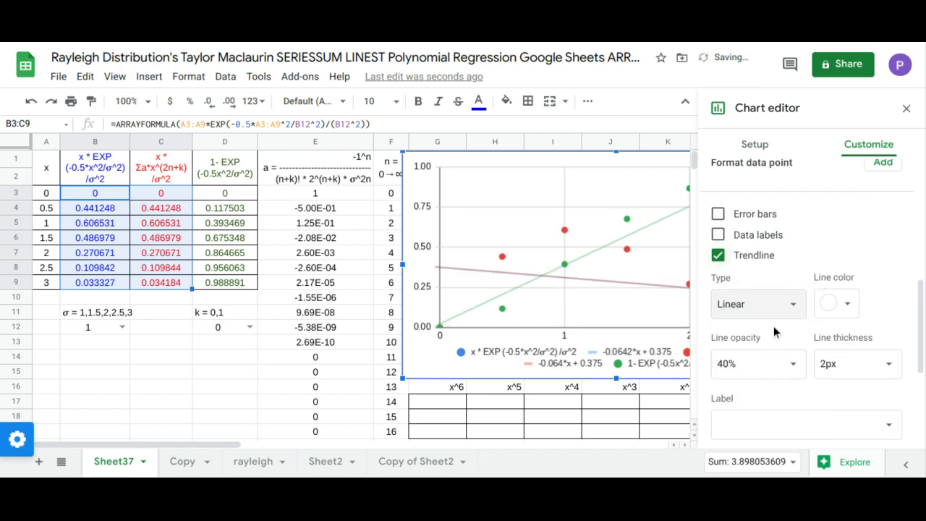
pyautogui.click(794, 305)
pyautogui.click(767, 347)
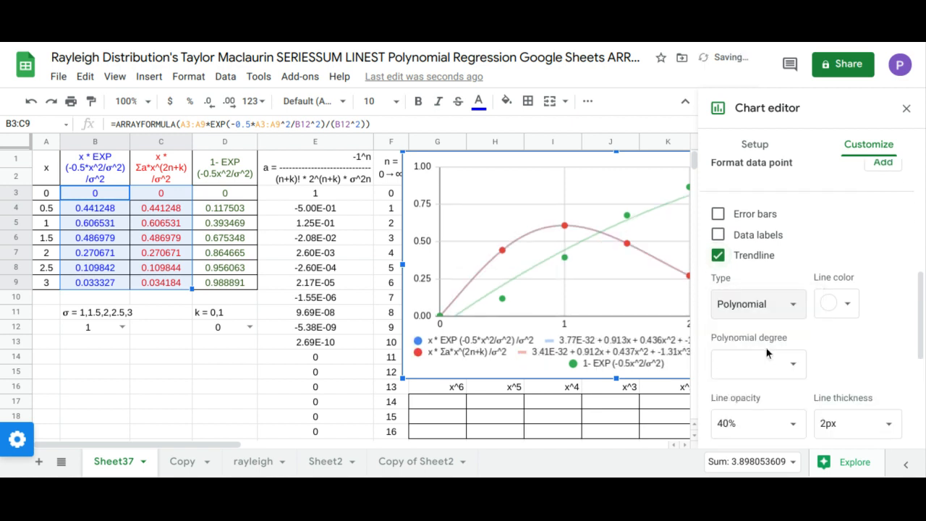
pyautogui.click(784, 365)
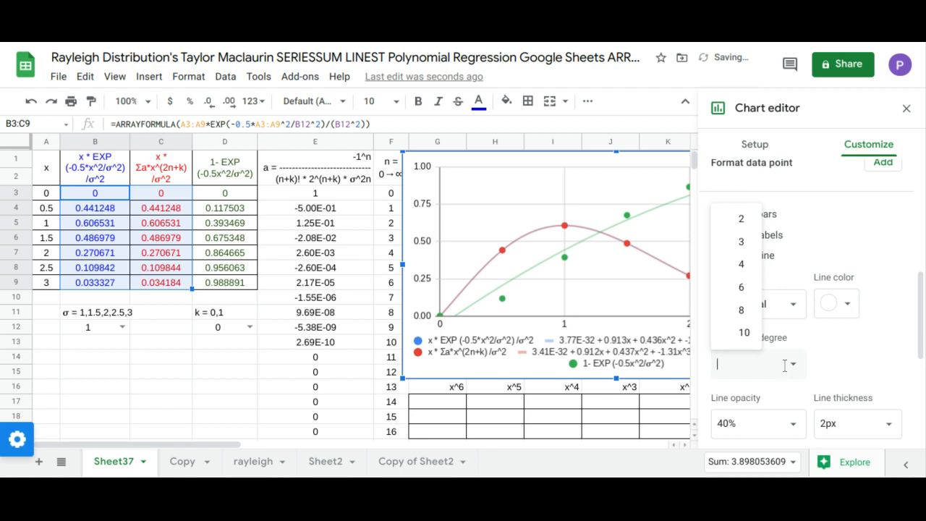
pyautogui.click(751, 288)
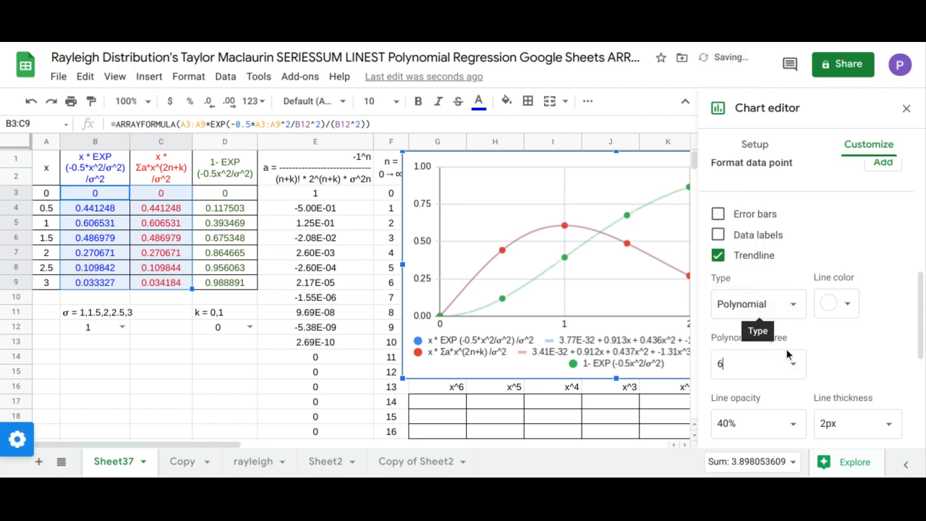
# Label the trendlines of all series with their equations and close the chart editor
pyautogui.scroll(-2, 818, 393)
pyautogui.click(820, 398)
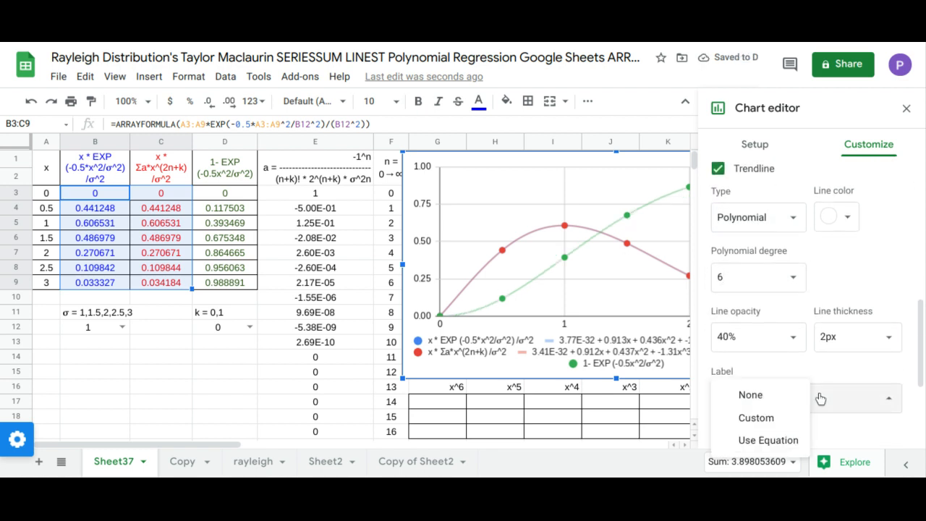
pyautogui.click(786, 440)
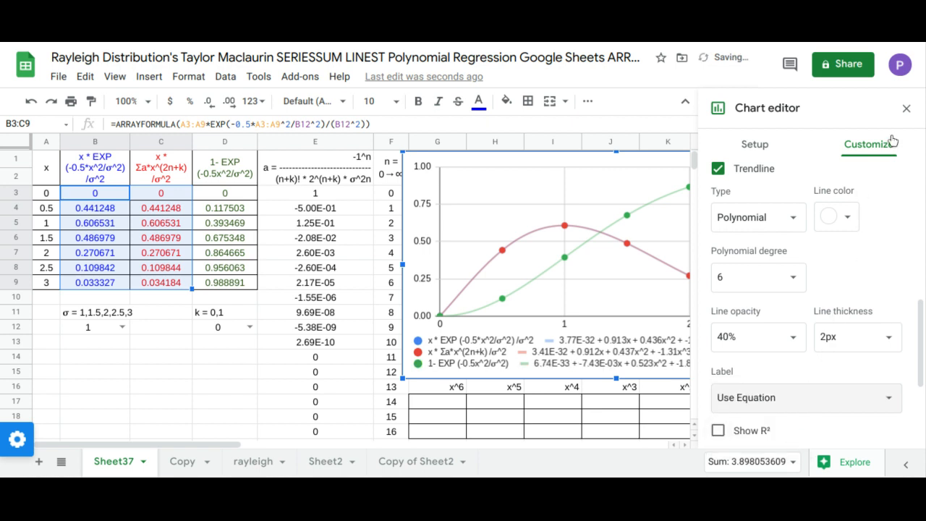
pyautogui.click(906, 109)
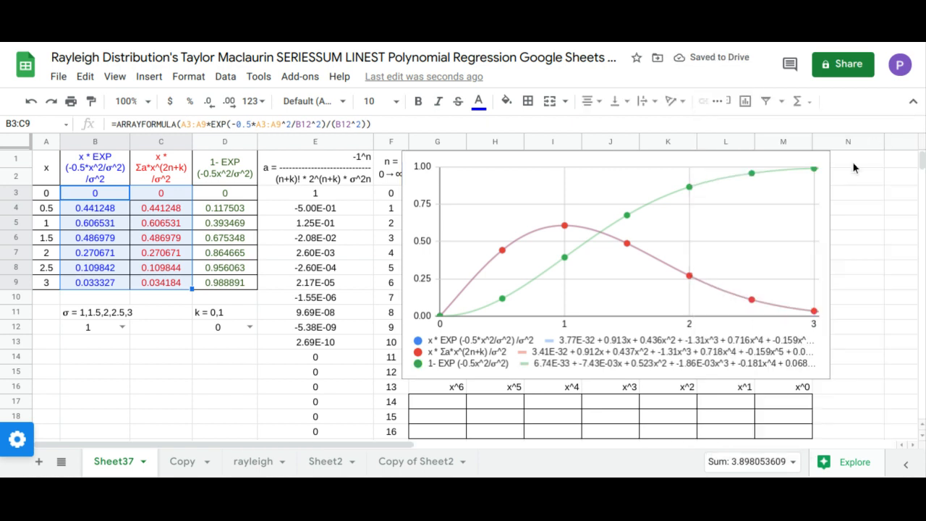
# Widen the chart and shift it left so it spans columns F to N and fits the full trendline equations
pyautogui.click(805, 257)
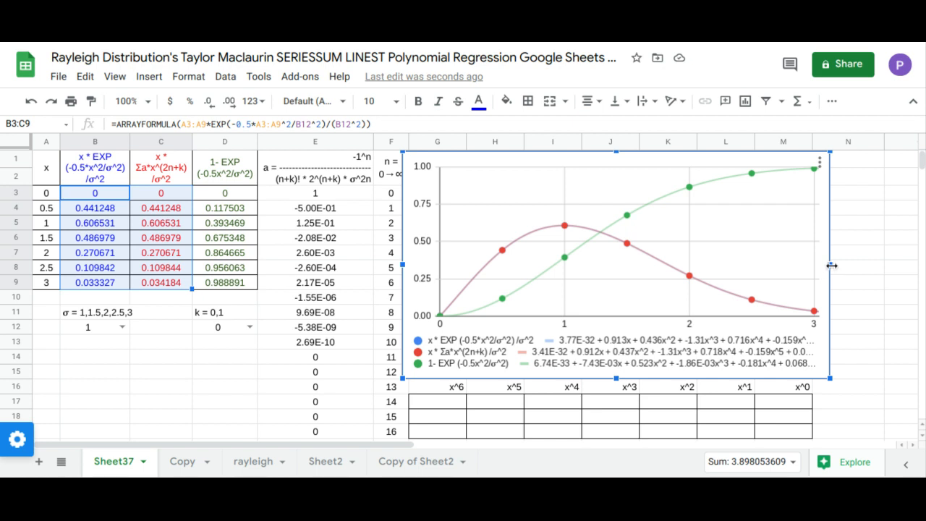
pyautogui.moveTo(831, 266); pyautogui.dragTo(885, 265)
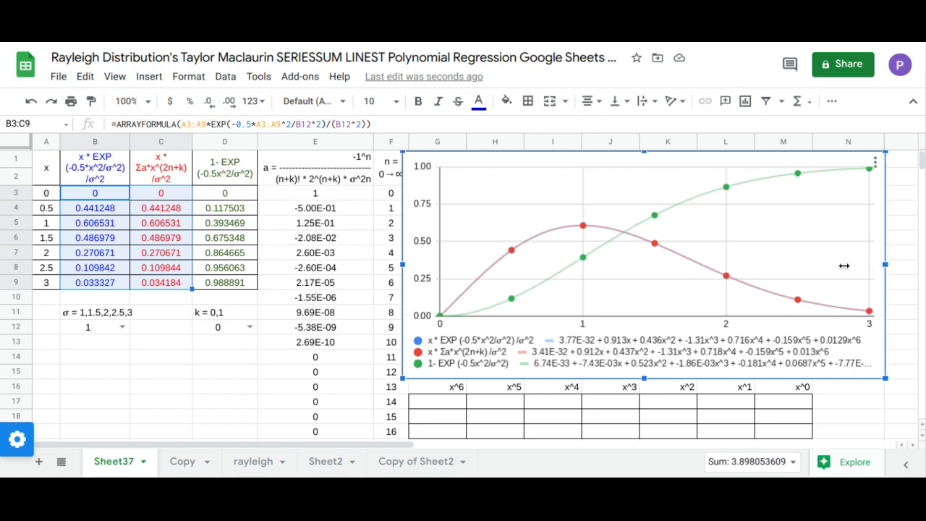
pyautogui.moveTo(804, 265); pyautogui.dragTo(788, 266)
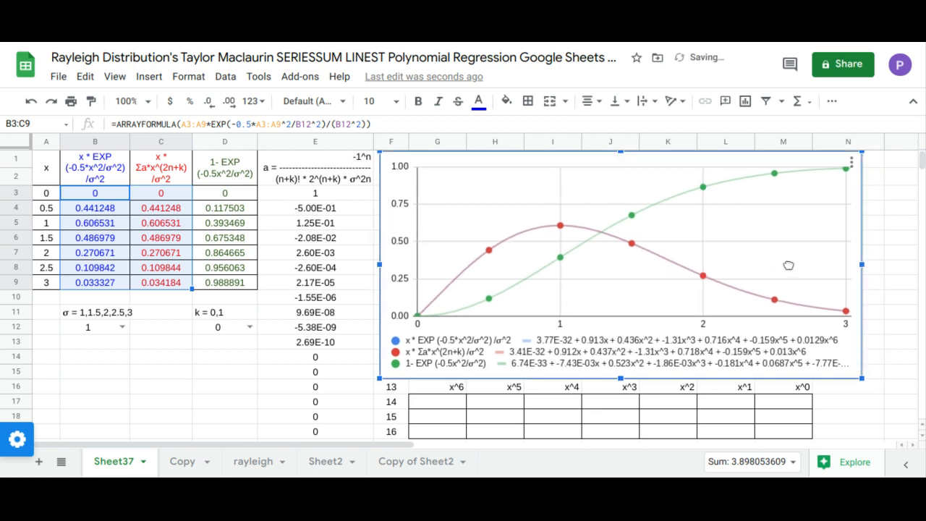
pyautogui.moveTo(883, 265); pyautogui.dragTo(888, 260)
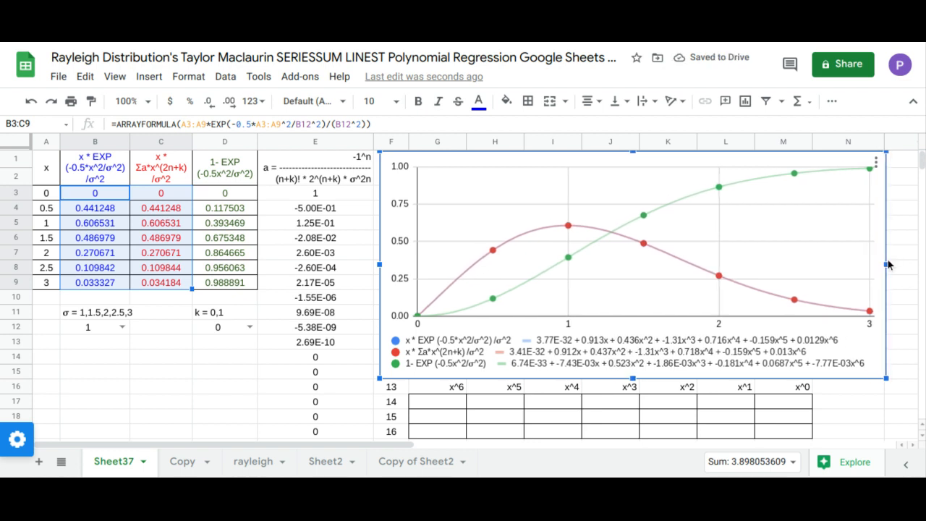
# Reopen the chart's series customization and set the point size of all series to 14px
pyautogui.click(877, 163)
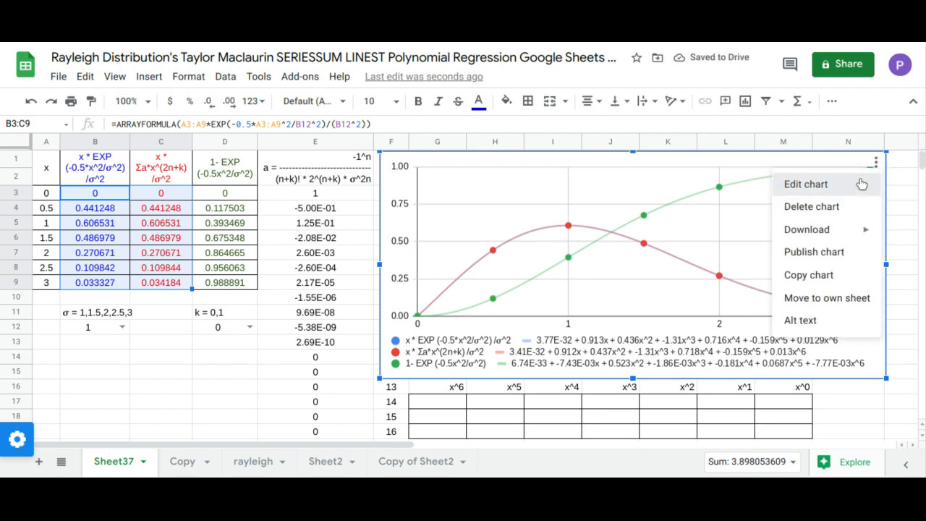
pyautogui.click(807, 185)
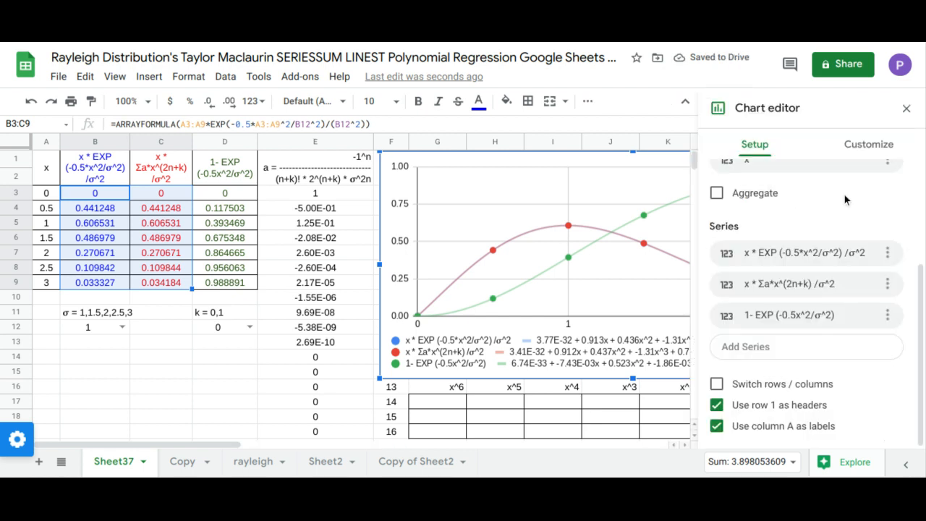
pyautogui.click(864, 148)
pyautogui.click(771, 249)
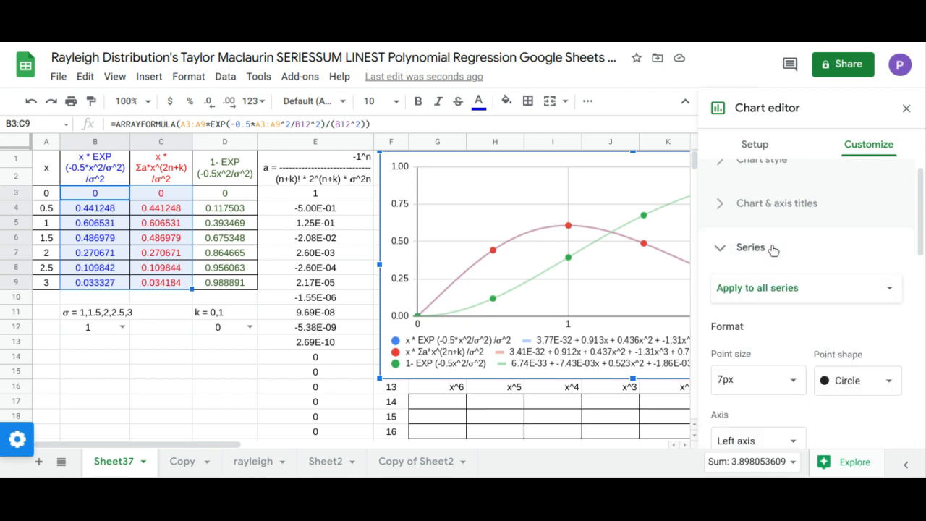
pyautogui.scroll(-2, 804, 214)
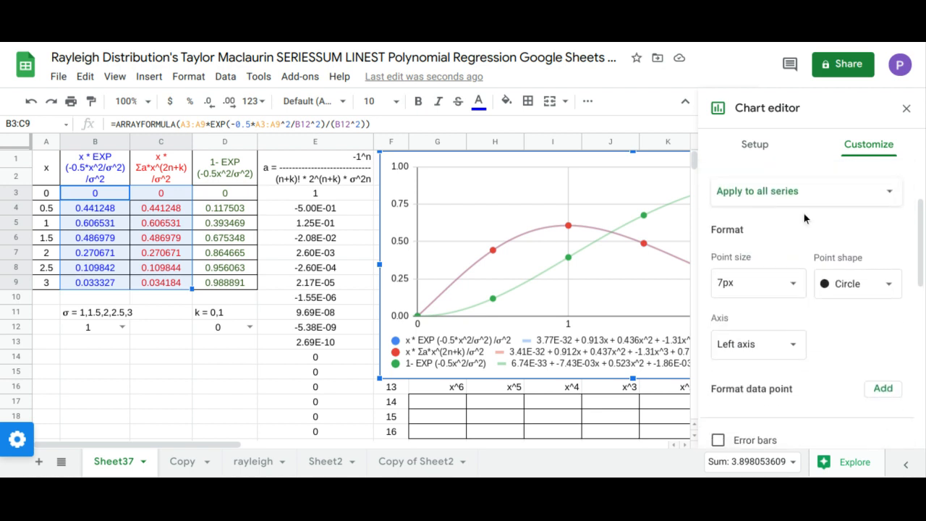
pyautogui.click(800, 284)
pyautogui.click(757, 407)
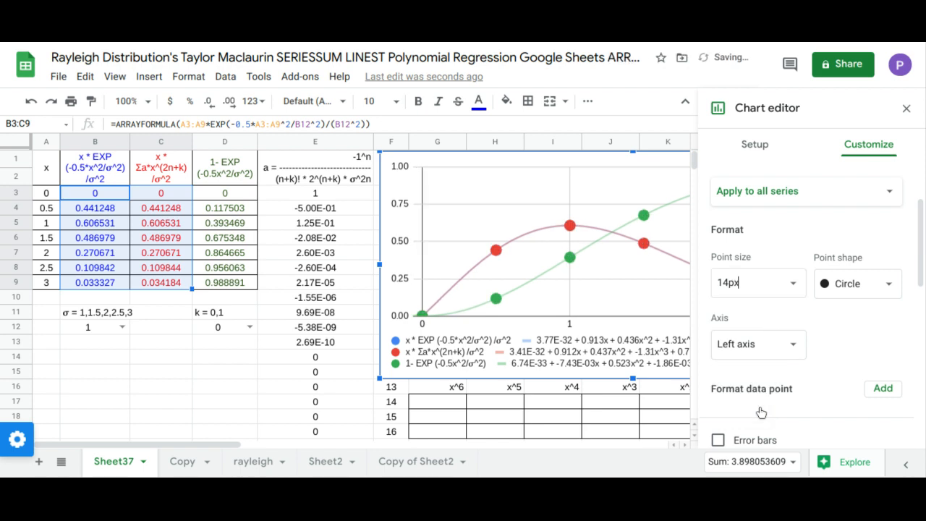
# Set the point size of the x * Σa*x^(2n+k) /σ^2 series to None
pyautogui.click(859, 198)
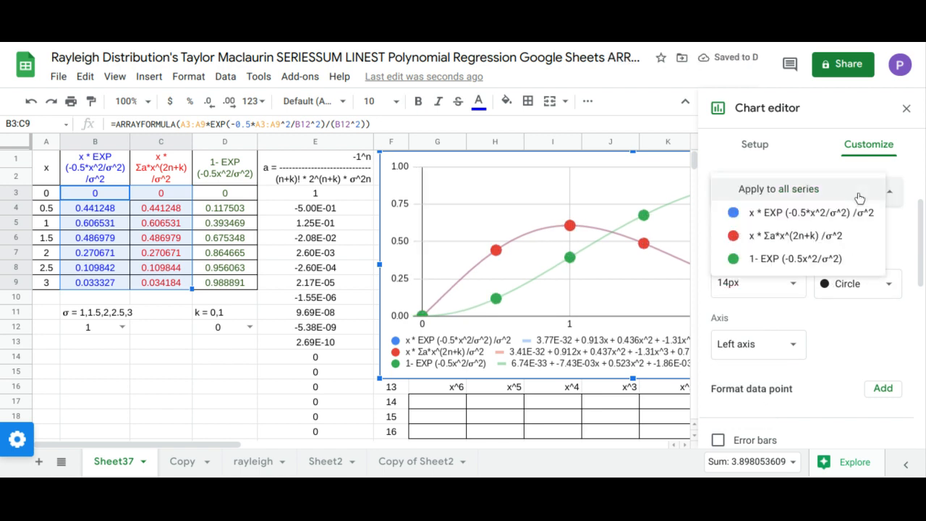
pyautogui.click(827, 236)
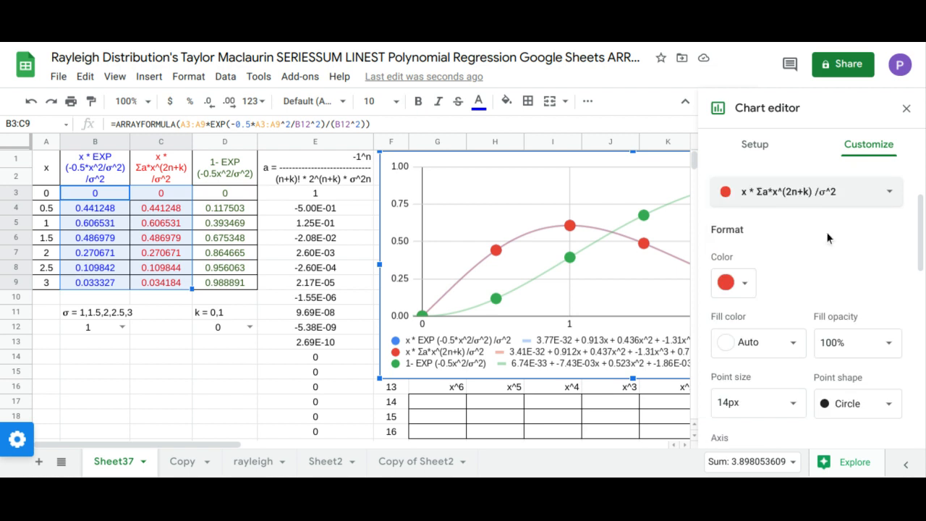
pyautogui.scroll(-2, 827, 238)
pyautogui.scroll(1, 828, 236)
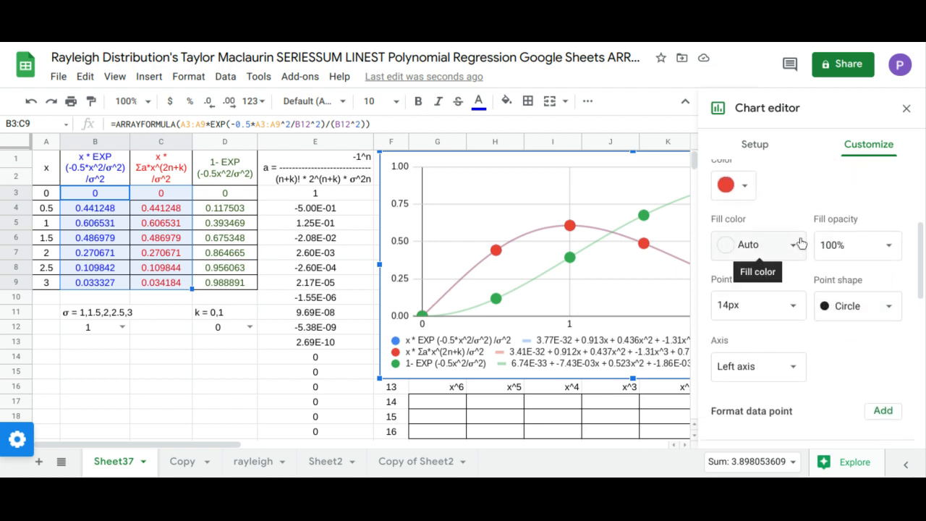
pyautogui.scroll(1, 800, 248)
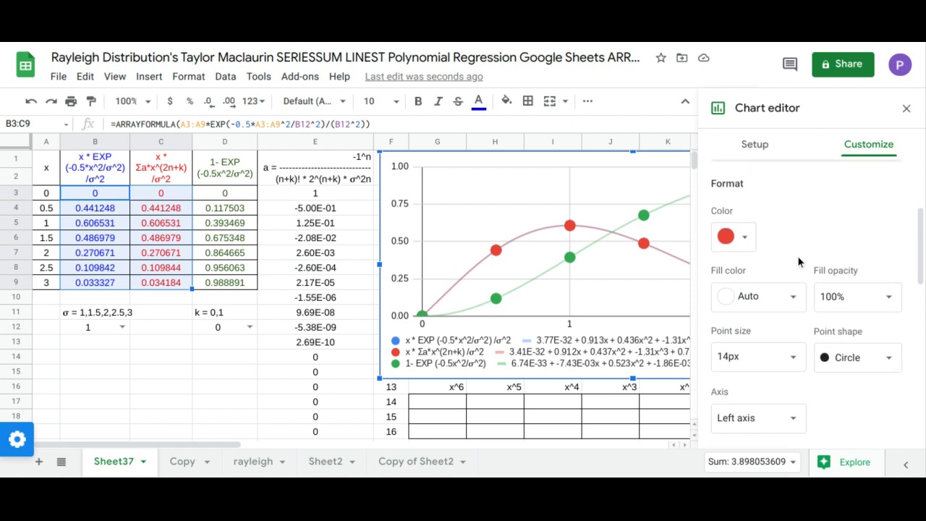
pyautogui.click(792, 365)
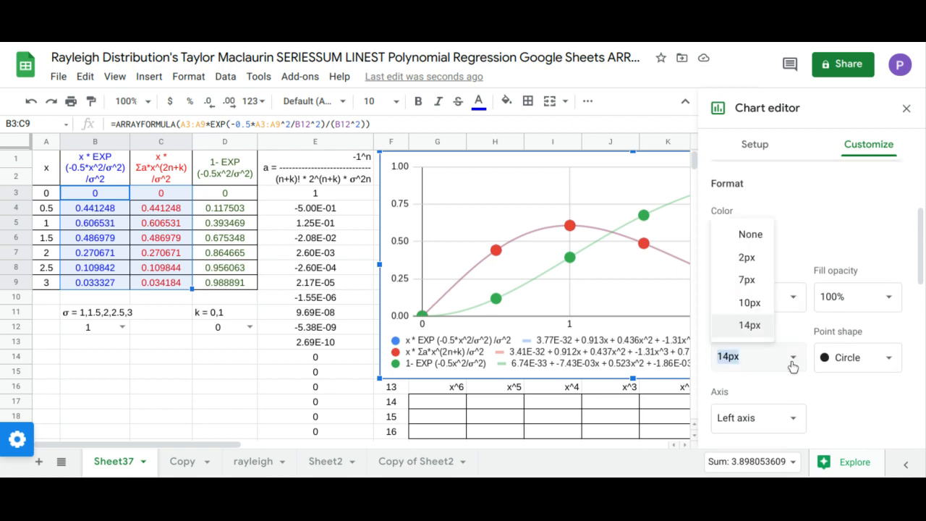
pyautogui.click(765, 235)
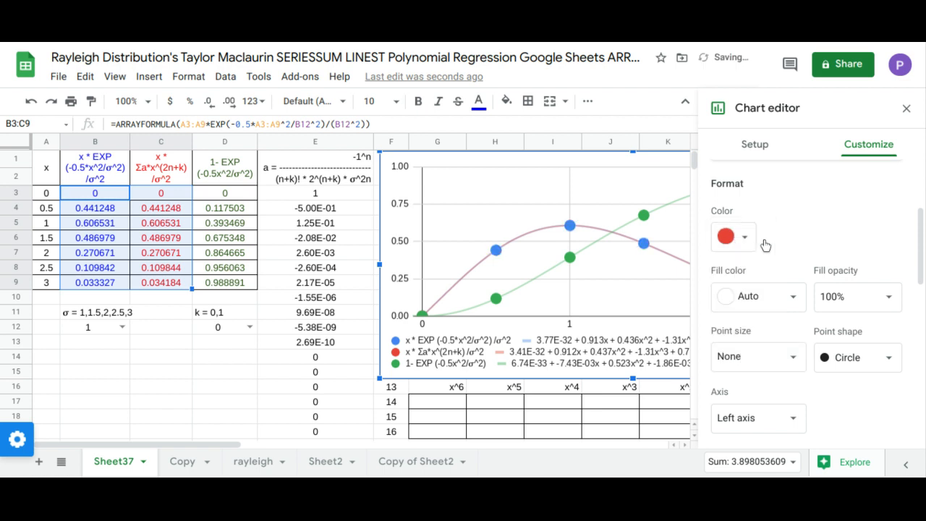
# Set the trendline thickness of the red x * Σa*x^(2n+k) /σ^2 series to 8px and close the chart editor
pyautogui.scroll(-3, 849, 239)
pyautogui.scroll(-3, 863, 248)
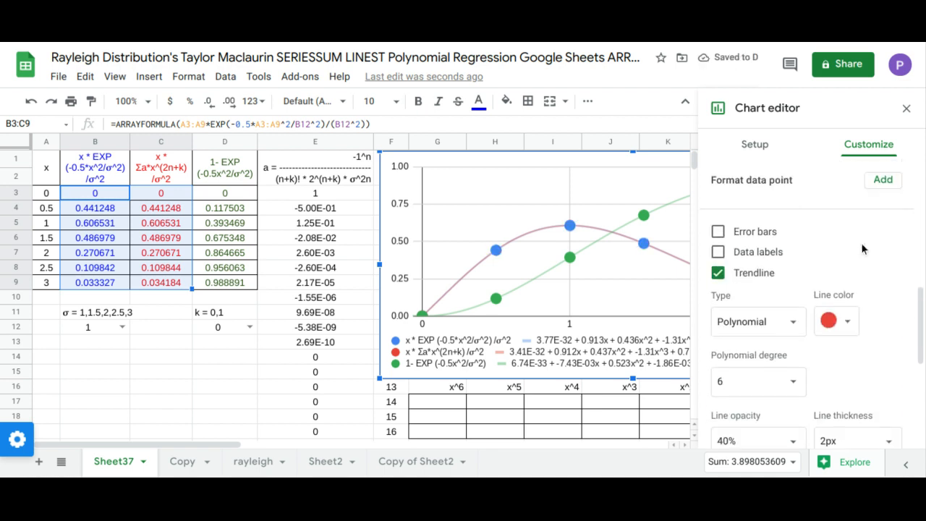
pyautogui.click(892, 321)
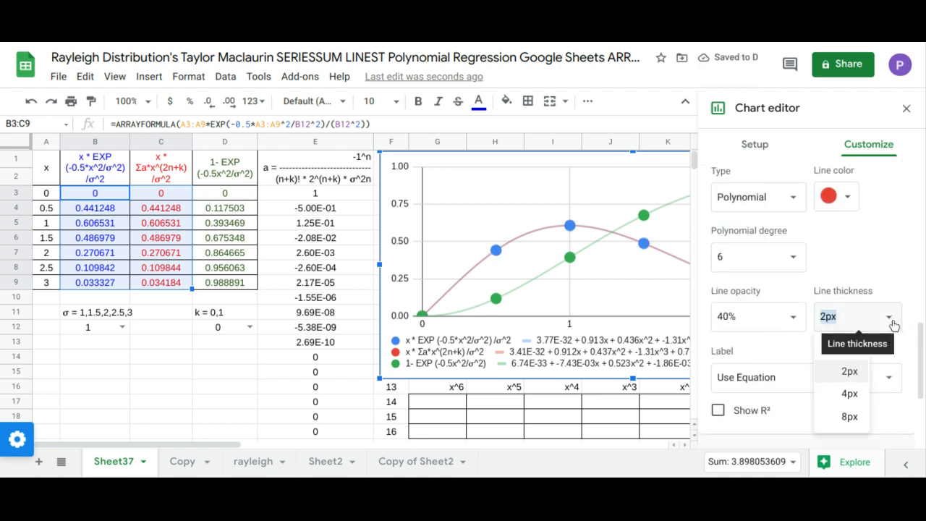
pyautogui.click(857, 416)
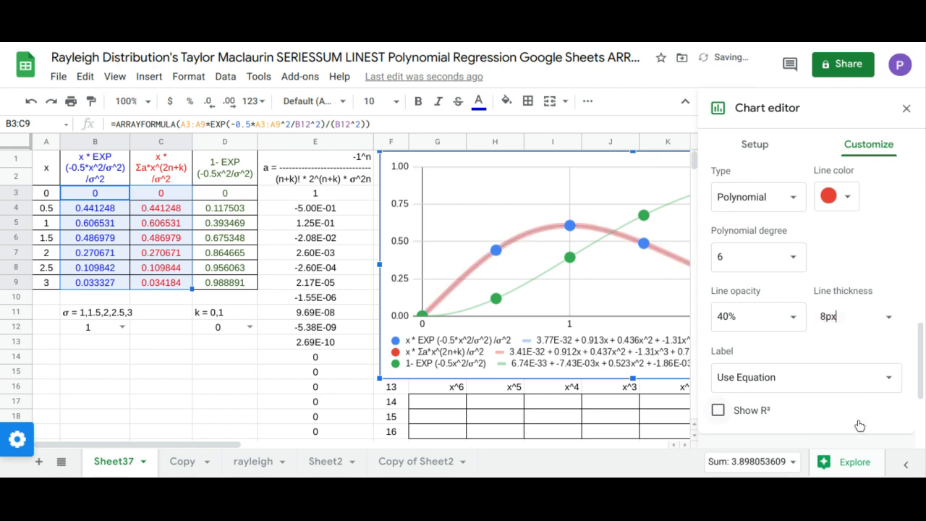
pyautogui.click(907, 108)
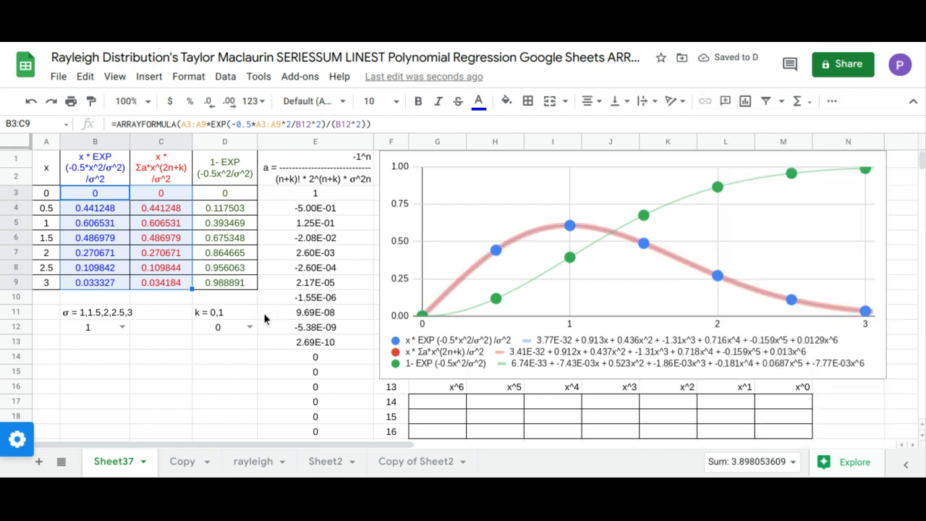
# Try the dropdown values by switching k to 1, choosing 1.5 for σ, and returning k to 0
pyautogui.click(250, 327)
pyautogui.click(236, 367)
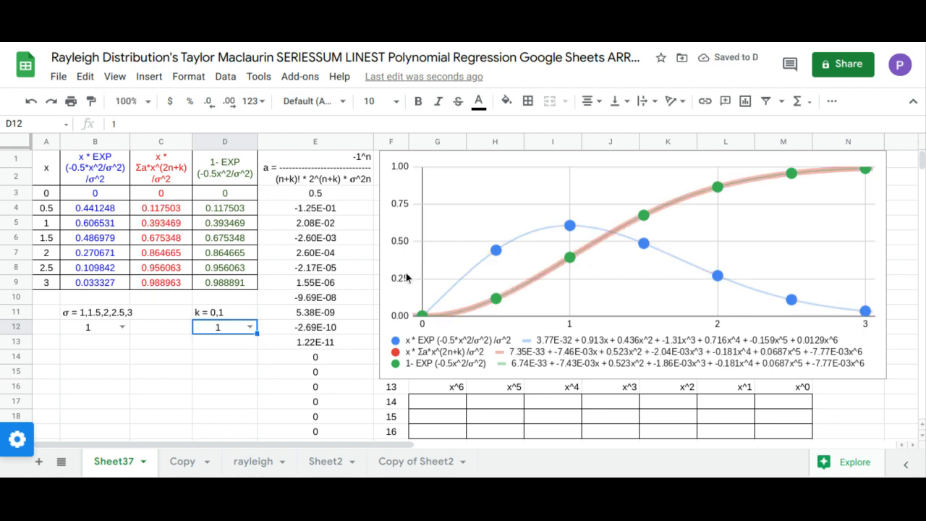
pyautogui.click(120, 327)
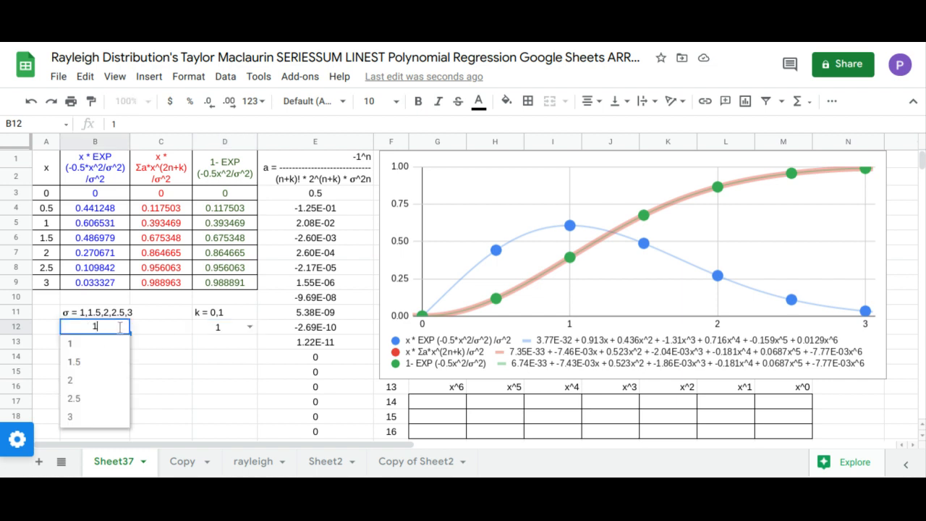
pyautogui.click(106, 364)
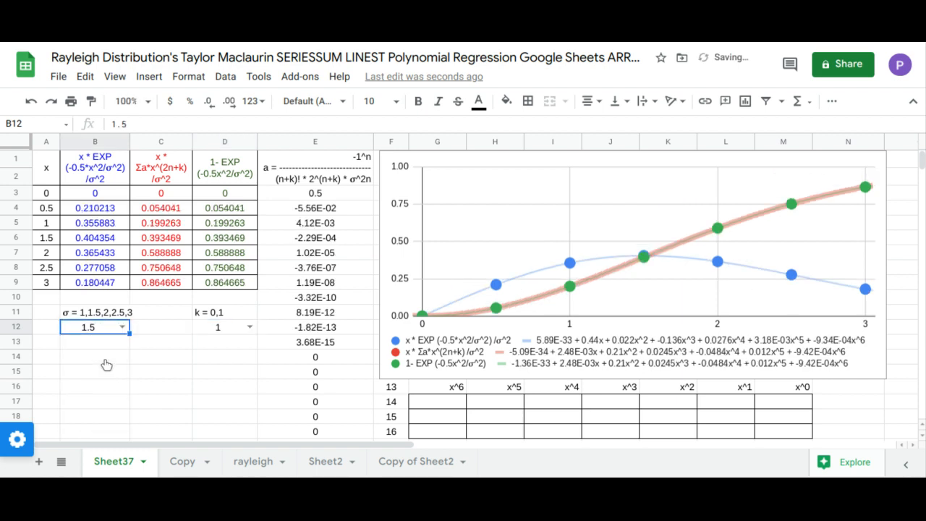
pyautogui.click(251, 327)
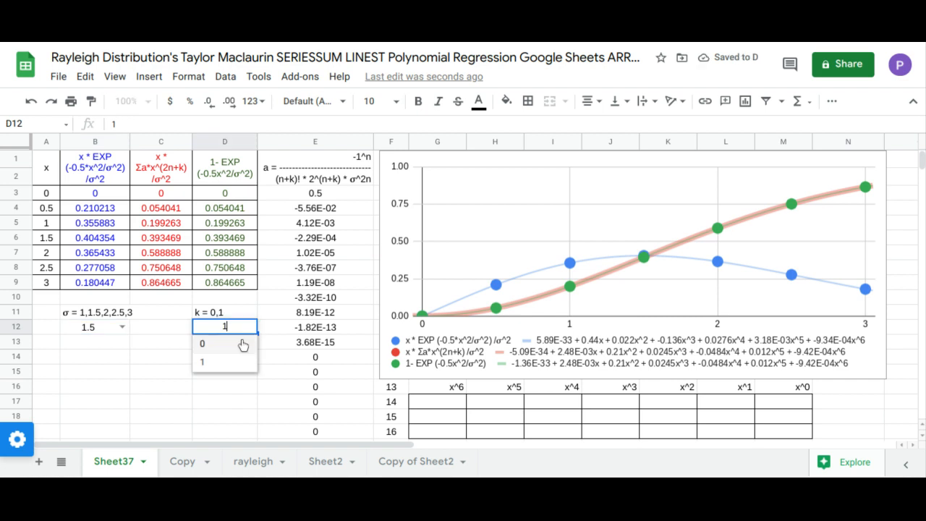
pyautogui.click(203, 344)
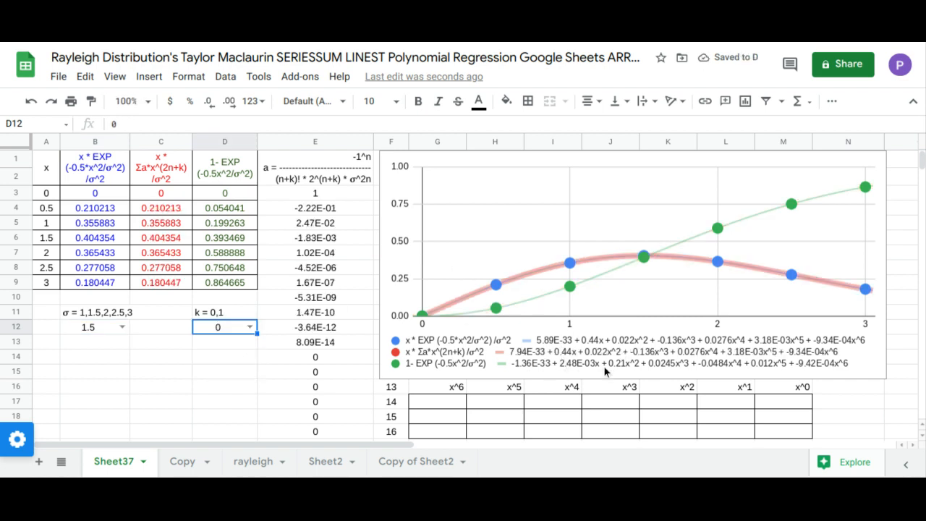
# Set the number format of the chart's vertical axis to None and close the chart editor
pyautogui.click(400, 290)
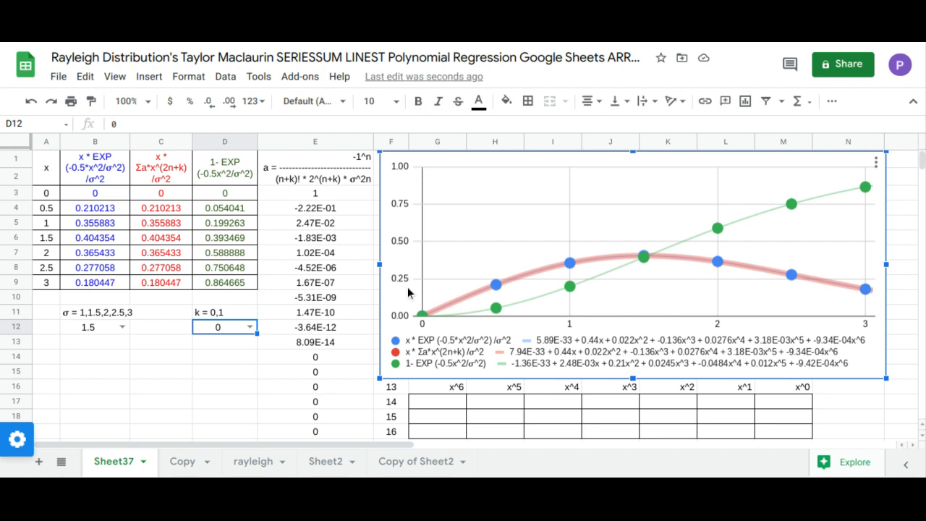
pyautogui.click(876, 162)
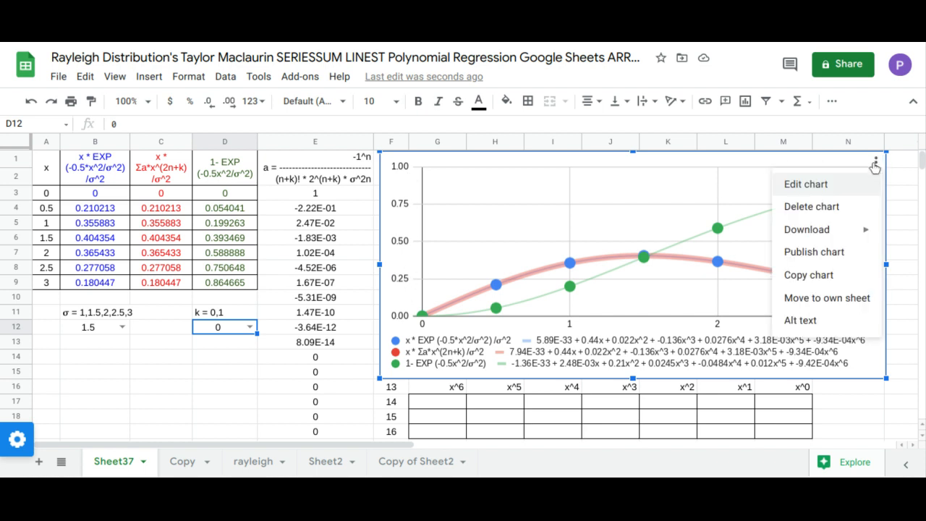
pyautogui.click(851, 186)
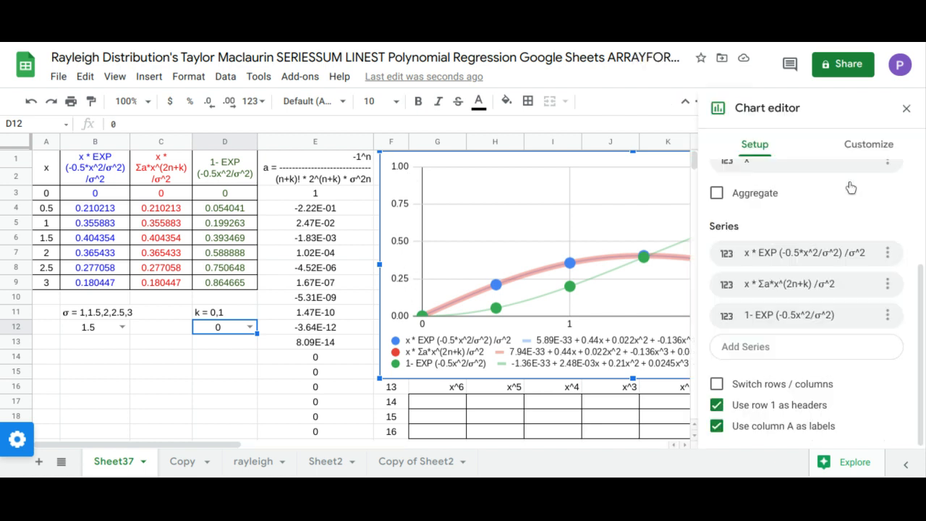
pyautogui.click(862, 148)
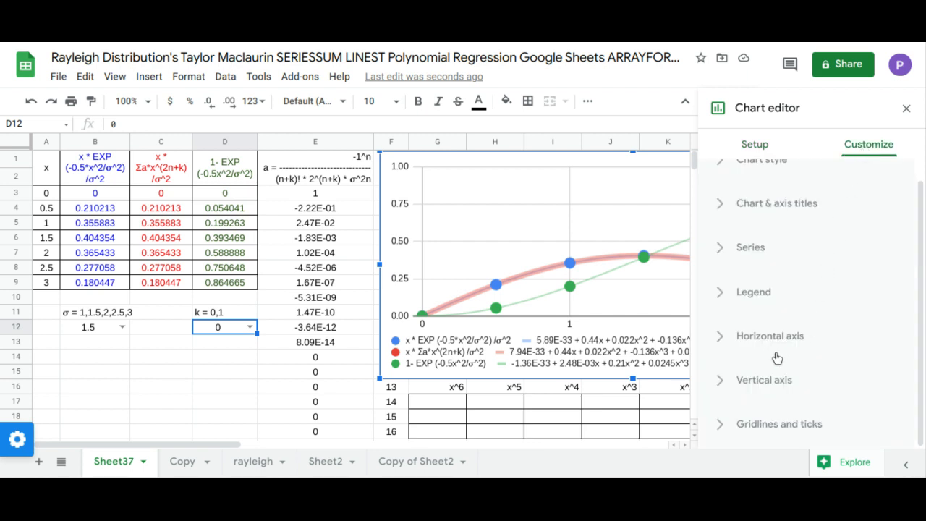
pyautogui.click(771, 381)
pyautogui.scroll(-5, 818, 291)
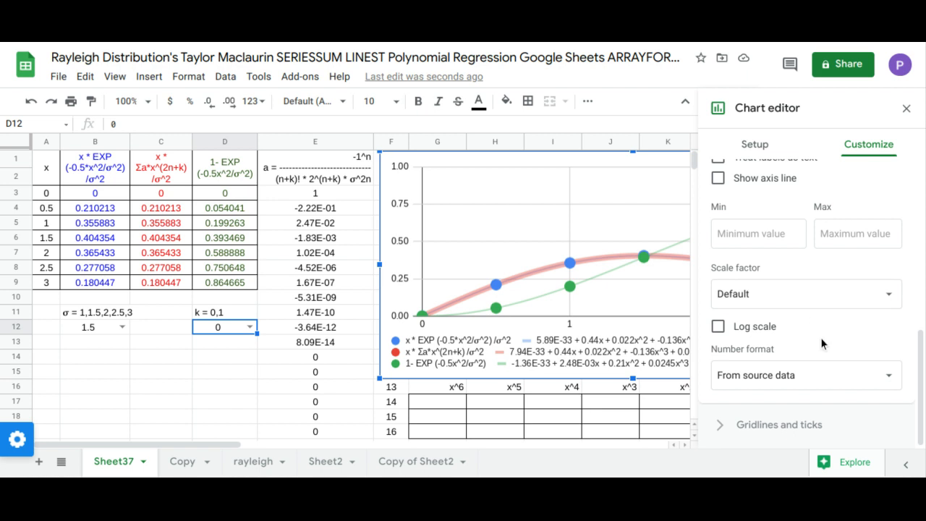
pyautogui.click(832, 374)
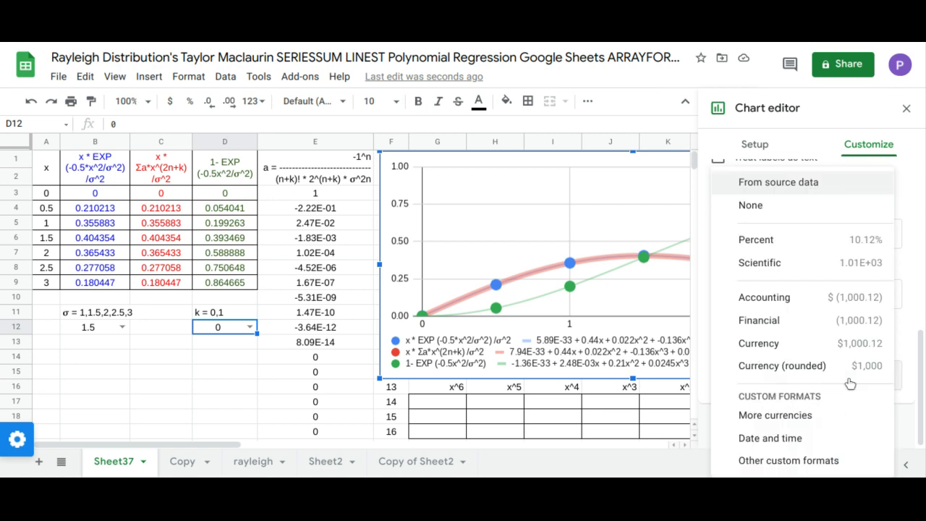
pyautogui.click(847, 215)
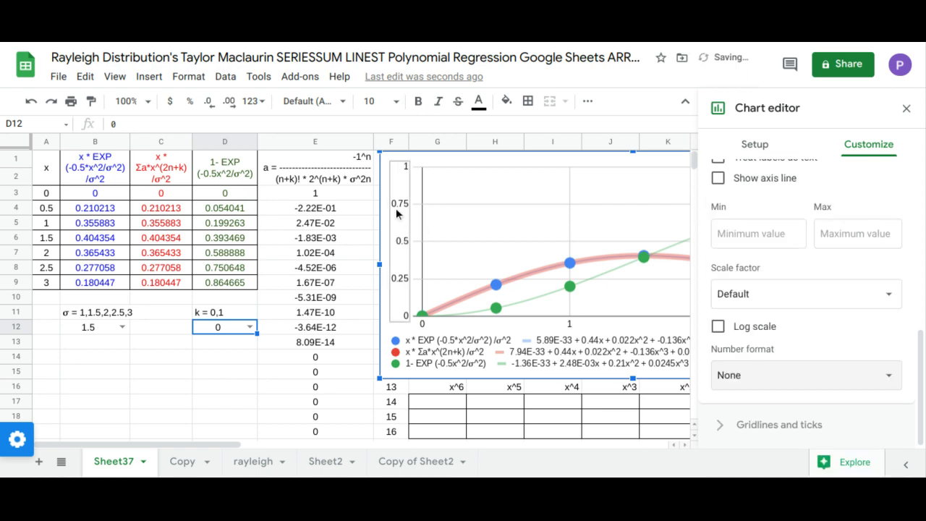
pyautogui.click(906, 109)
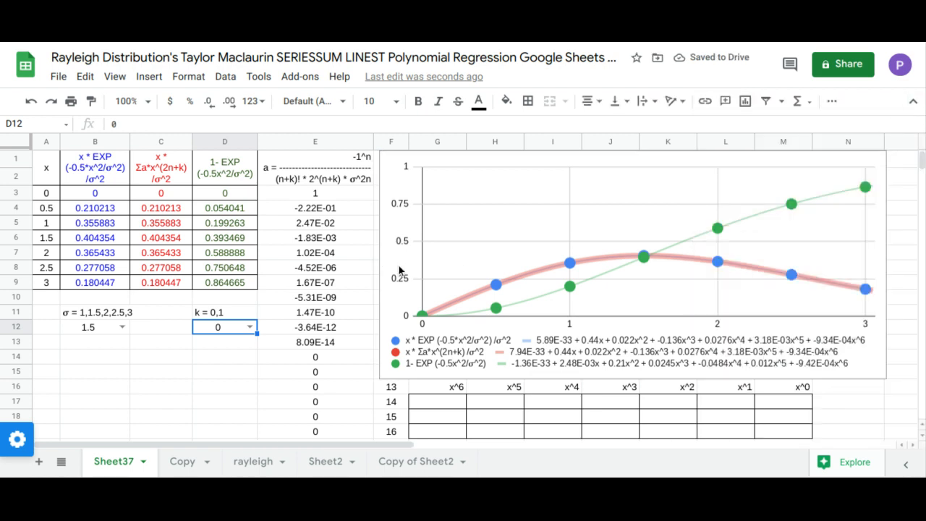
# Move the chart right so it starts at column N and uncovers the tables in columns G to M
pyautogui.click(569, 262)
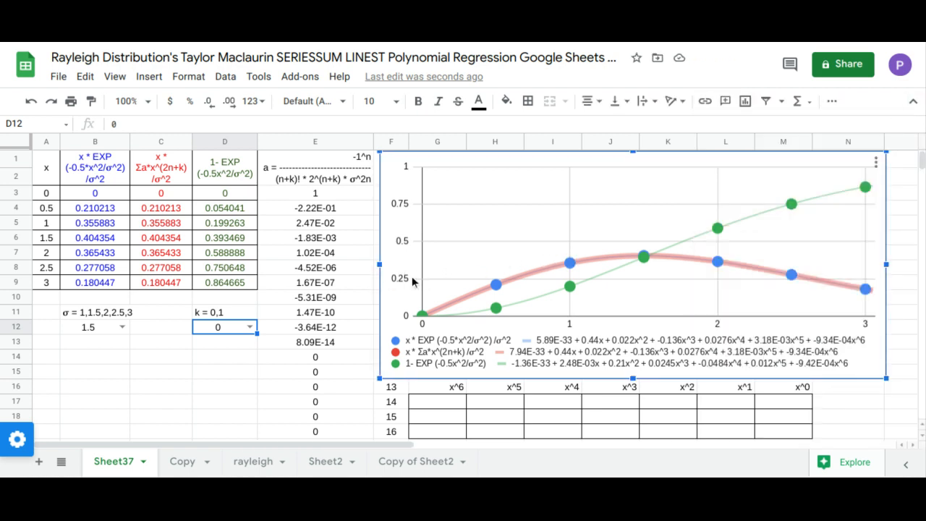
pyautogui.moveTo(726, 280); pyautogui.dragTo(738, 277)
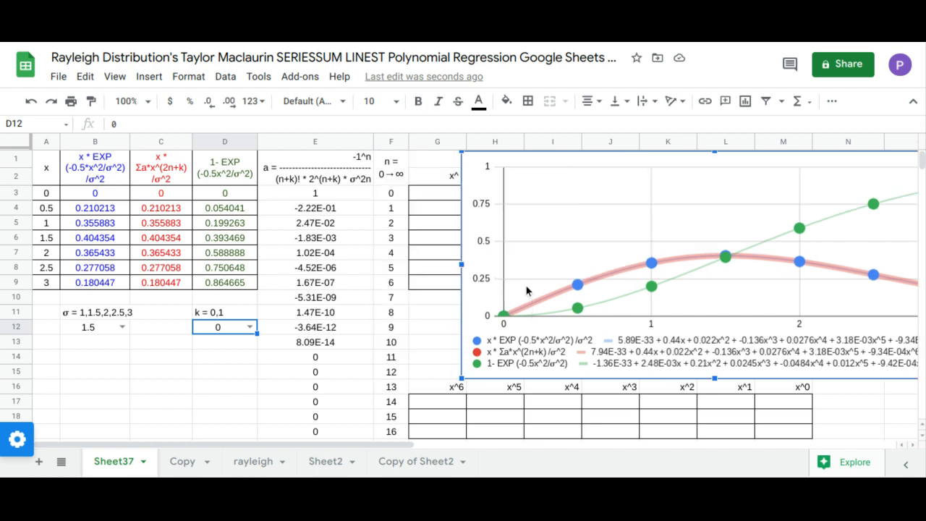
pyautogui.moveTo(527, 290); pyautogui.dragTo(487, 273)
pyautogui.moveTo(651, 286); pyautogui.dragTo(919, 275)
# Enter =TRANSPOSE(F3:F9) in G1 to lay out the exponents across row 1
pyautogui.click(452, 163)
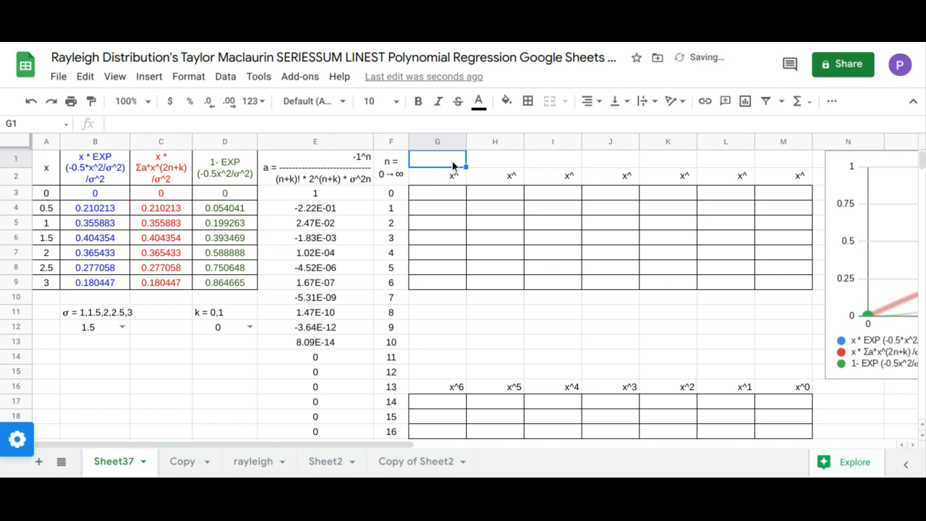
pyautogui.write('=TRANSPOSE(')
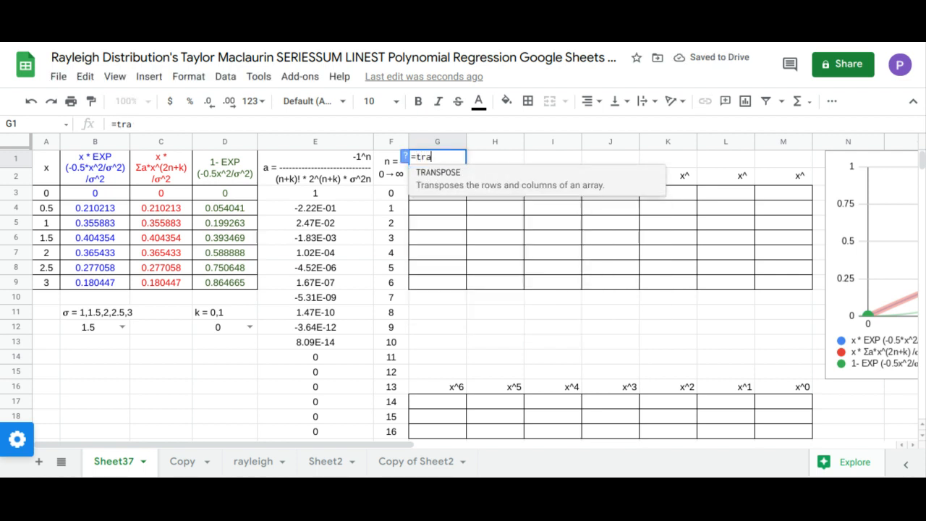
pyautogui.moveTo(403, 187); pyautogui.dragTo(405, 284)
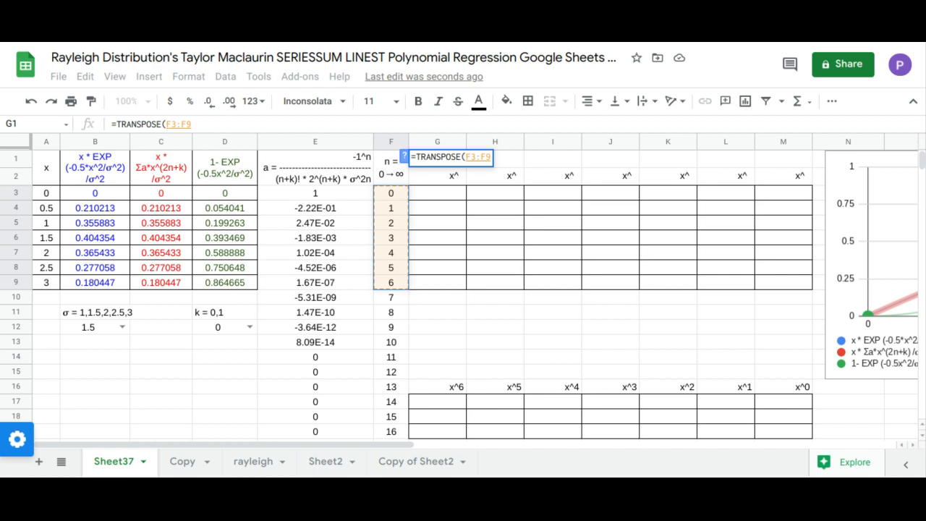
pyautogui.press('Return')
# Enter =ARRAYFORMULA(ARRAYFORMULA(A3:A9)^G1:M1) in G3 to fill the table with powers of x
pyautogui.click(431, 203)
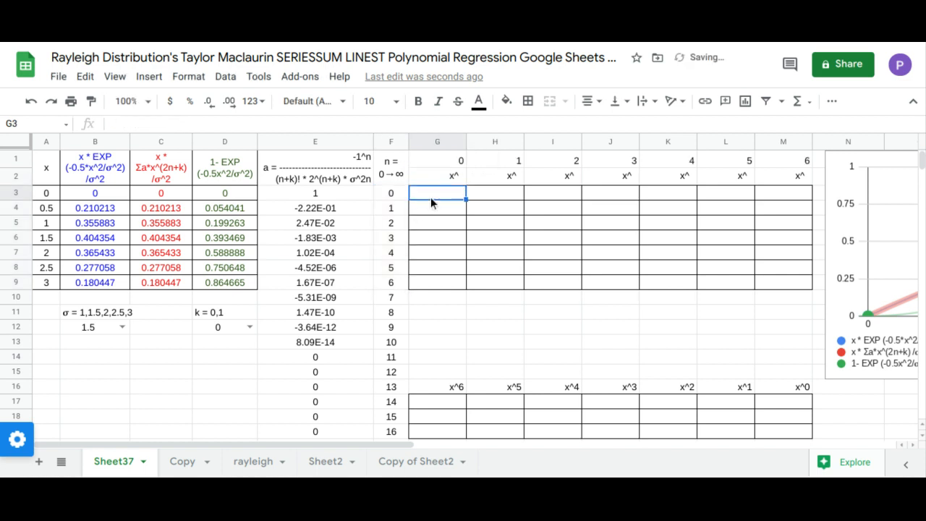
pyautogui.write('=arr')
pyautogui.press('Tab')
pyautogui.write('ar')
pyautogui.press('Tab')
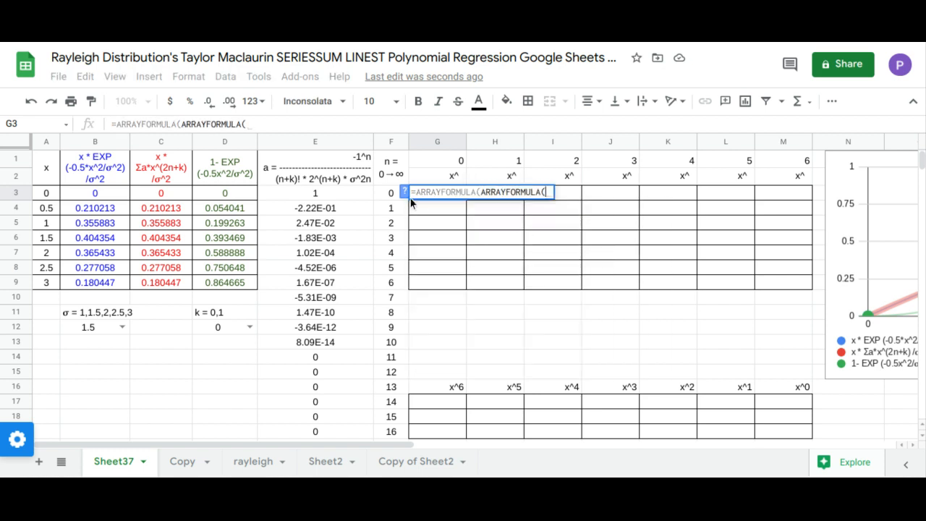
pyautogui.moveTo(57, 196); pyautogui.dragTo(57, 283)
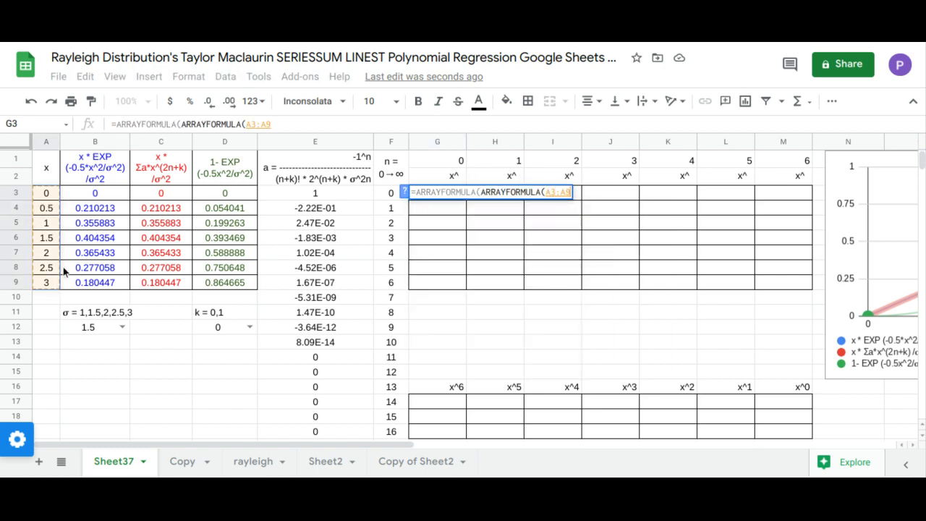
pyautogui.write(')^')
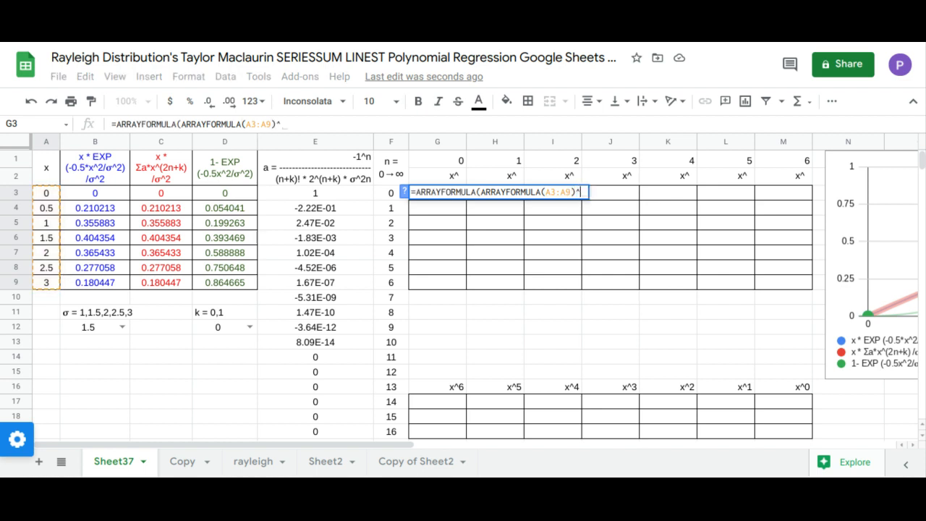
pyautogui.moveTo(448, 165); pyautogui.dragTo(760, 161)
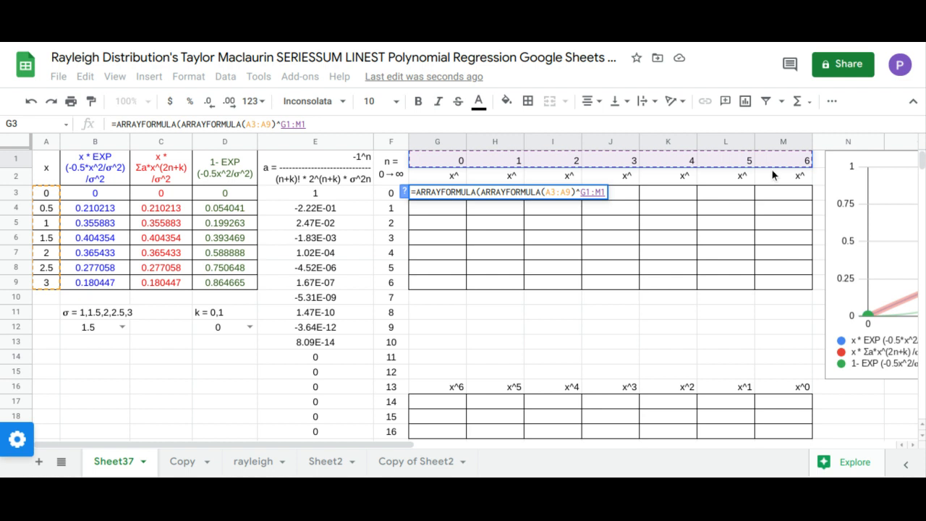
pyautogui.press('Return')
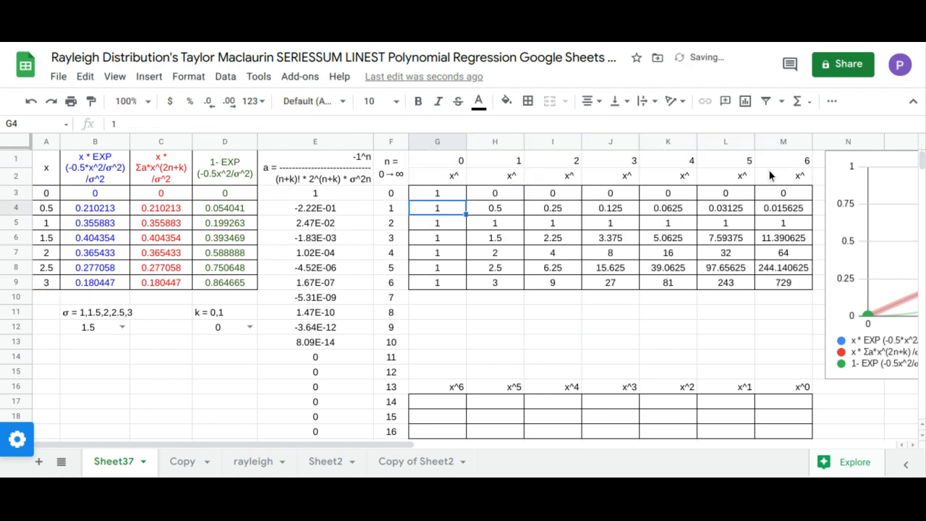
# Enter =LINEST(B3:B9,H3:M9) in G17 to compute the polynomial coefficients of the column B series
pyautogui.click(436, 404)
pyautogui.write('=LINEST(')
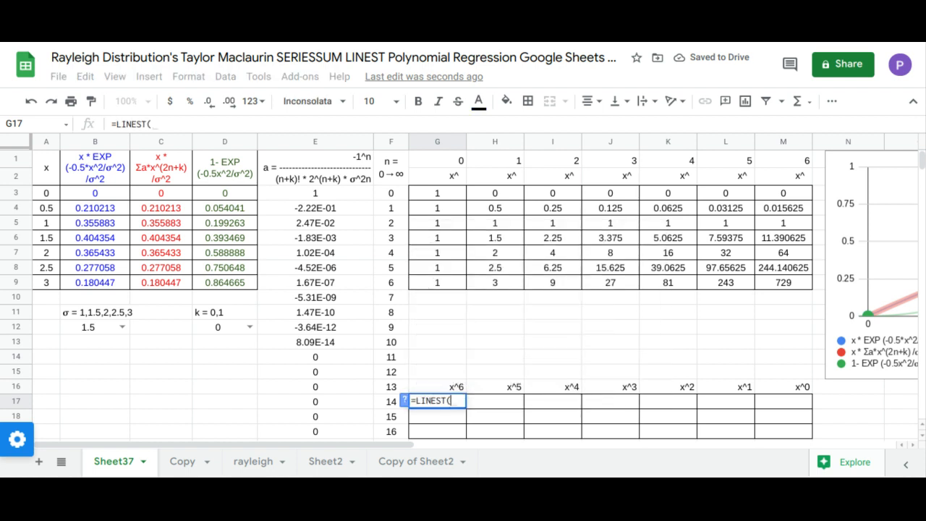
pyautogui.moveTo(120, 196); pyautogui.dragTo(116, 284)
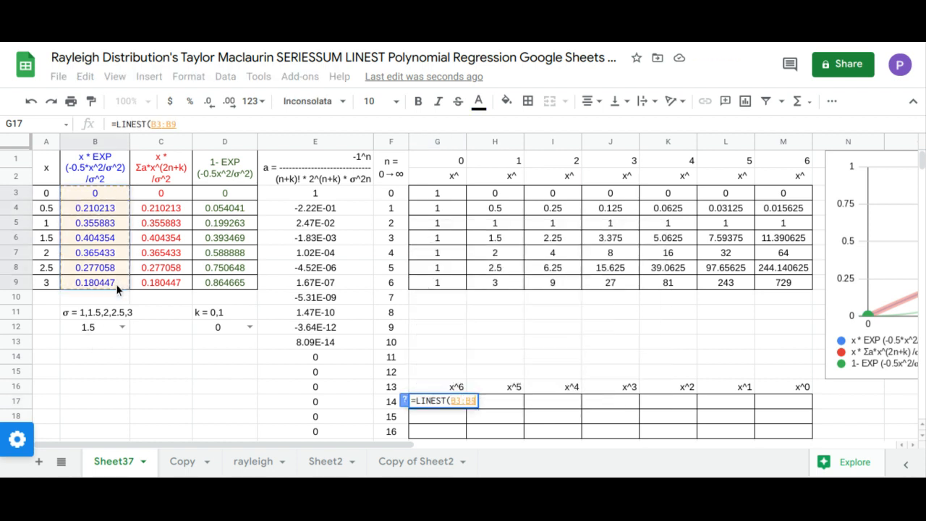
pyautogui.write(',')
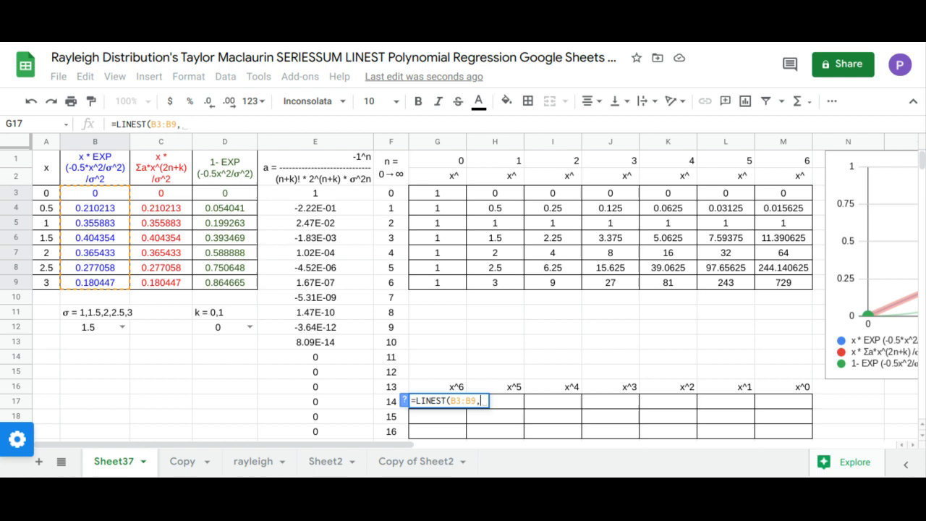
pyautogui.moveTo(495, 194); pyautogui.dragTo(809, 299)
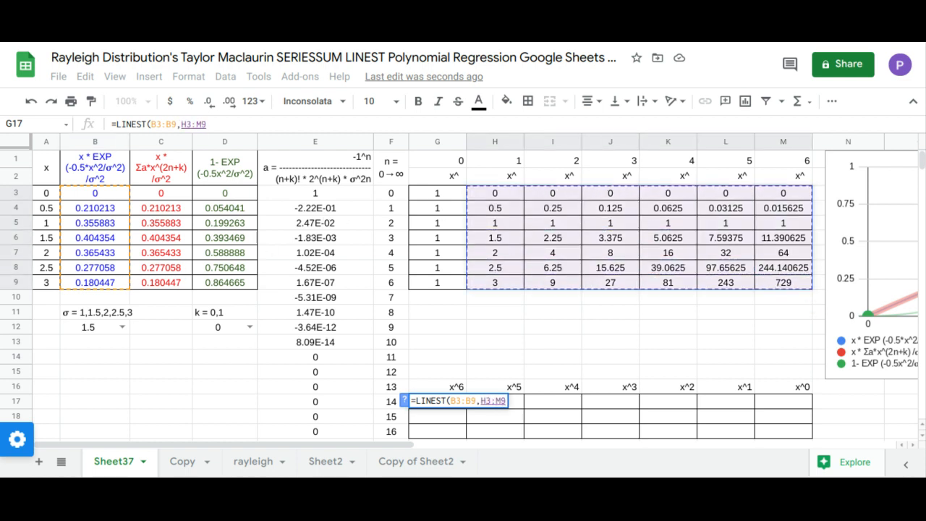
pyautogui.press('Return')
# Enter =LINEST(C3:C9,H3:M9) in G18 to compute the polynomial coefficients of the column C series
pyautogui.write('=')
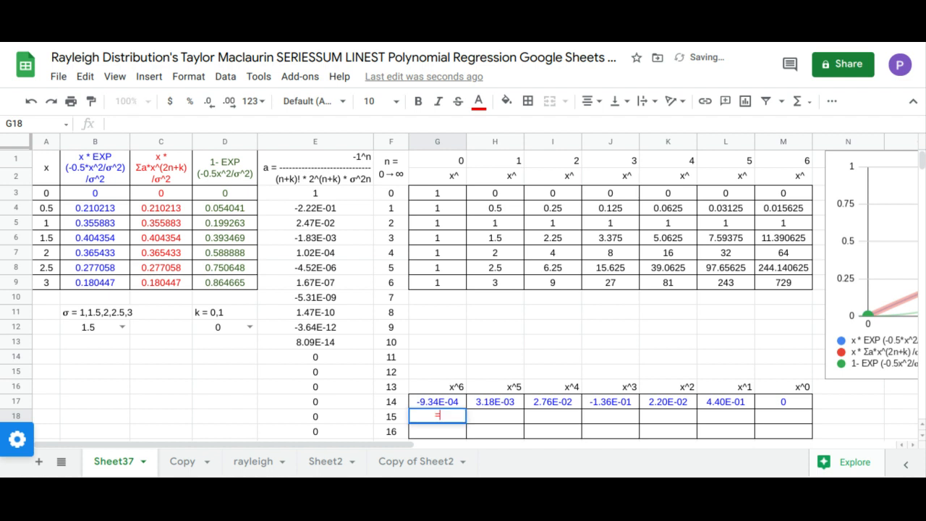
pyautogui.write('LINEST(')
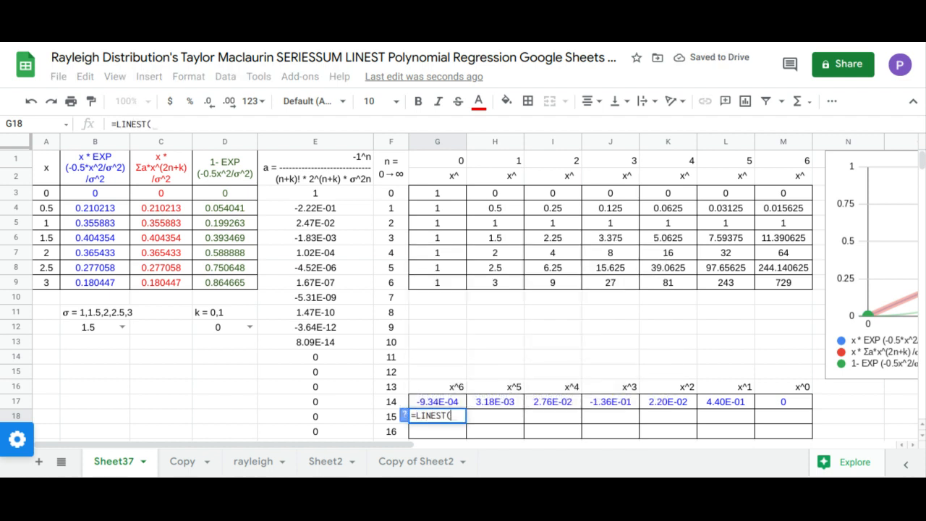
pyautogui.moveTo(160, 195); pyautogui.dragTo(174, 287)
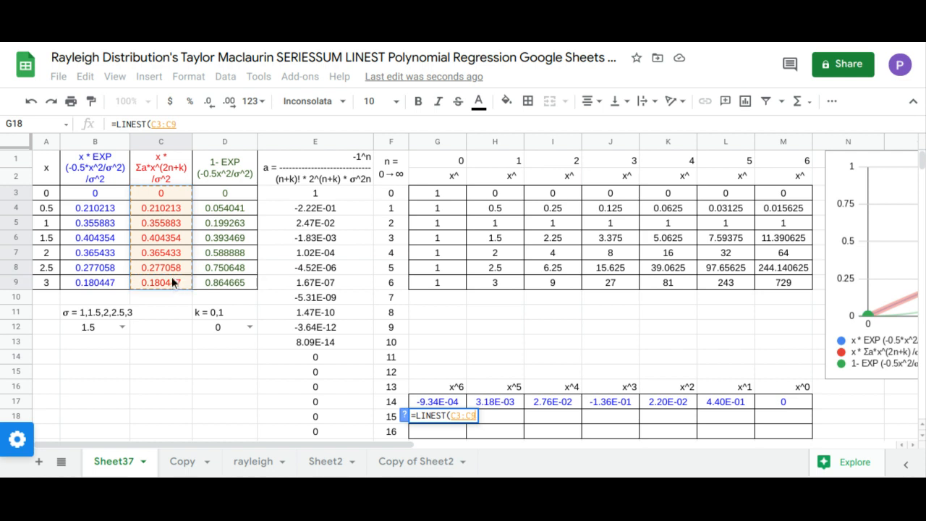
pyautogui.write(',')
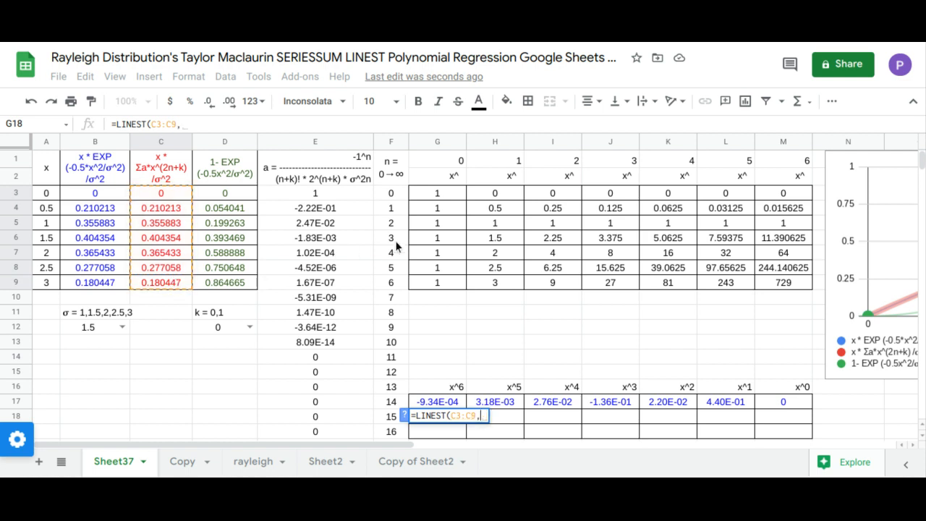
pyautogui.moveTo(501, 197); pyautogui.dragTo(793, 279)
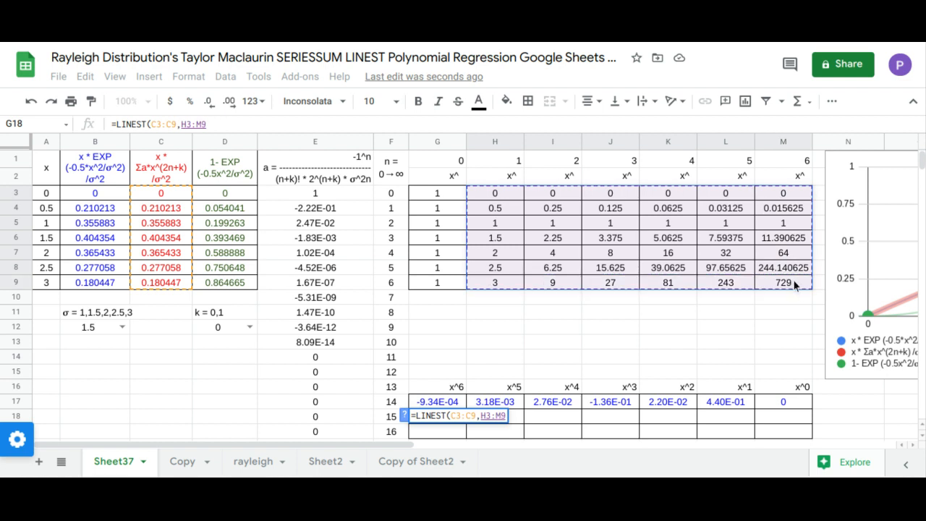
pyautogui.press('Return')
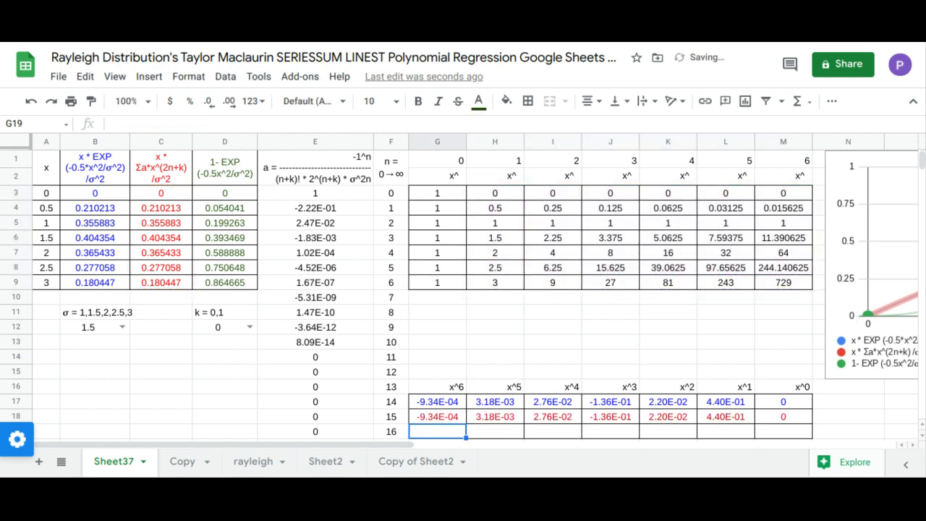
# Enter =LINEST(D3:D9,H3:M9) in G19 to compute the polynomial coefficients of the column D series
pyautogui.write('=LINEST(')
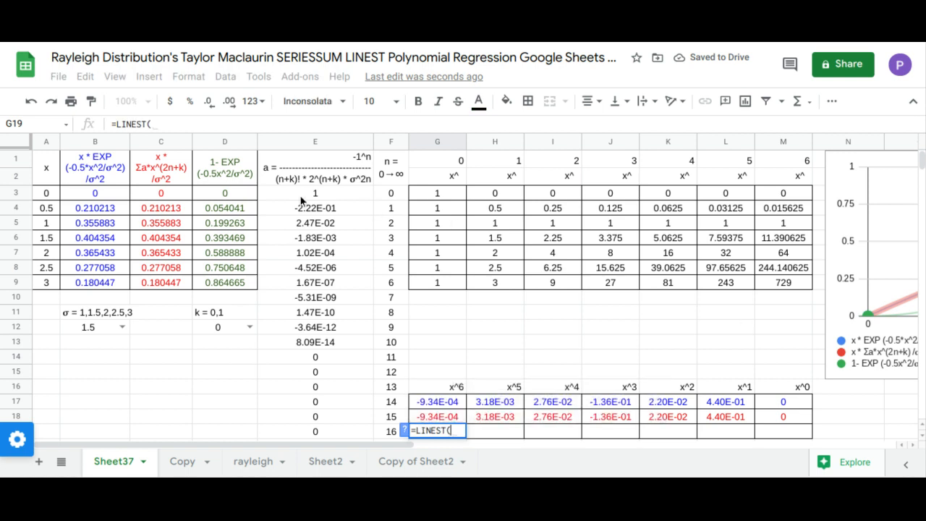
pyautogui.moveTo(217, 199); pyautogui.dragTo(232, 281)
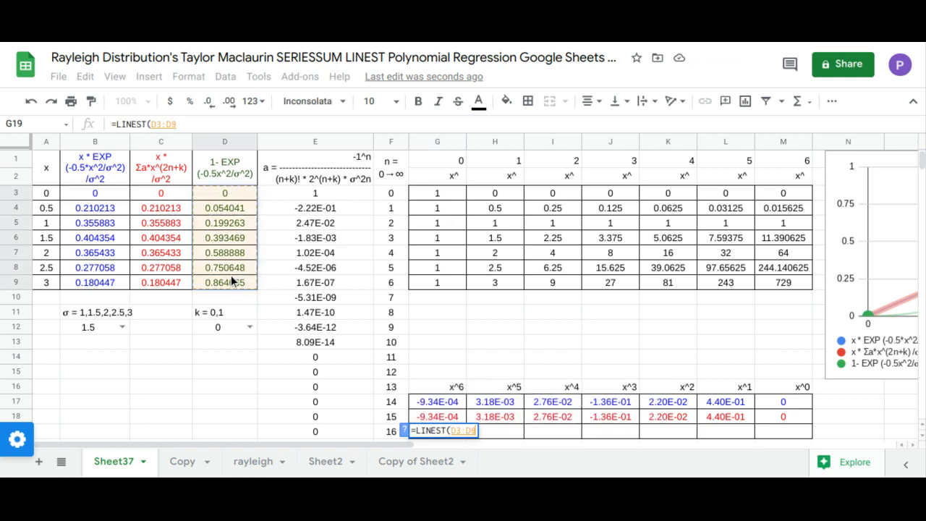
pyautogui.write(',')
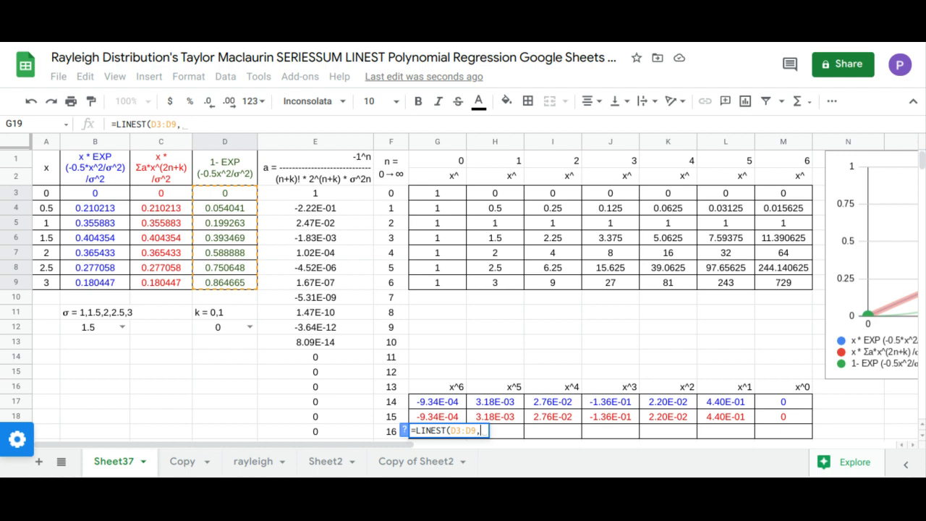
pyautogui.moveTo(514, 198); pyautogui.dragTo(783, 289)
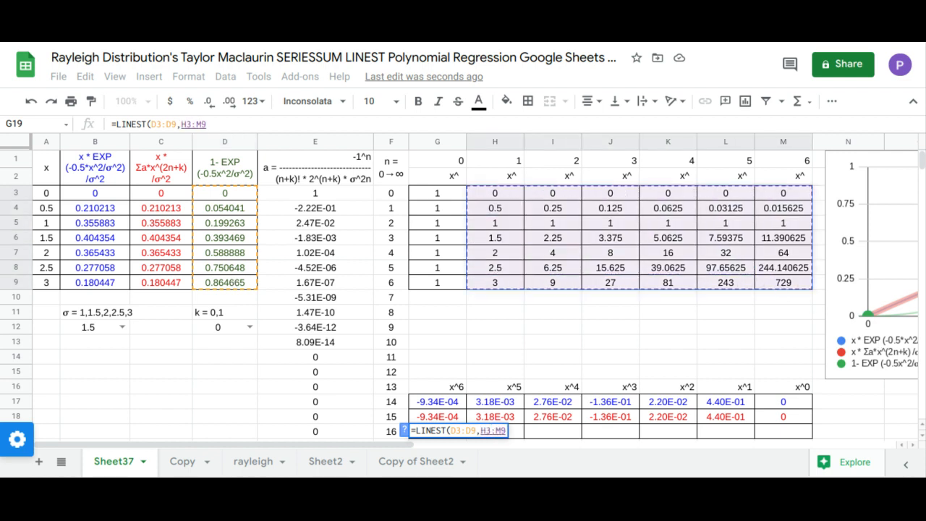
pyautogui.press('Return')
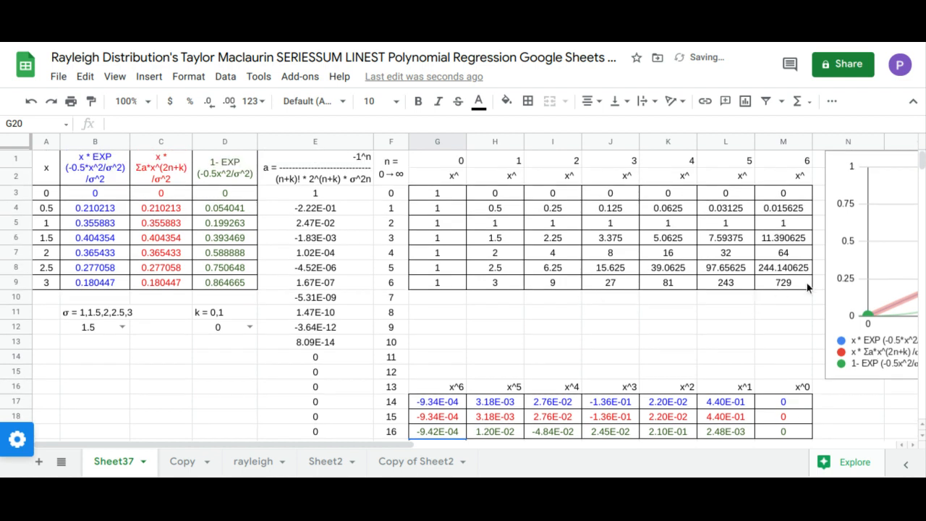
# Move the chart back over columns F to N above the coefficient table and widen it slightly
pyautogui.click(844, 283)
pyautogui.moveTo(844, 281); pyautogui.dragTo(402, 287)
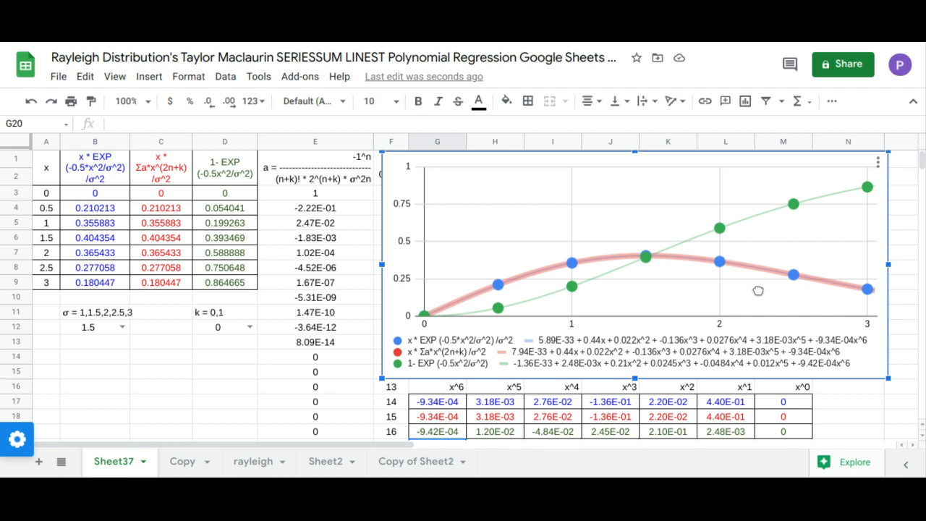
pyautogui.moveTo(890, 265); pyautogui.dragTo(895, 266)
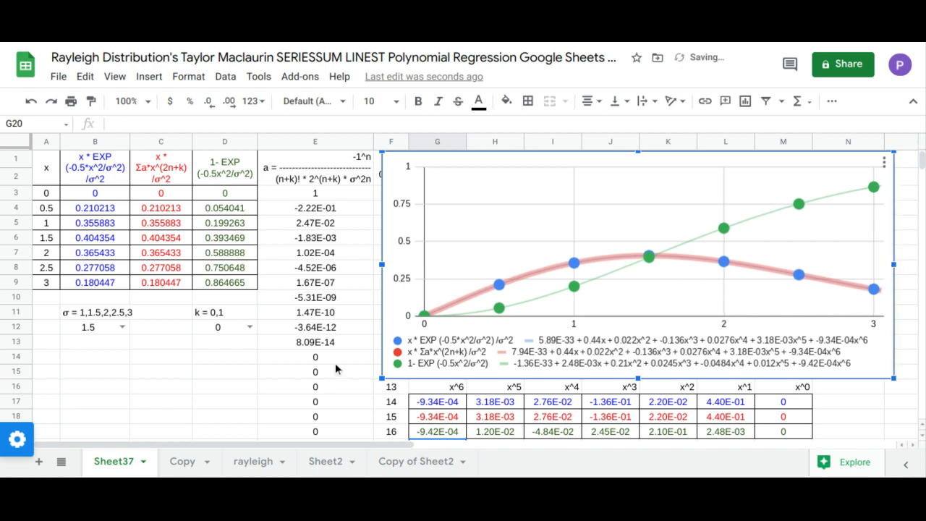
# Set σ in B12 to 1 and k in D12 to 1
pyautogui.click(121, 327)
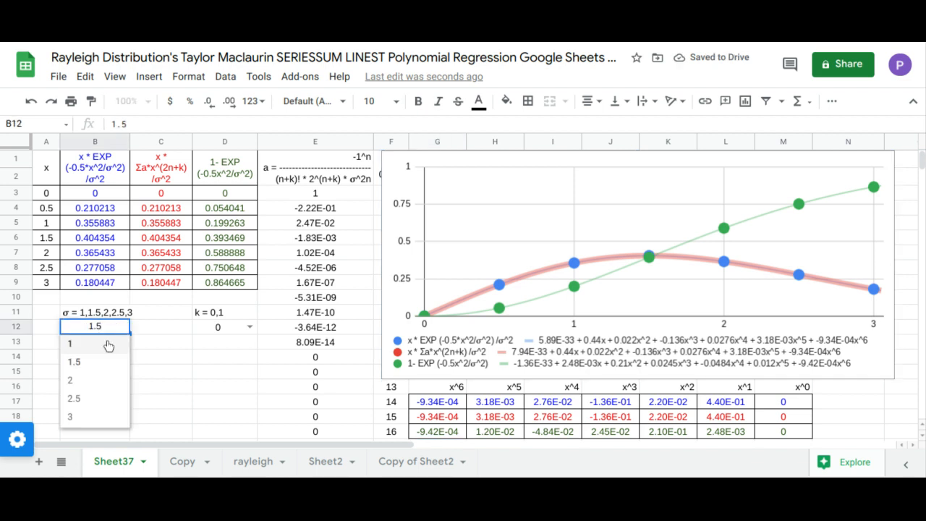
pyautogui.click(108, 344)
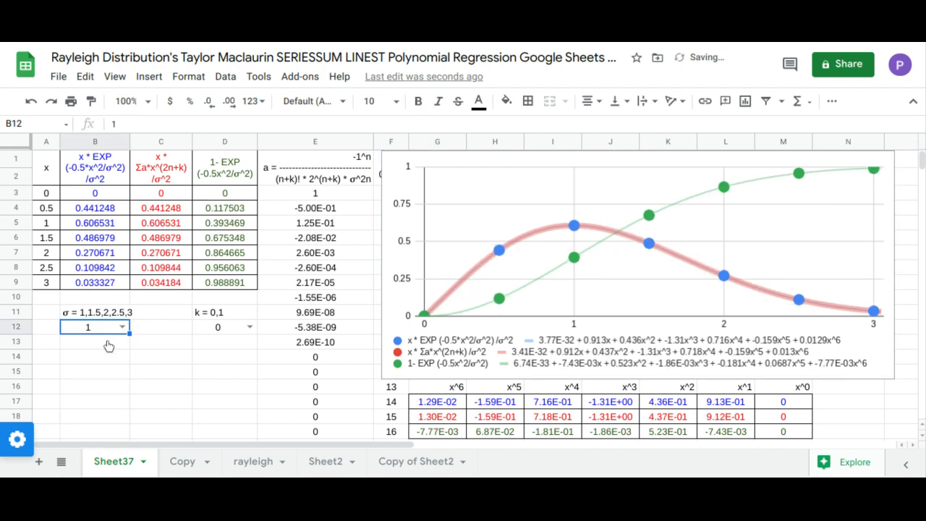
pyautogui.click(250, 327)
pyautogui.click(237, 348)
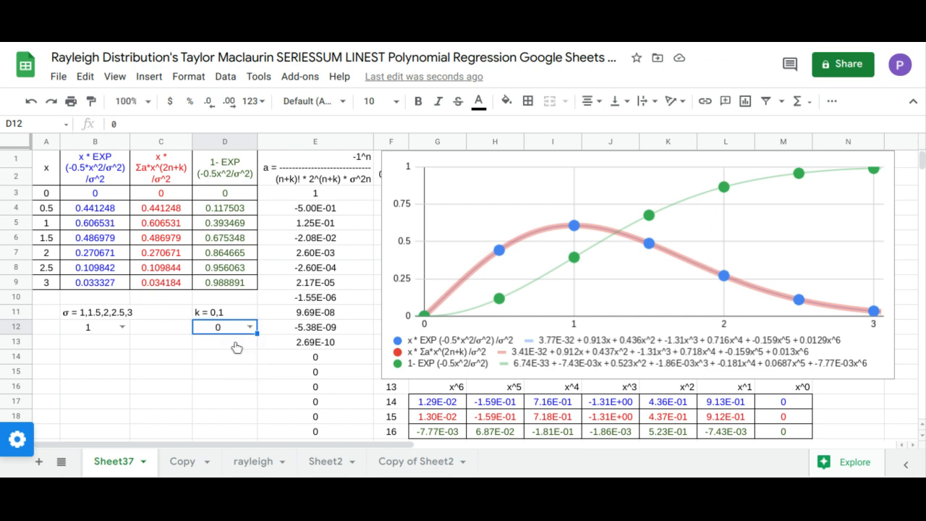
pyautogui.click(246, 329)
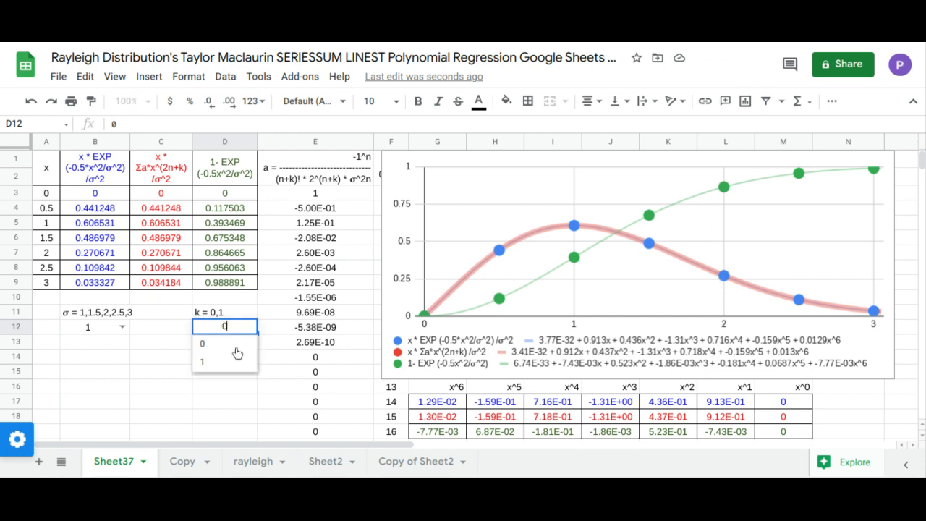
pyautogui.click(234, 367)
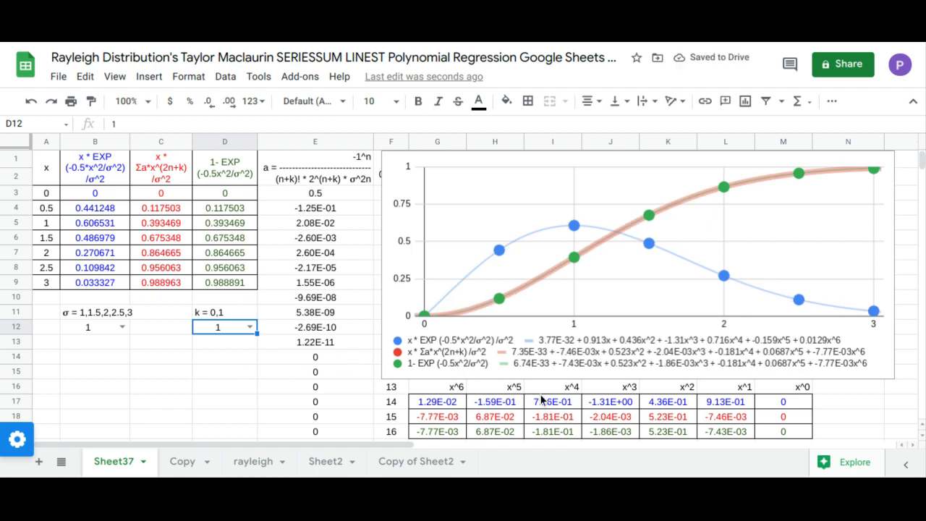
# Compare the LINEST coefficients in G17:M19, from x^0 through x^6, with the trendline equations in the chart legend
pyautogui.moveTo(782, 407); pyautogui.dragTo(783, 434)
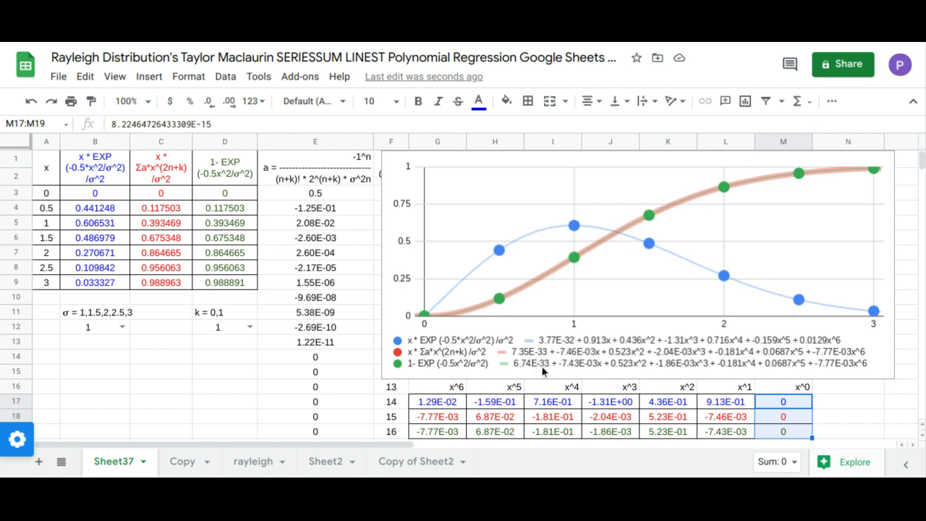
pyautogui.moveTo(741, 434); pyautogui.dragTo(726, 403)
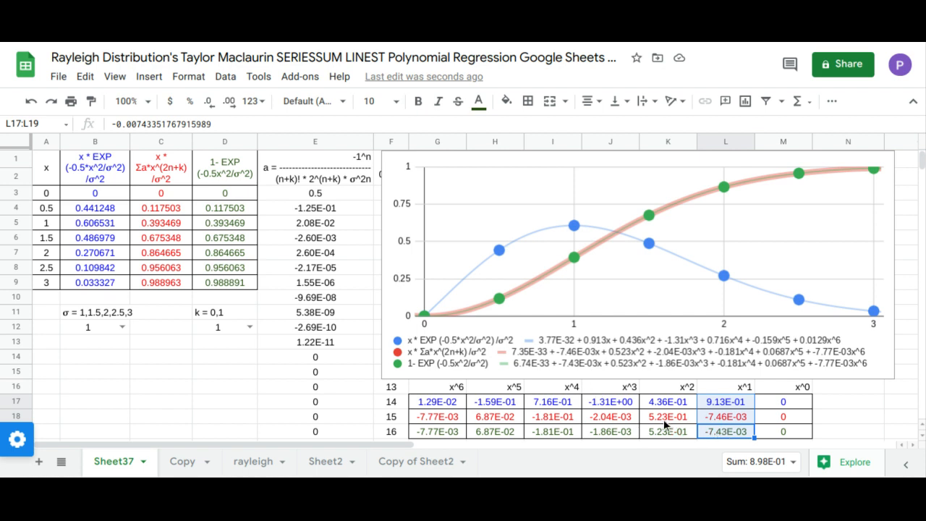
pyautogui.moveTo(668, 405); pyautogui.dragTo(674, 435)
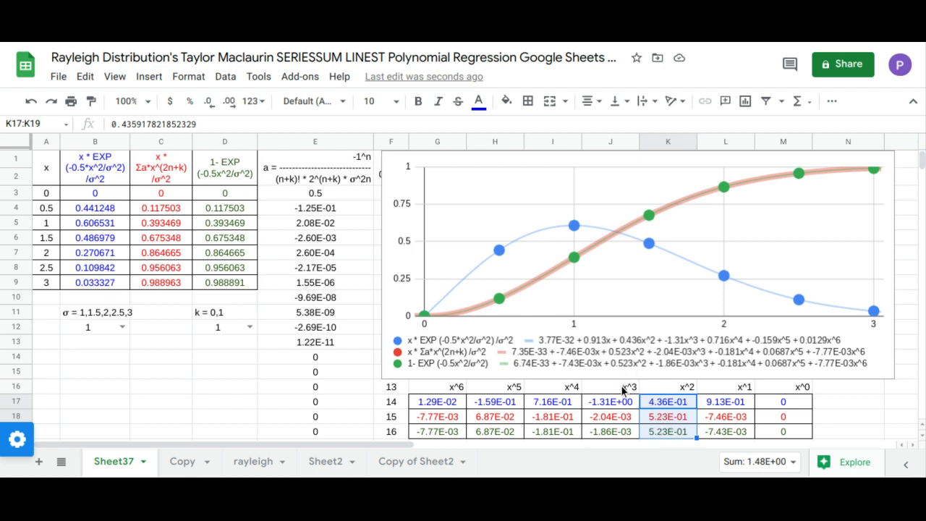
pyautogui.moveTo(621, 404); pyautogui.dragTo(627, 435)
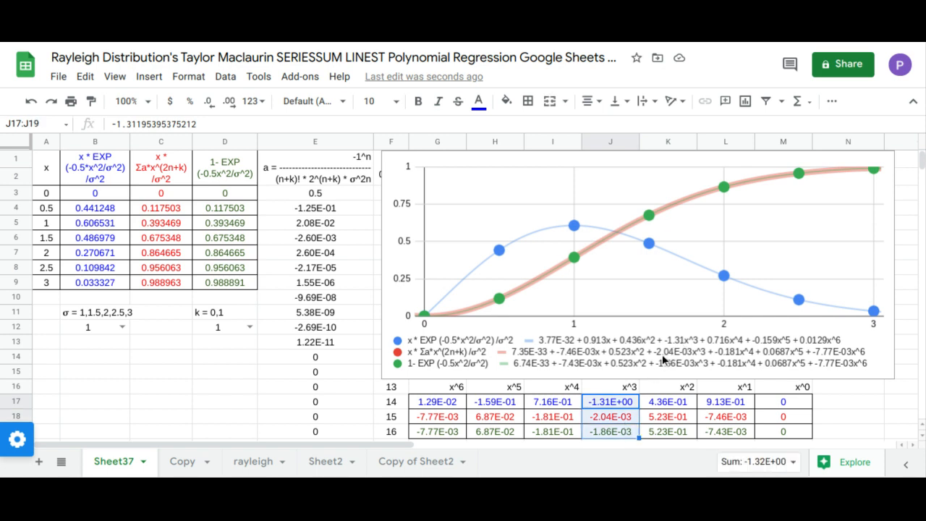
pyautogui.click(616, 434)
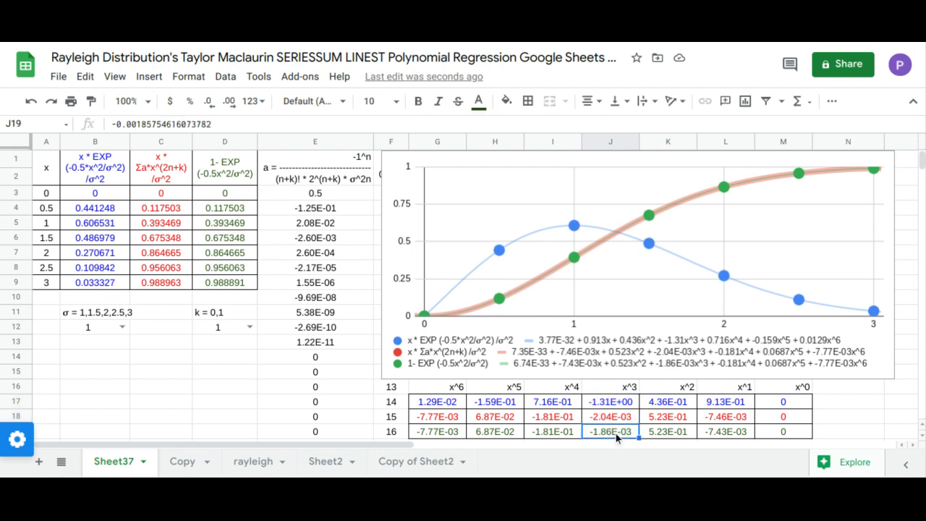
pyautogui.moveTo(575, 402); pyautogui.dragTo(579, 430)
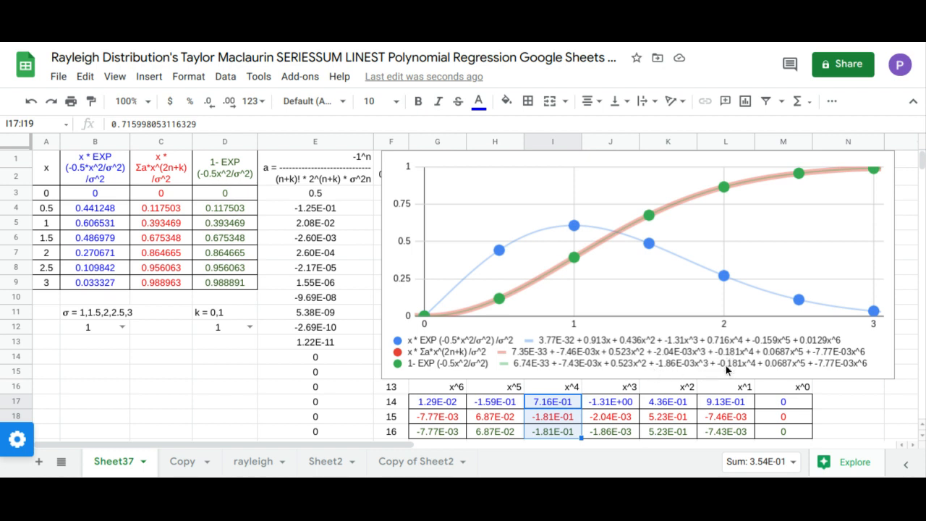
pyautogui.moveTo(511, 404); pyautogui.dragTo(513, 432)
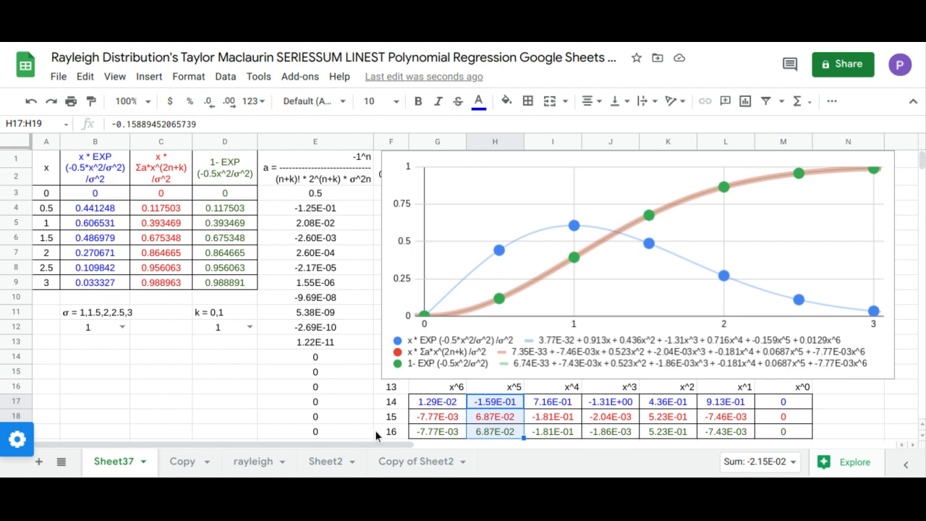
pyautogui.moveTo(441, 404); pyautogui.dragTo(450, 433)
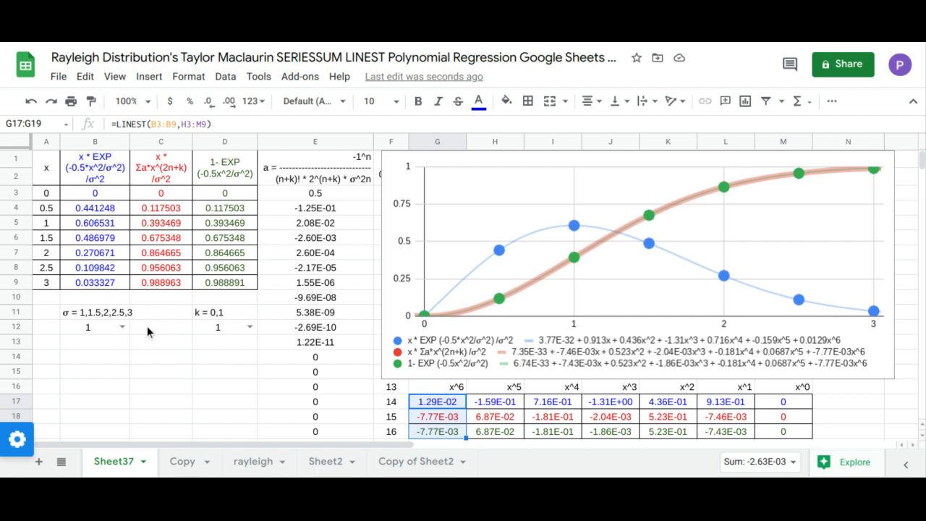
# Set k in D12 to 0 and compare the column B and C series and their coefficients in G17:M18
pyautogui.click(252, 329)
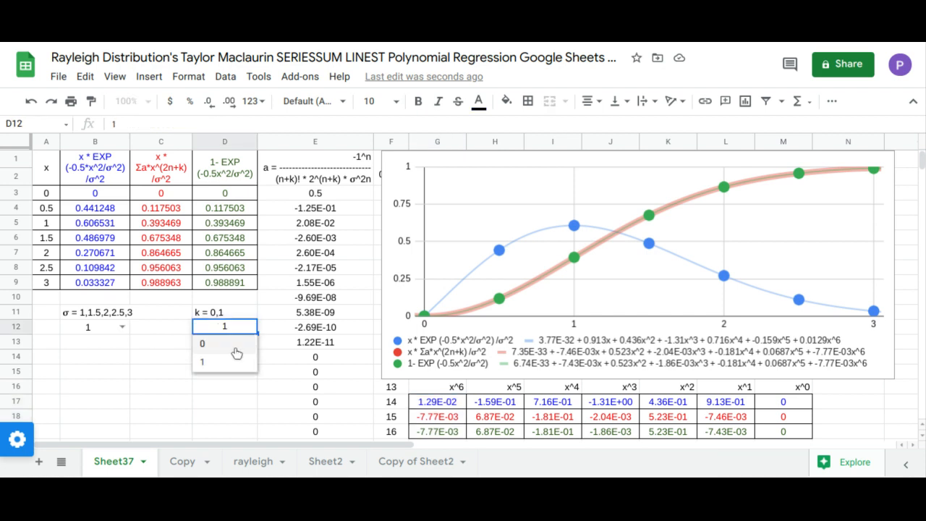
pyautogui.click(236, 353)
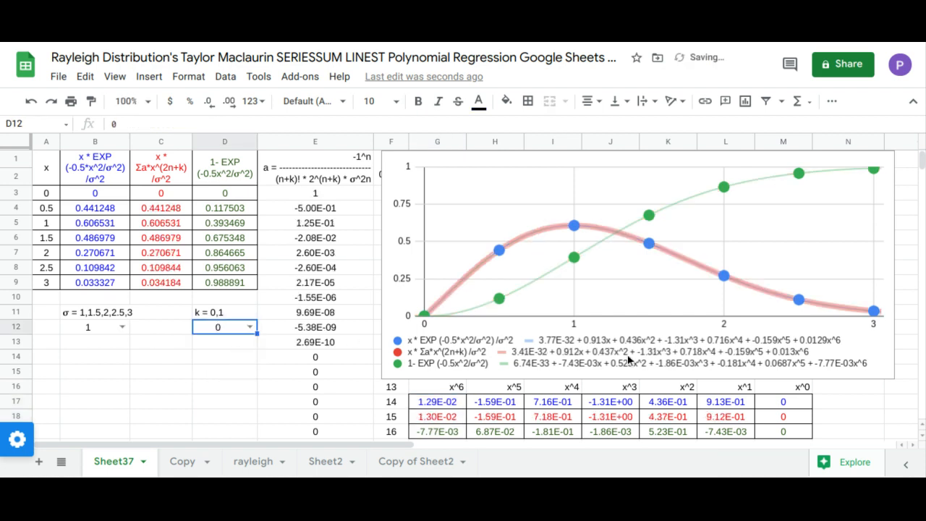
pyautogui.moveTo(164, 182); pyautogui.dragTo(102, 284)
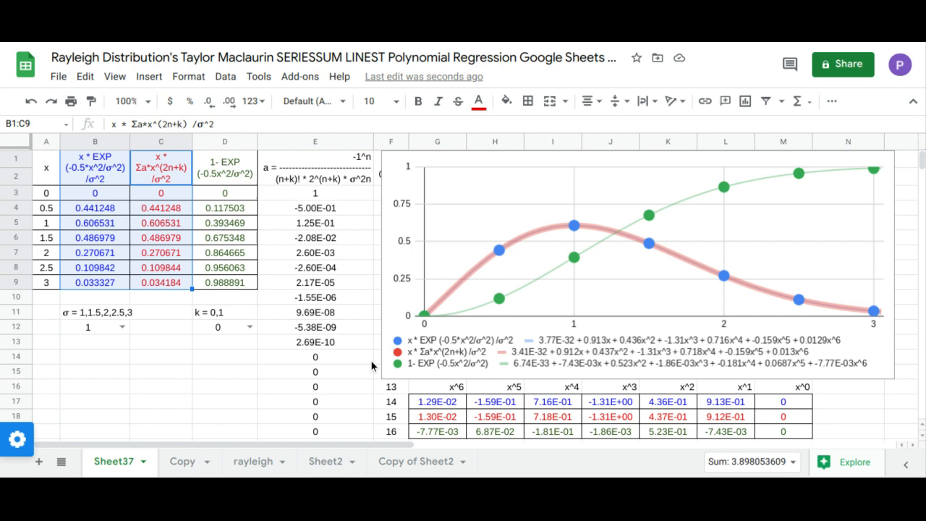
pyautogui.click(762, 417)
pyautogui.moveTo(762, 418); pyautogui.dragTo(452, 403)
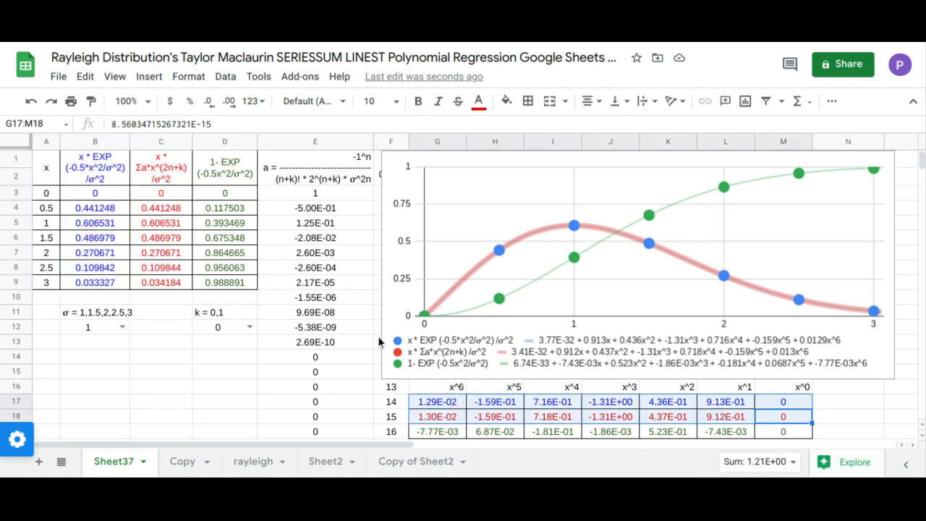
# Set k in D12 to 1 and compare the coefficients in G18:M19 and the column C and D series
pyautogui.click(247, 327)
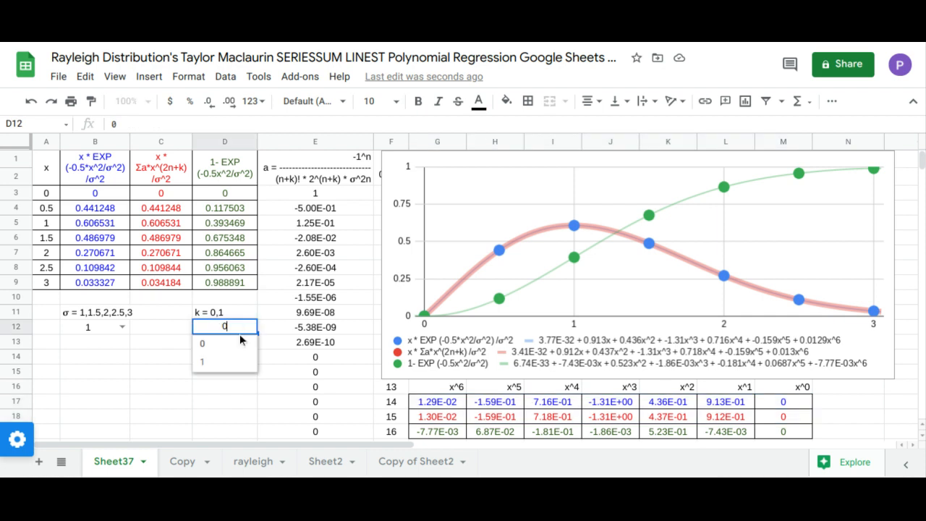
pyautogui.click(228, 365)
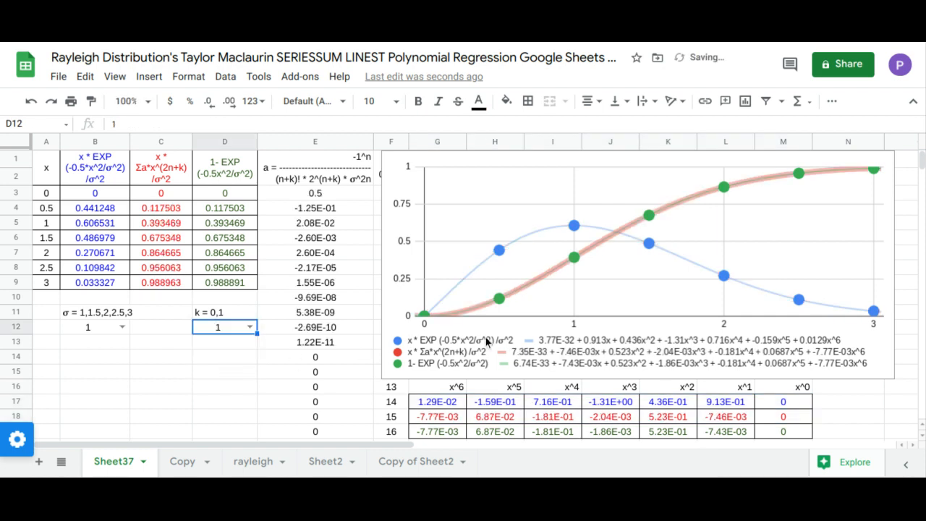
pyautogui.moveTo(796, 426); pyautogui.dragTo(428, 430)
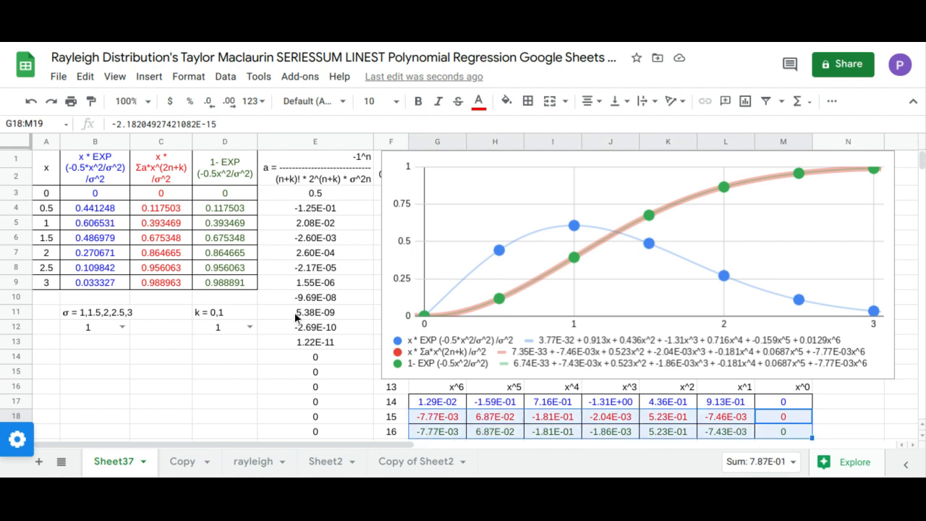
pyautogui.moveTo(182, 170); pyautogui.dragTo(229, 288)
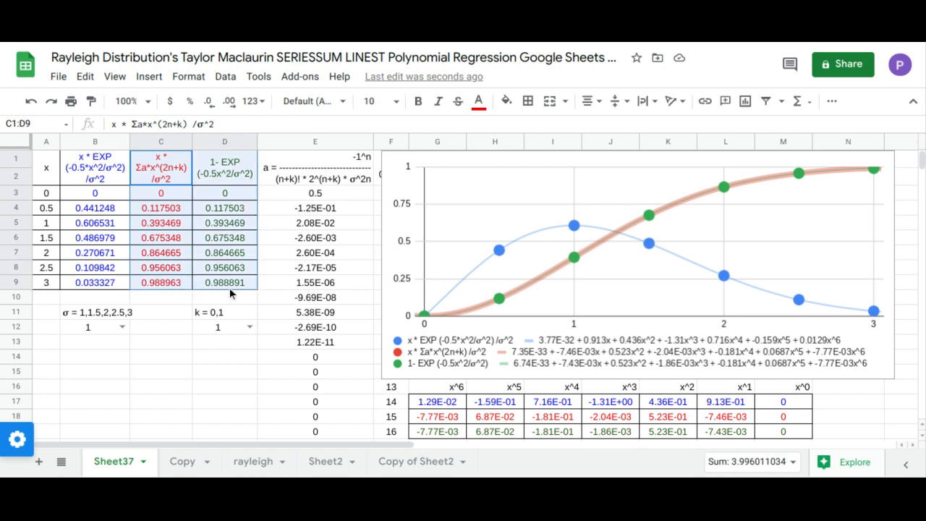
# Set σ in B12 to 1.5
pyautogui.click(121, 327)
pyautogui.click(114, 362)
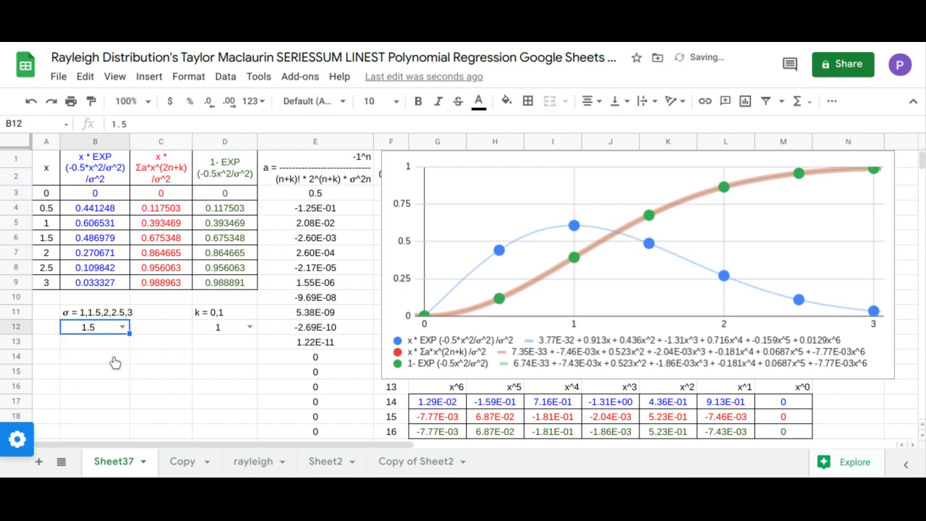
# Set k in D12 to 0, and set σ in B12 to 2
pyautogui.click(250, 329)
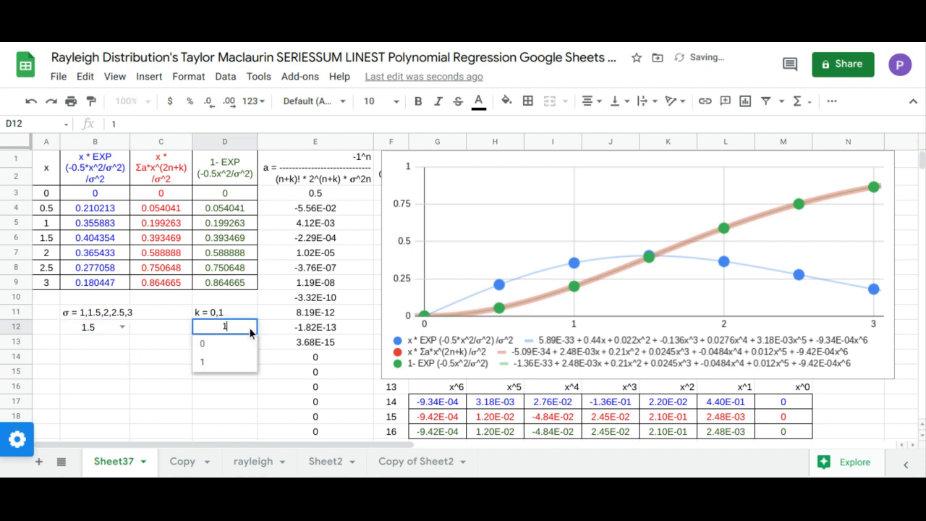
pyautogui.click(239, 351)
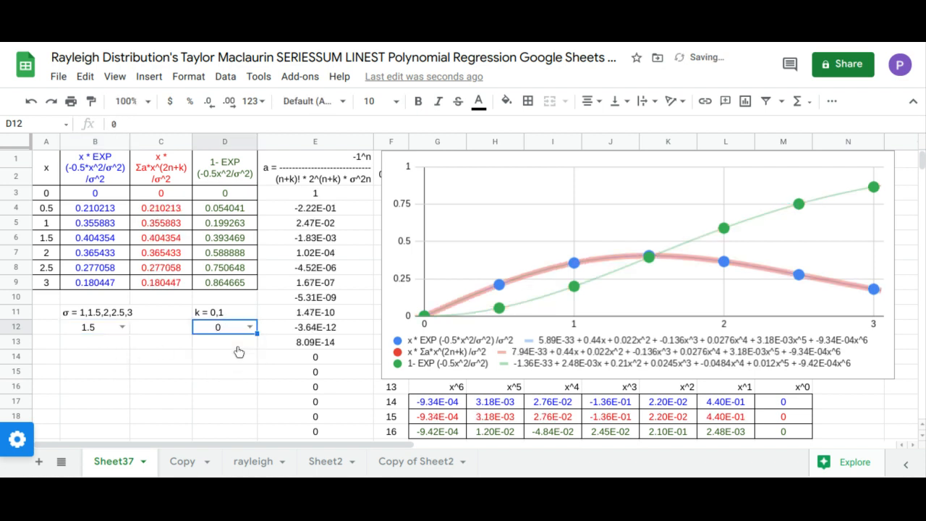
pyautogui.click(120, 327)
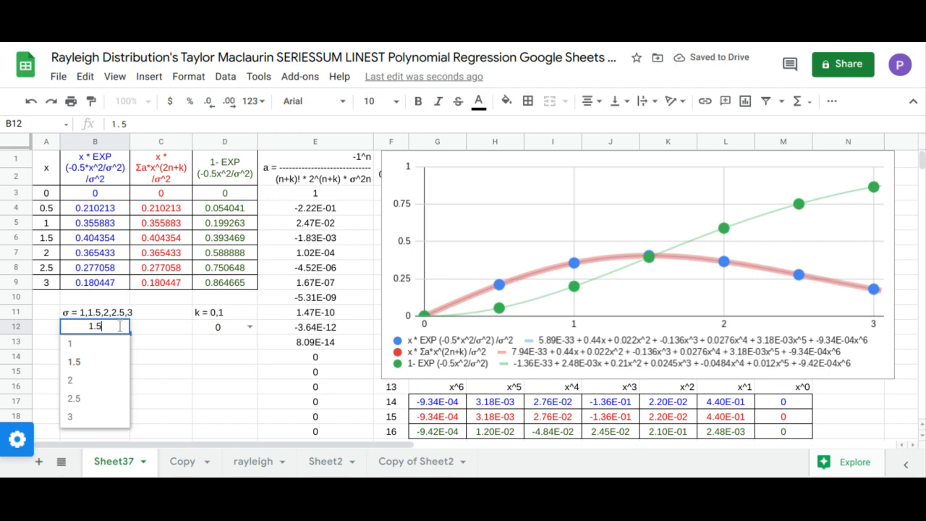
pyautogui.click(94, 382)
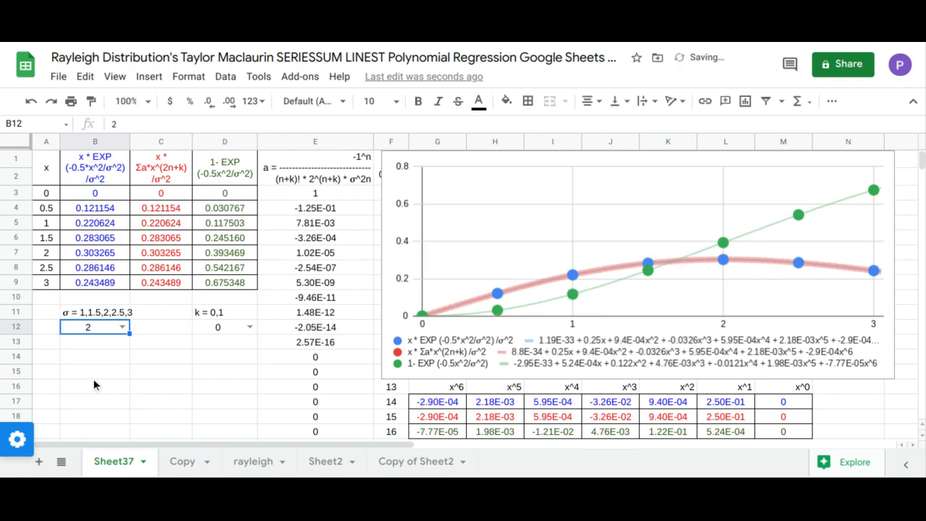
# Switch k in D12 to 1, and set σ in B12 to 2.5
pyautogui.click(245, 327)
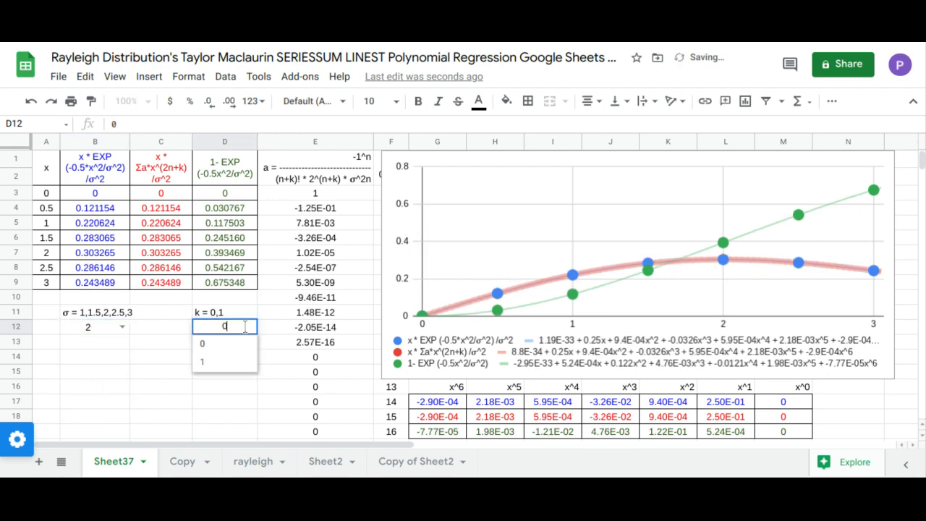
pyautogui.click(225, 372)
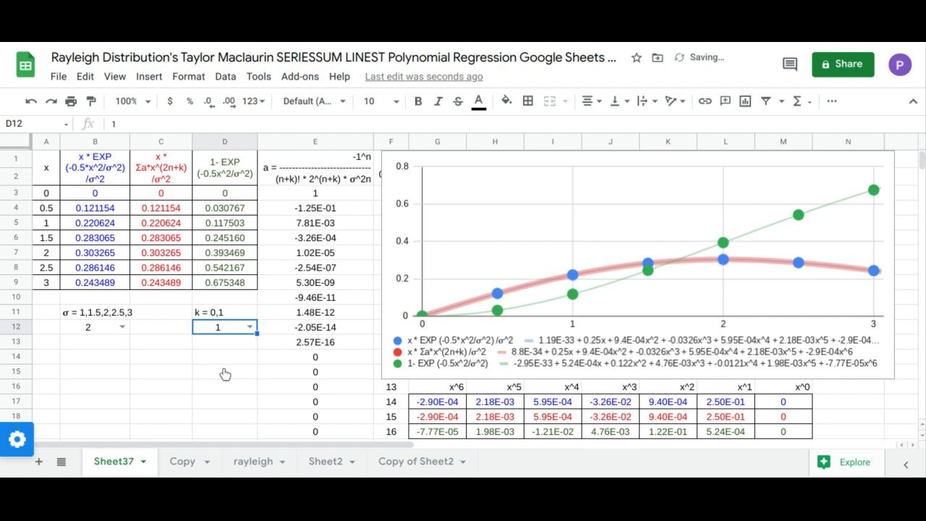
pyautogui.click(123, 328)
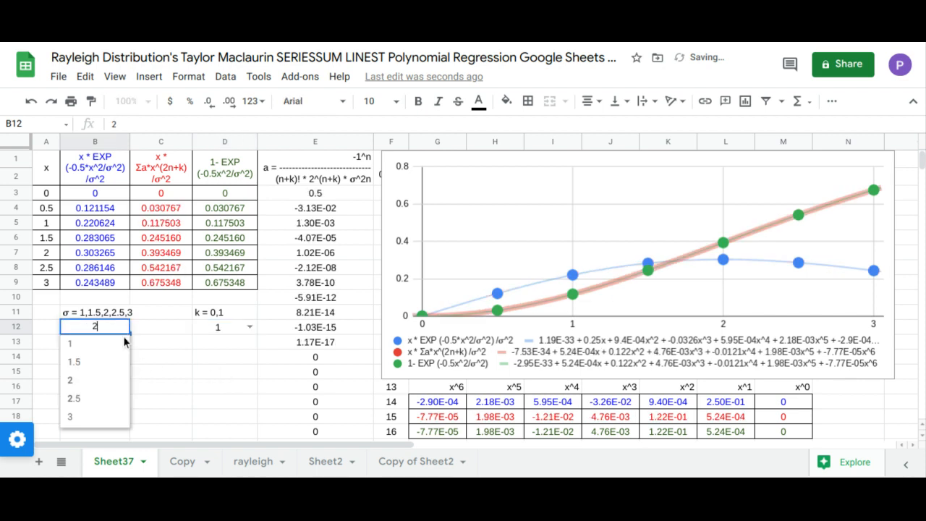
pyautogui.click(95, 394)
# Set k in D12 back to 0, and set σ in B12 to 3
pyautogui.click(249, 327)
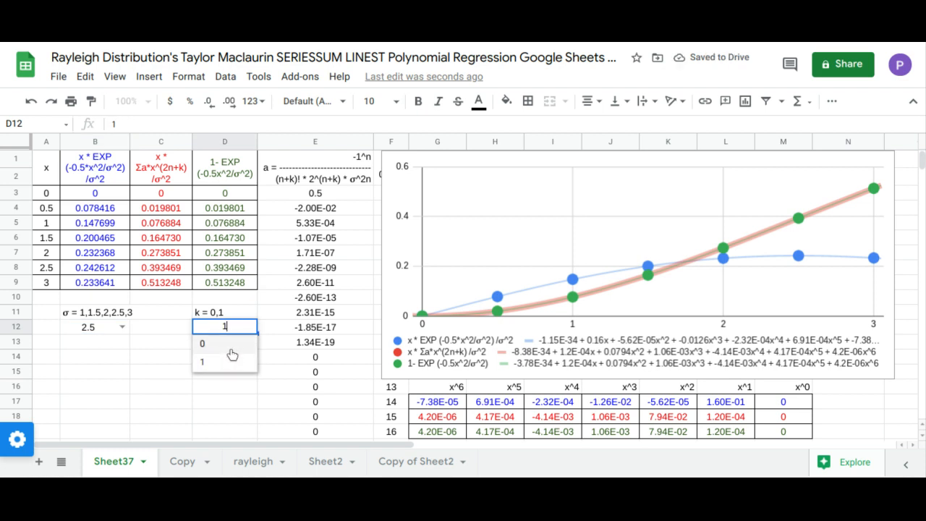
pyautogui.click(230, 346)
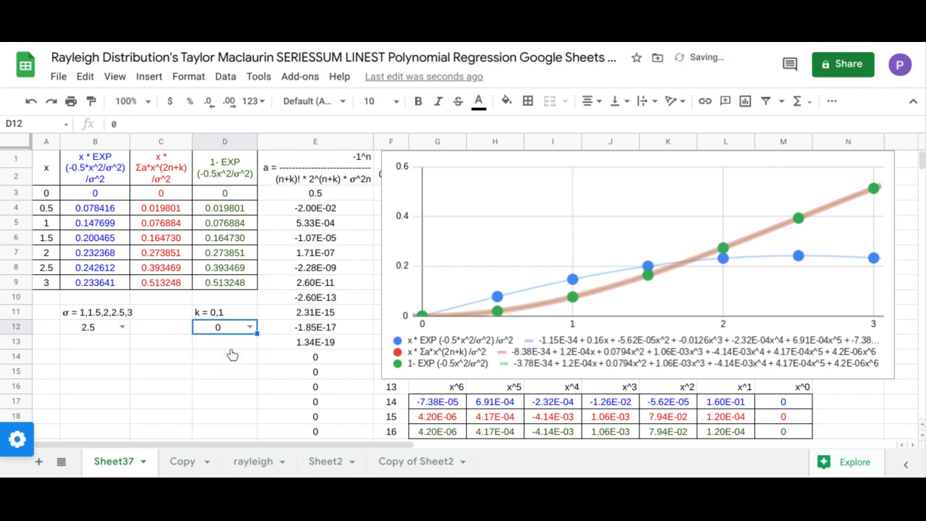
pyautogui.click(122, 328)
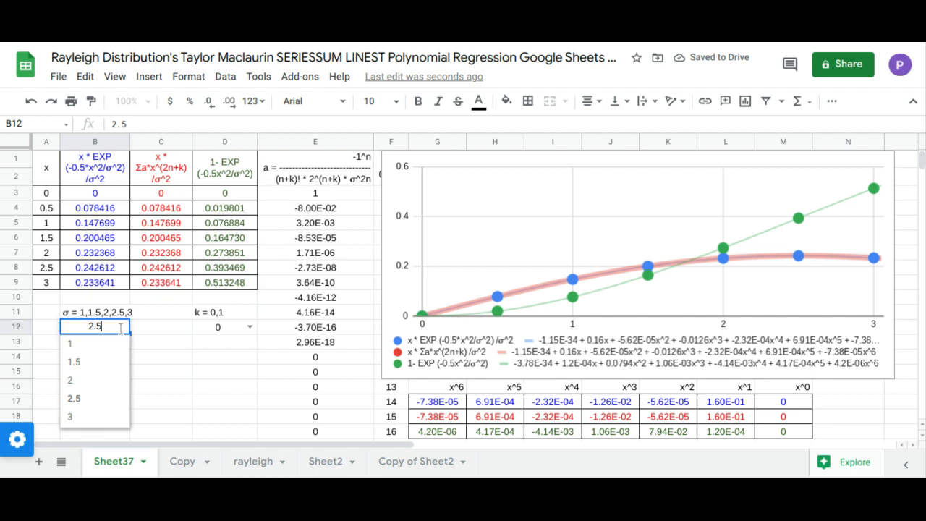
pyautogui.click(100, 420)
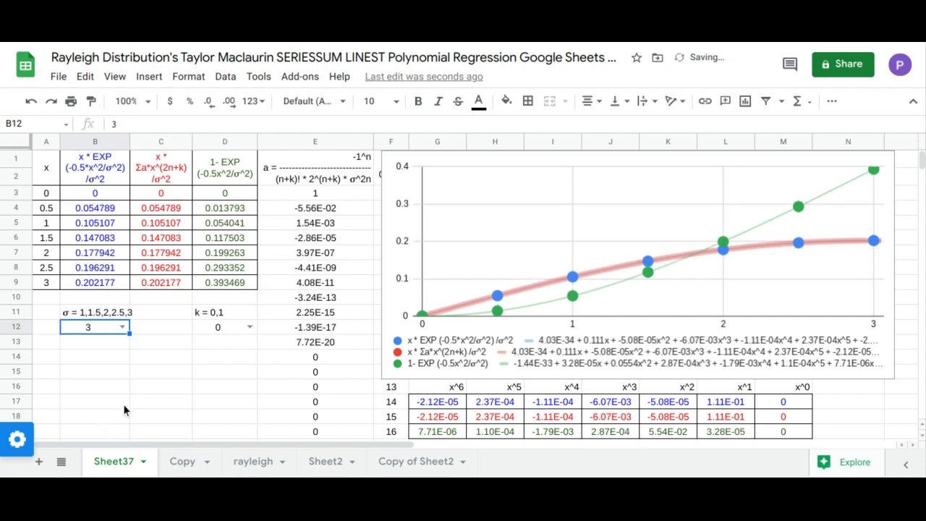
# Set k in D12 to 1, and review the exact-formula series in B1:B9 and D1:D9 by selecting each in turn
pyautogui.click(247, 328)
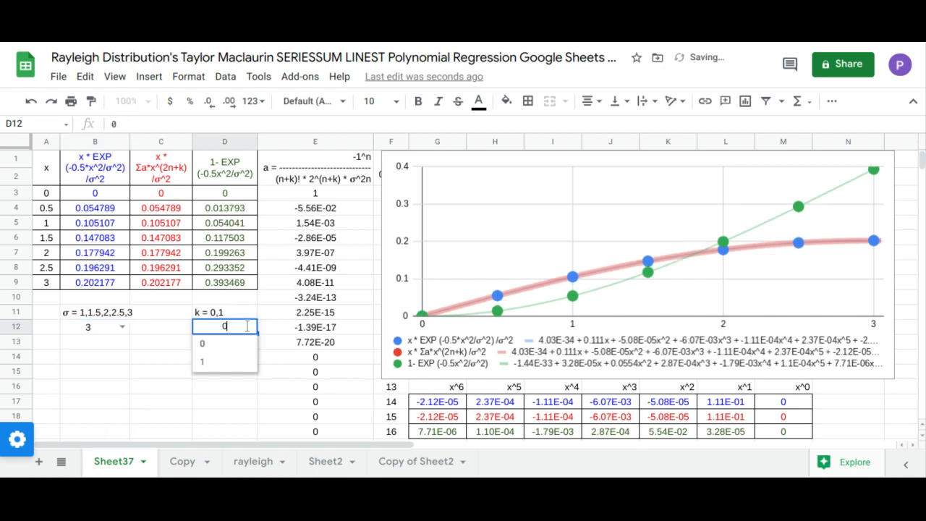
pyautogui.click(233, 371)
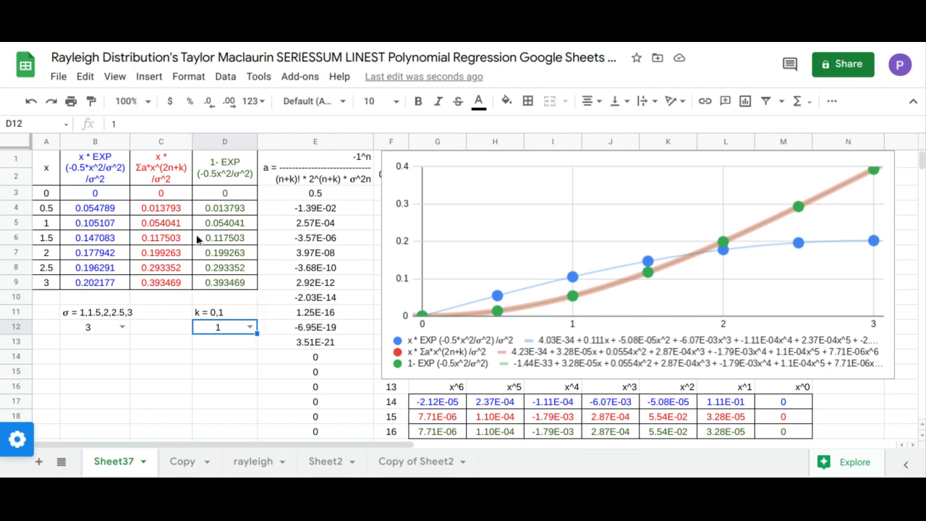
pyautogui.moveTo(107, 169); pyautogui.dragTo(114, 283)
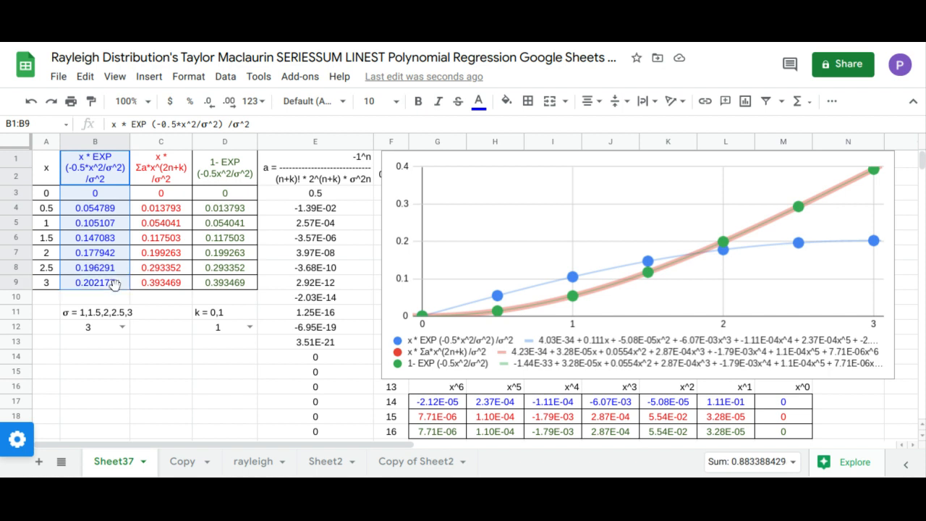
pyautogui.moveTo(228, 174); pyautogui.dragTo(242, 284)
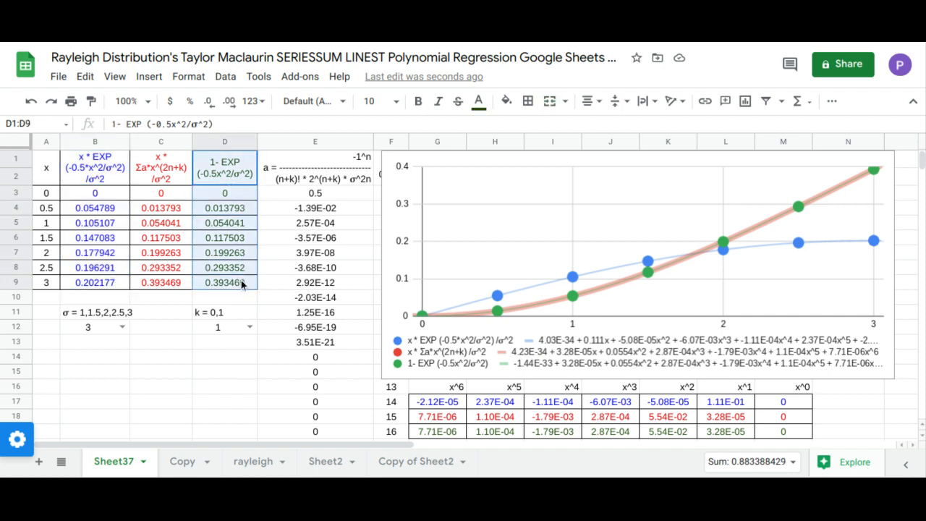